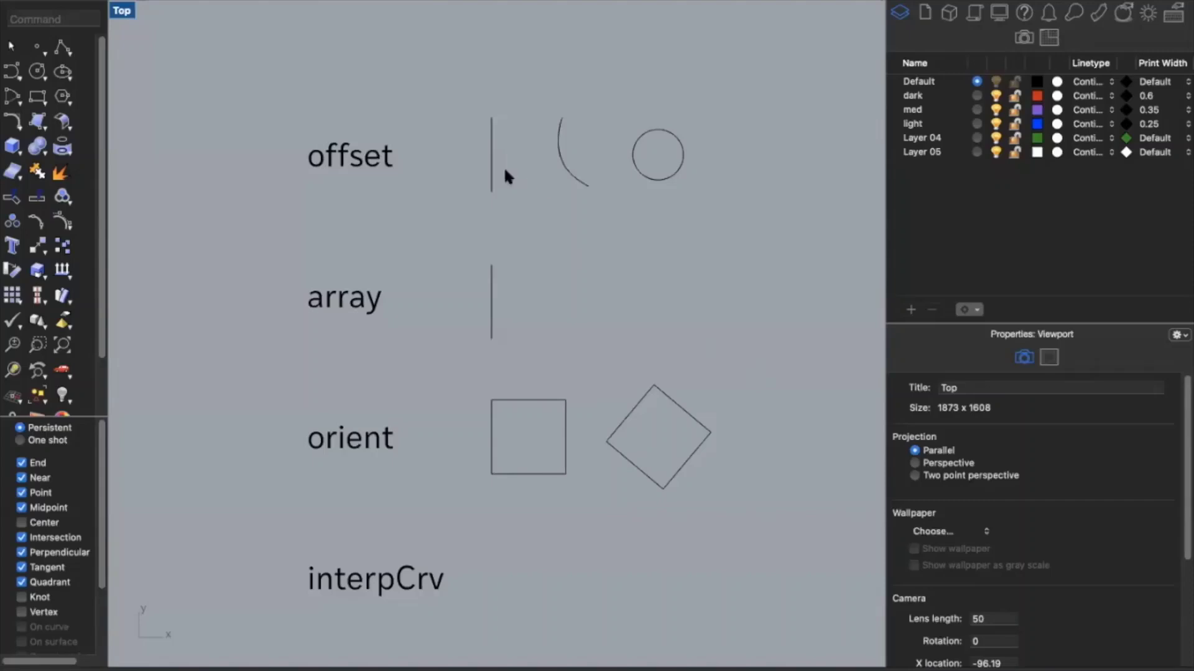
# Offset the vertical line 0.25 to its left
pyautogui.click(491, 176)
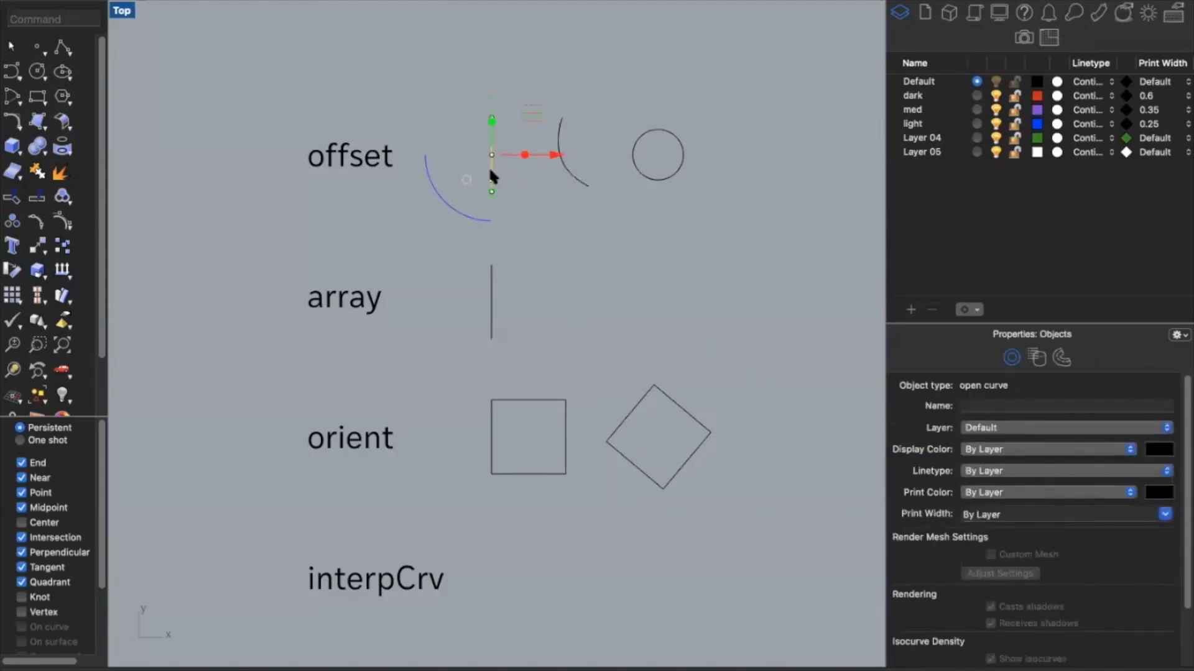
pyautogui.write('Offset')
pyautogui.press('Return')
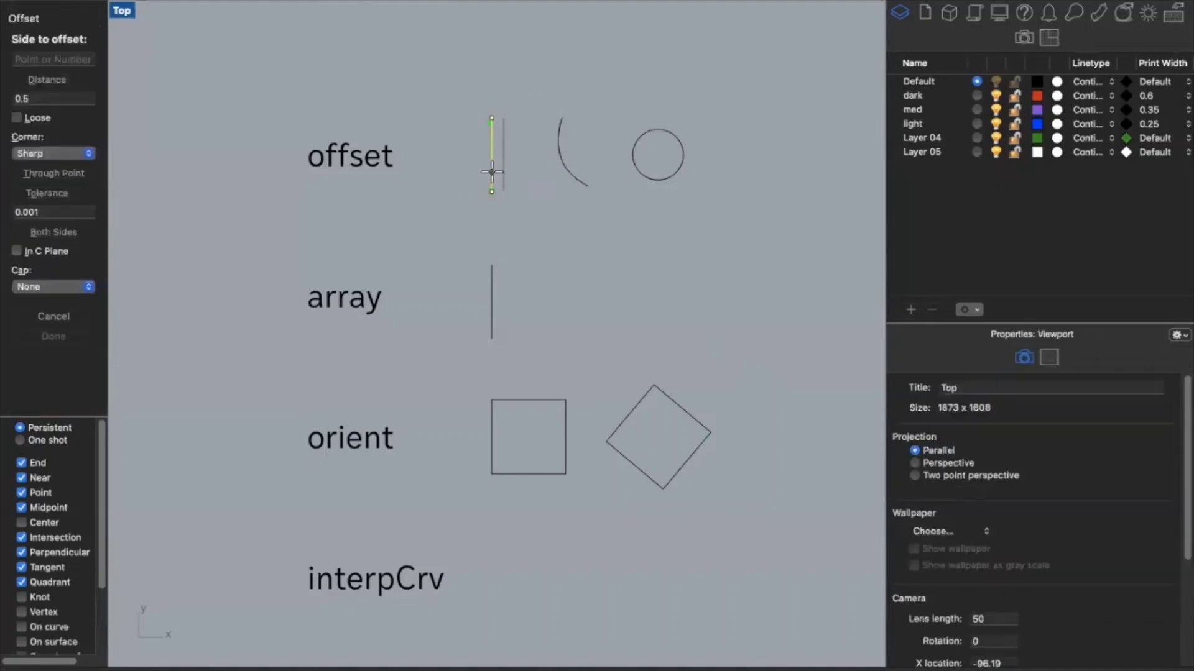
pyautogui.click(50, 97)
pyautogui.doubleClick(50, 95)
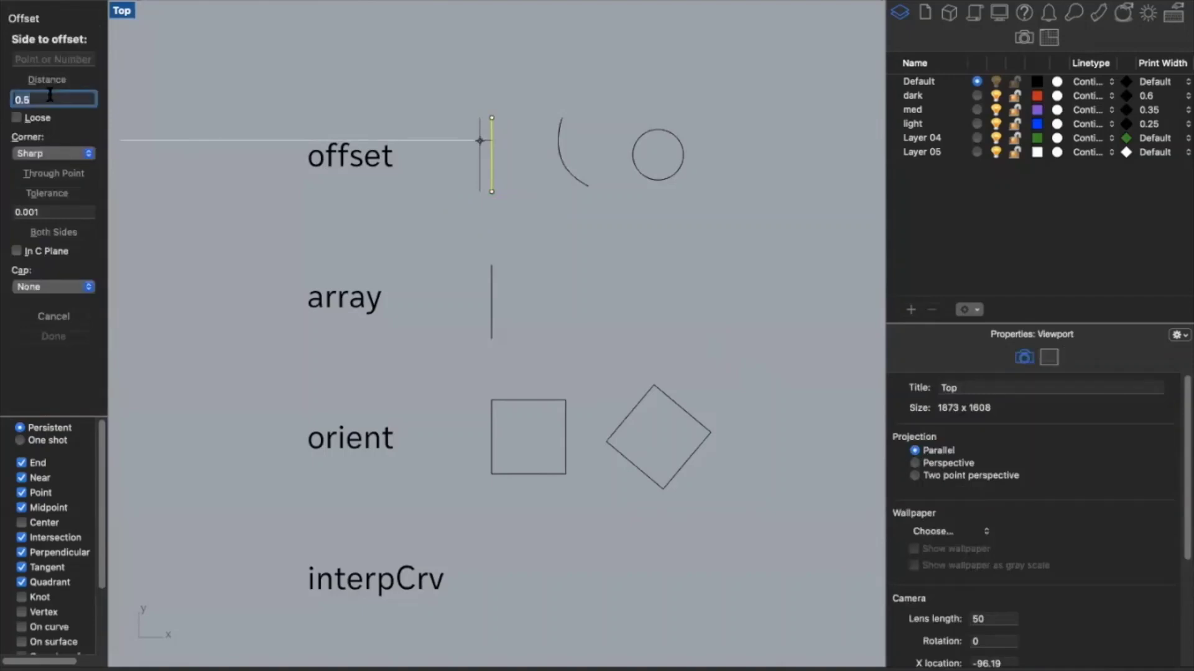
pyautogui.write('.25')
pyautogui.press('Return')
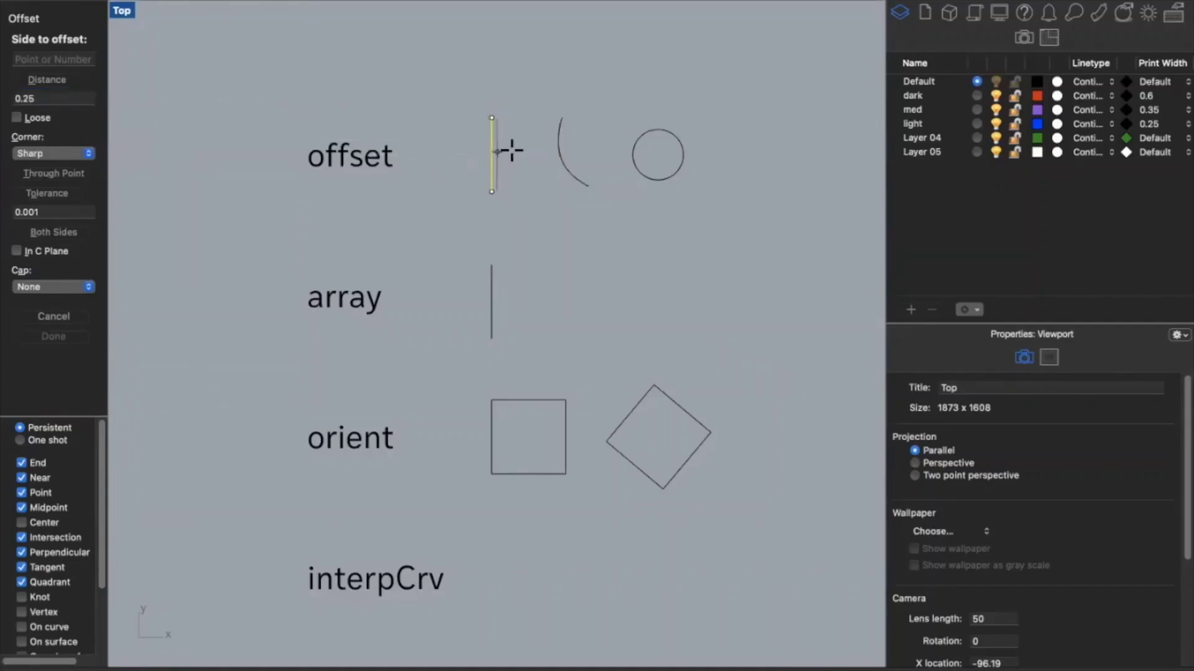
pyautogui.click(444, 149)
pyautogui.press('Escape')
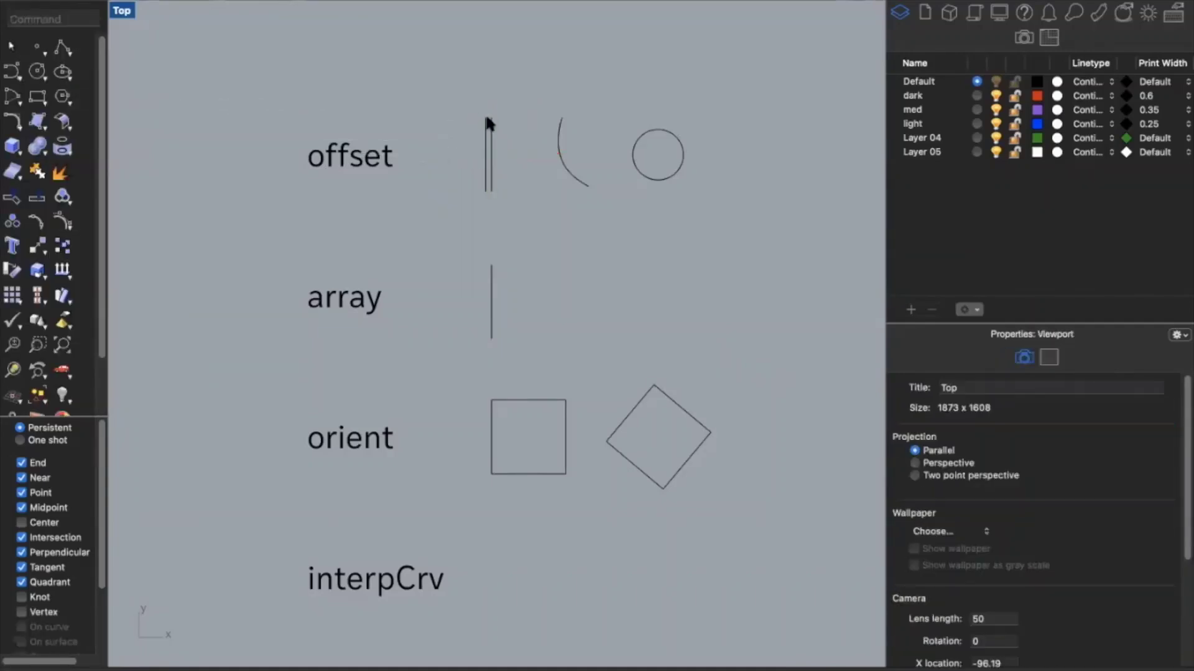
# Offset the arc to place a parallel copy beside it
pyautogui.click(561, 154)
pyautogui.press('Return')
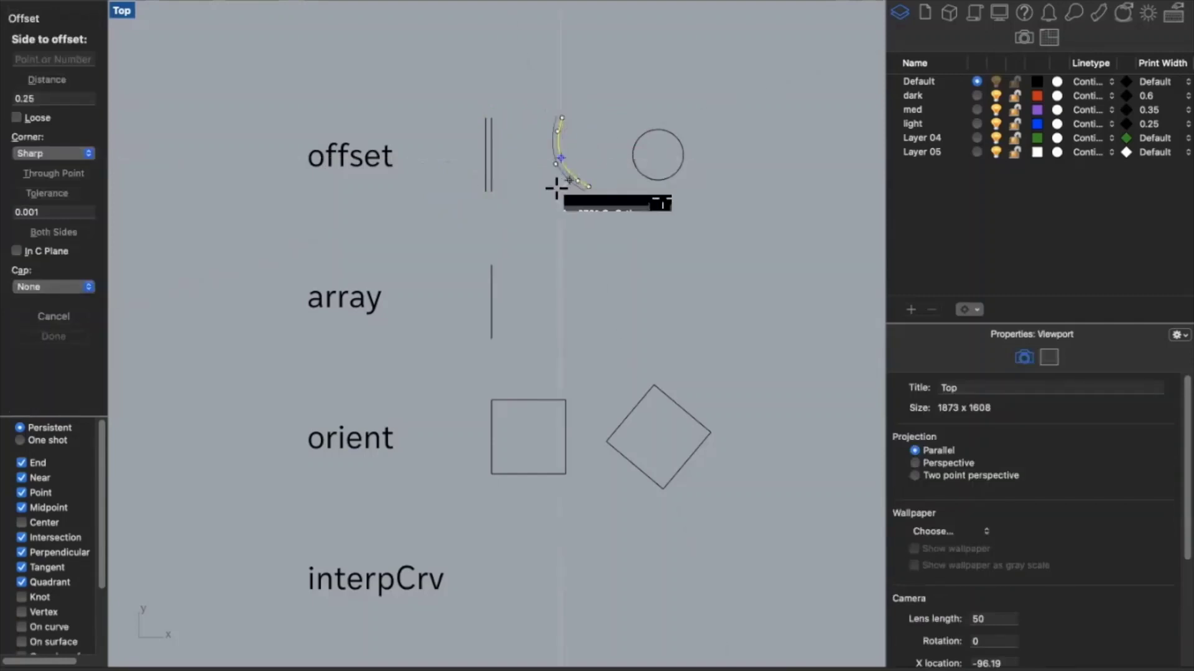
pyautogui.click(553, 184)
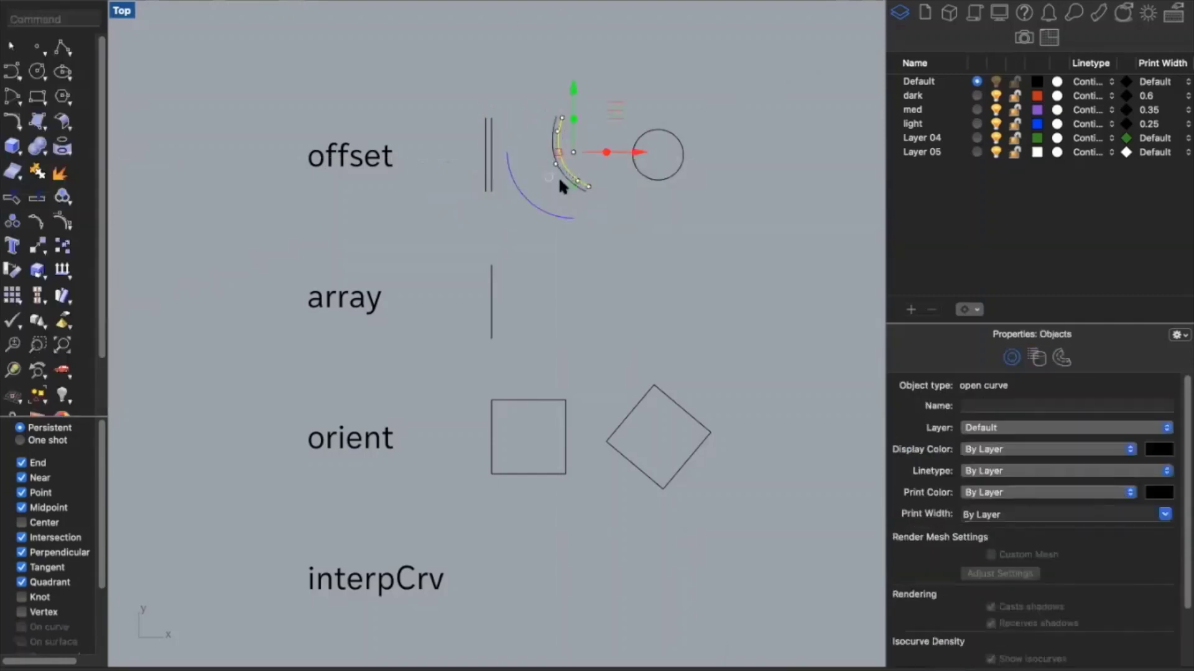
pyautogui.click(627, 219)
# Start offsetting the circle, first entering a distance of 5
pyautogui.click(679, 155)
pyautogui.press('Return')
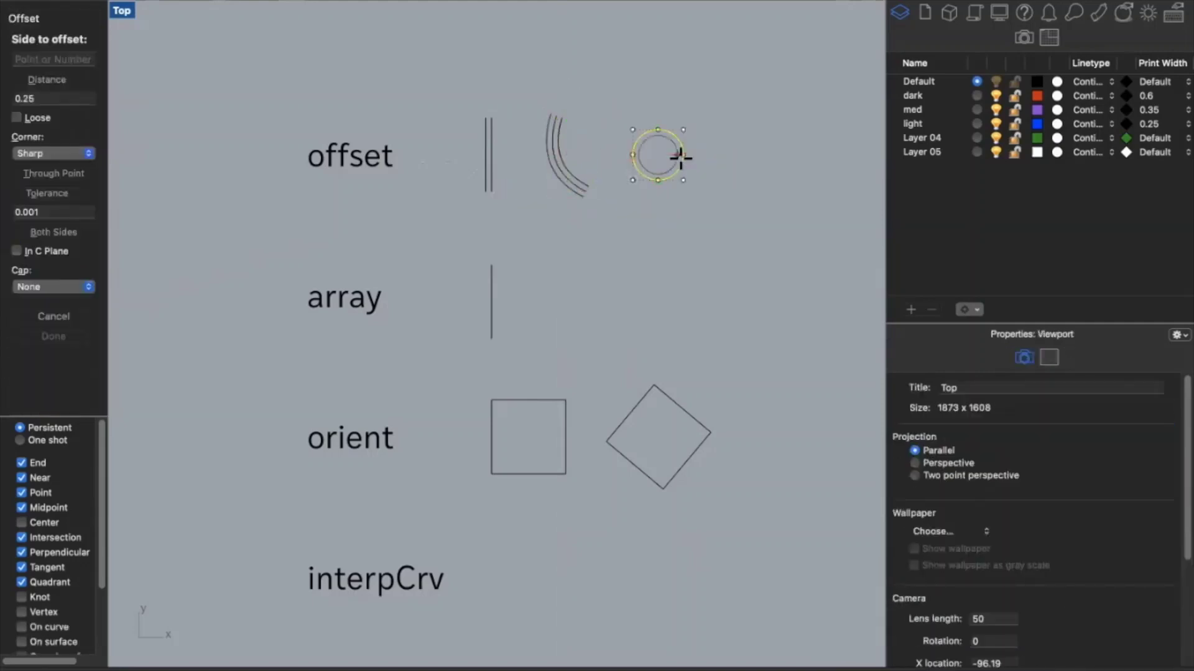
pyautogui.click(667, 149)
pyautogui.click(684, 165)
pyautogui.click(679, 157)
pyautogui.press('Return')
pyautogui.doubleClick(39, 101)
pyautogui.write('5')
pyautogui.press('Return')
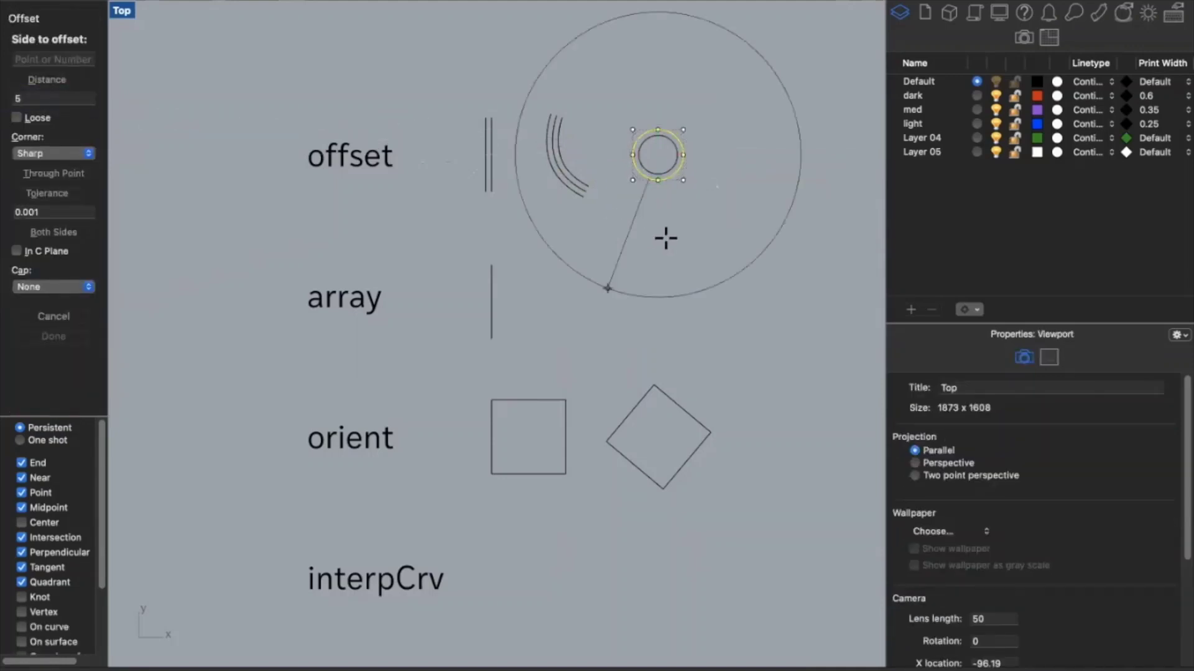
# Correct the circle's offset distance to 0.5 and place the ring outside it
pyautogui.doubleClick(74, 97)
pyautogui.write('0.5')
pyautogui.press('Return')
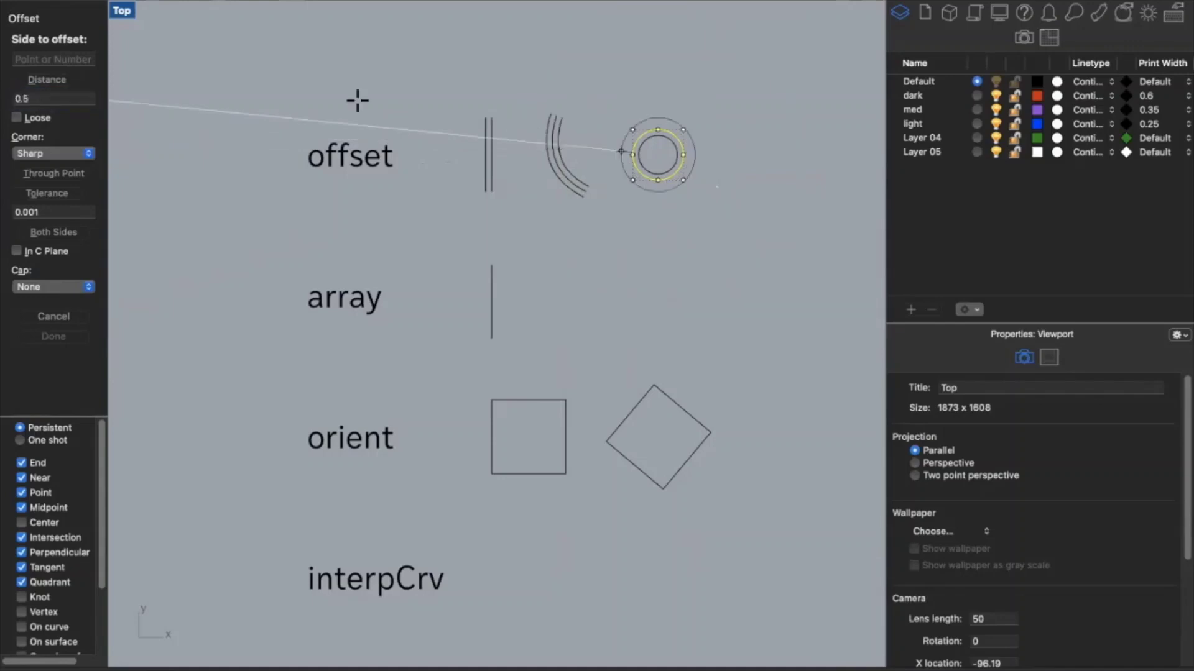
pyautogui.click(731, 178)
pyautogui.press('Escape')
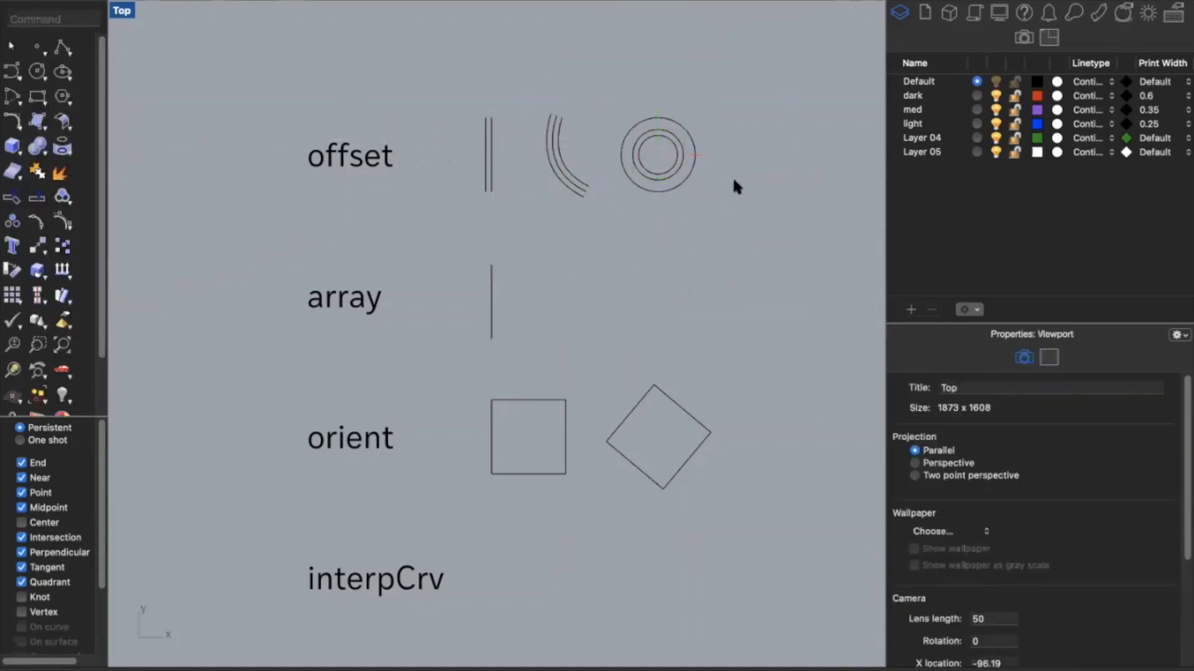
pyautogui.click(490, 326)
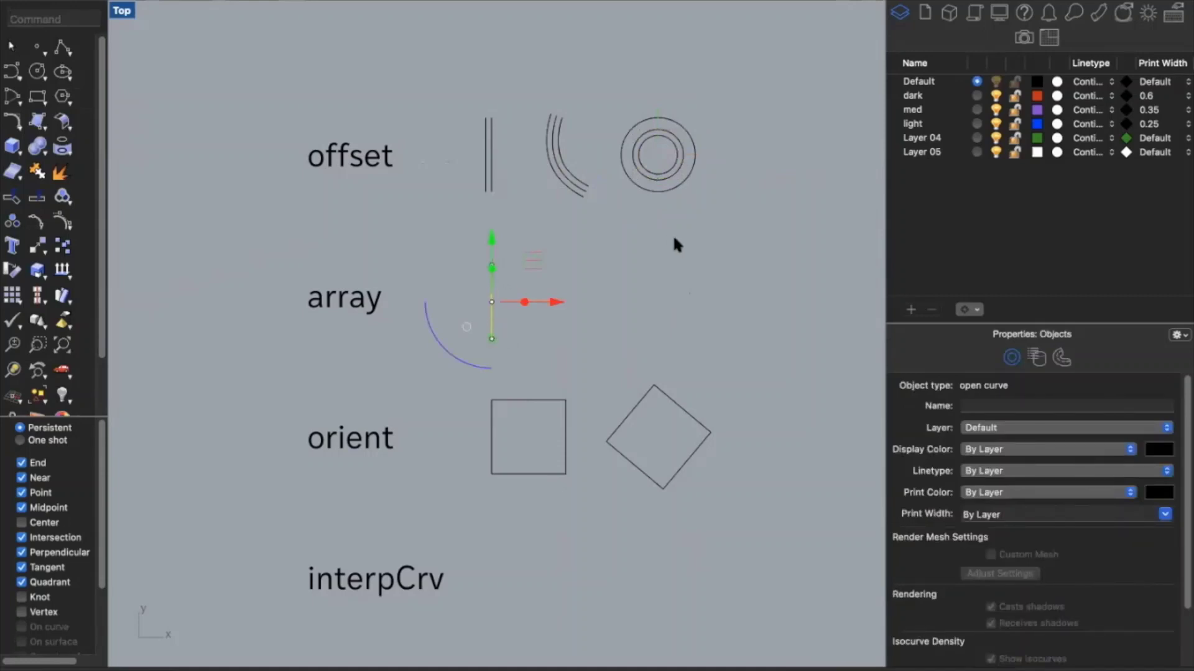
# Array the line six times in X, then undo the widely spaced result
pyautogui.write('Array')
pyautogui.press('Return')
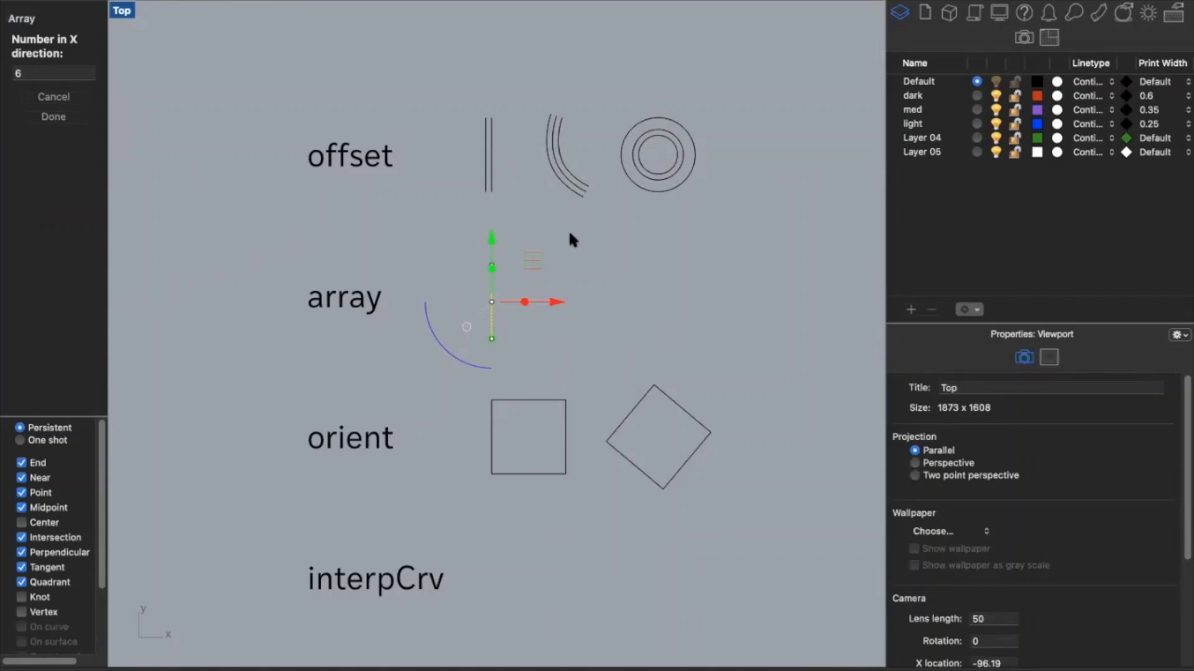
pyautogui.press('Return')
pyautogui.press('Return')
pyautogui.press('Return')
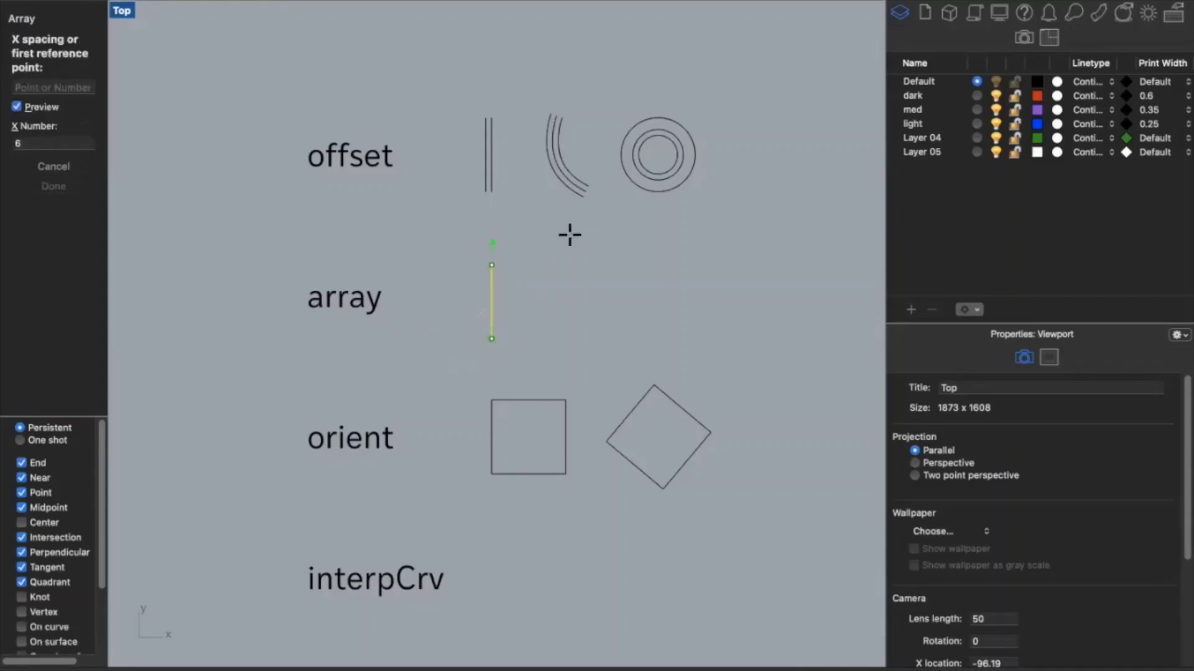
pyautogui.click(493, 339)
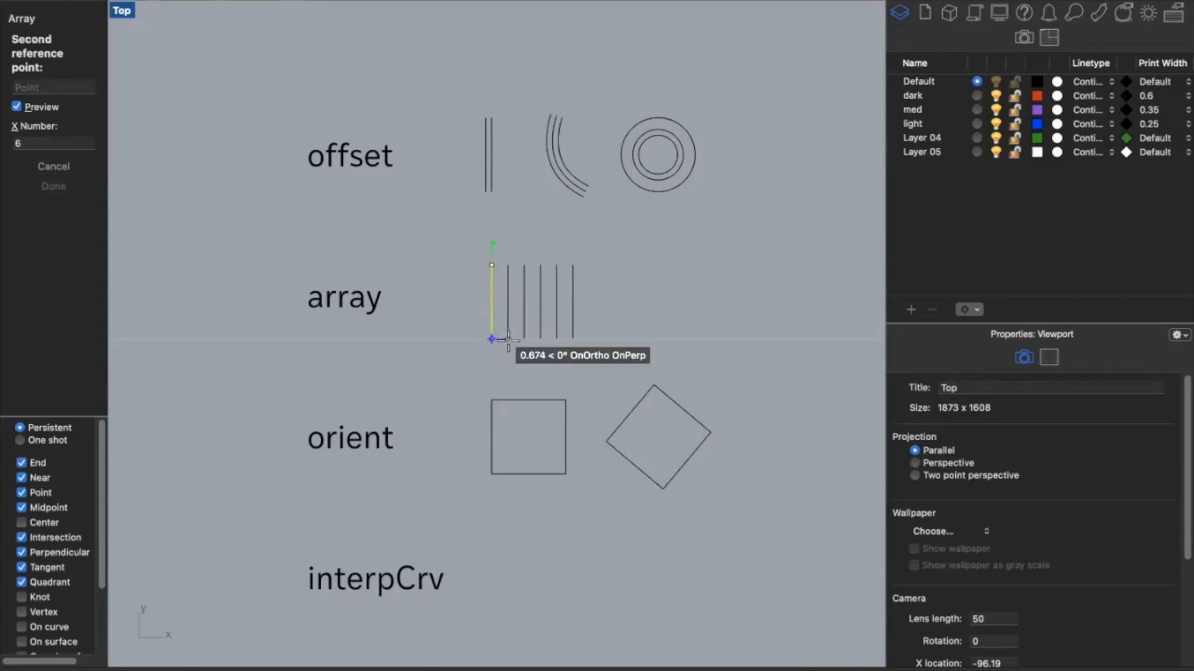
pyautogui.click(509, 340)
pyautogui.press('Return')
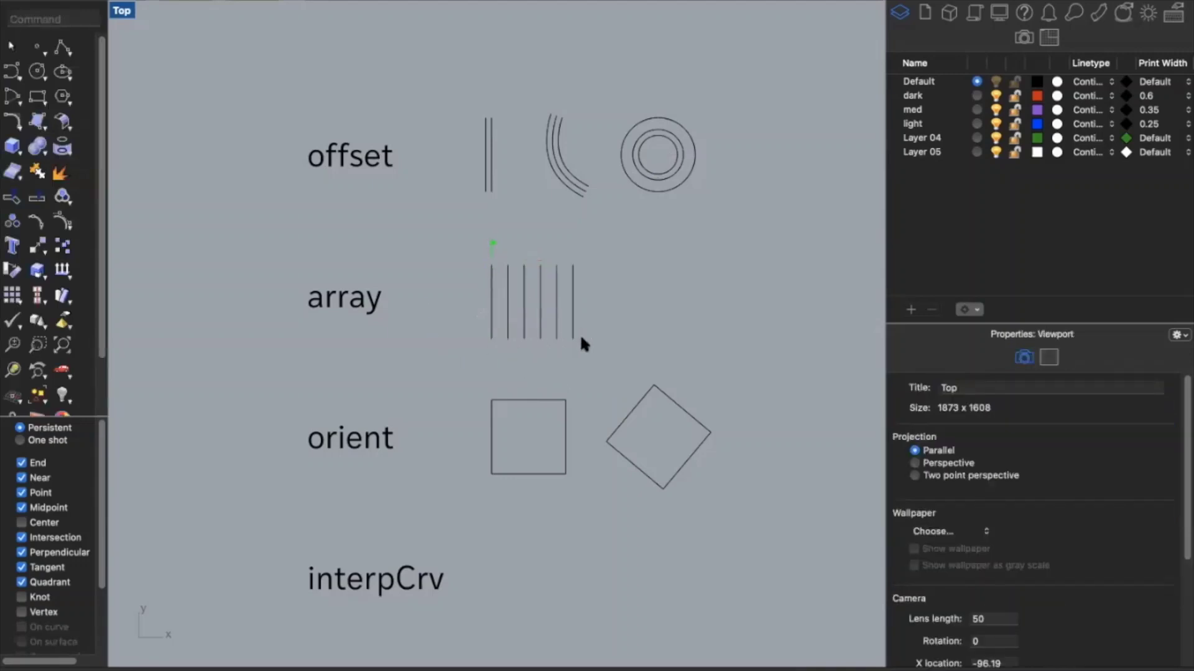
pyautogui.press('super+z')
# Re-array the line as six copies in X spaced 0.3 apart
pyautogui.click(491, 324)
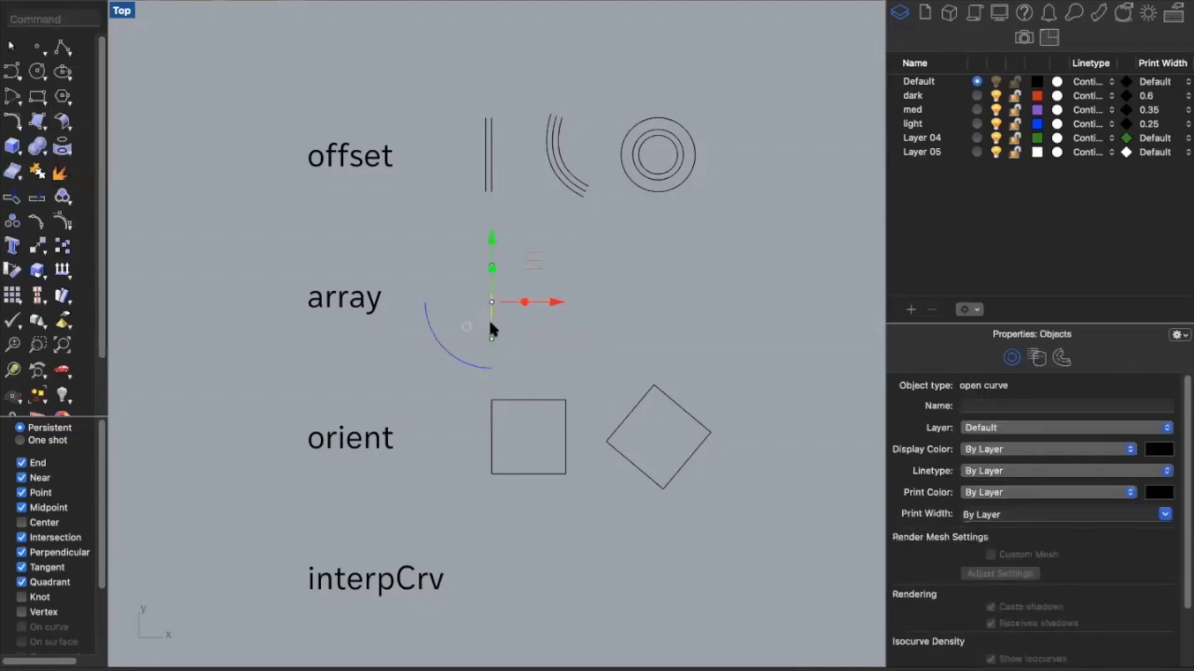
pyautogui.press('Return')
pyautogui.press('Return')
pyautogui.press('Return')
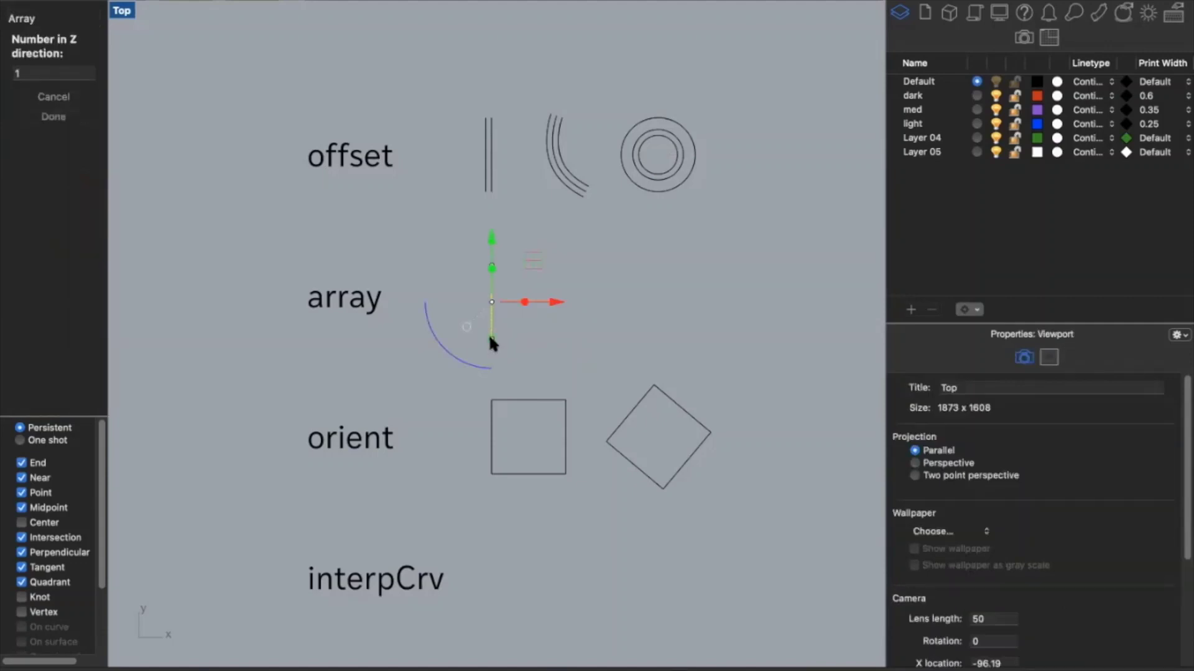
pyautogui.press('Return')
pyautogui.click(72, 87)
pyautogui.write('0.3')
pyautogui.press('Return')
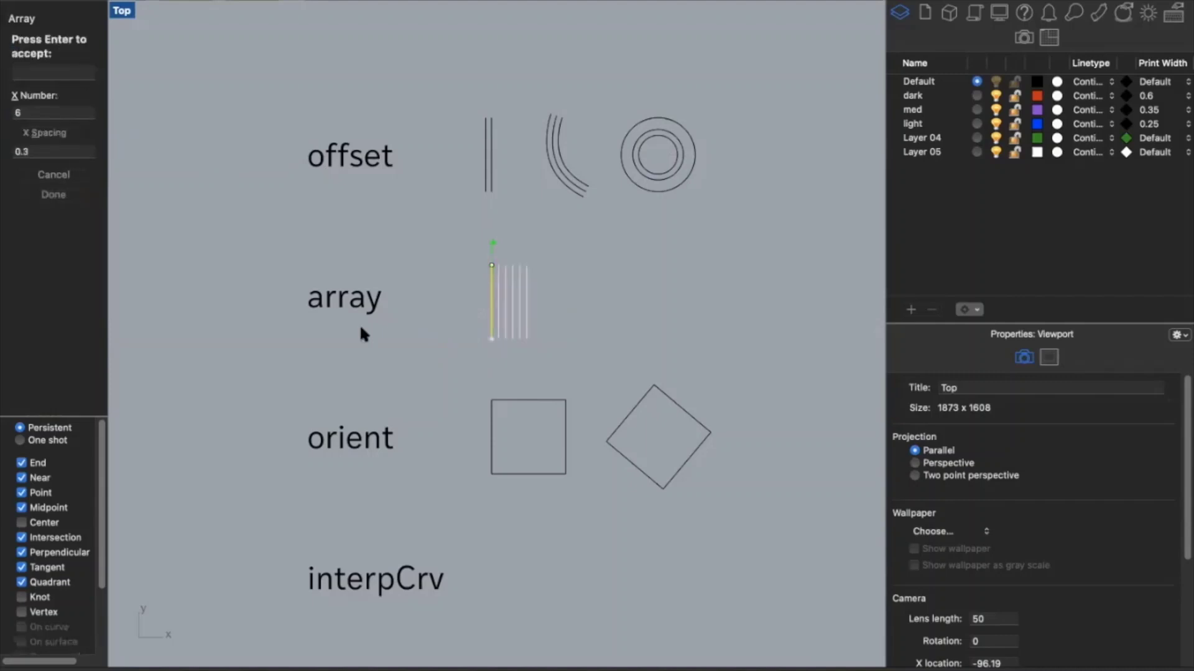
pyautogui.press('Return')
pyautogui.press('Escape')
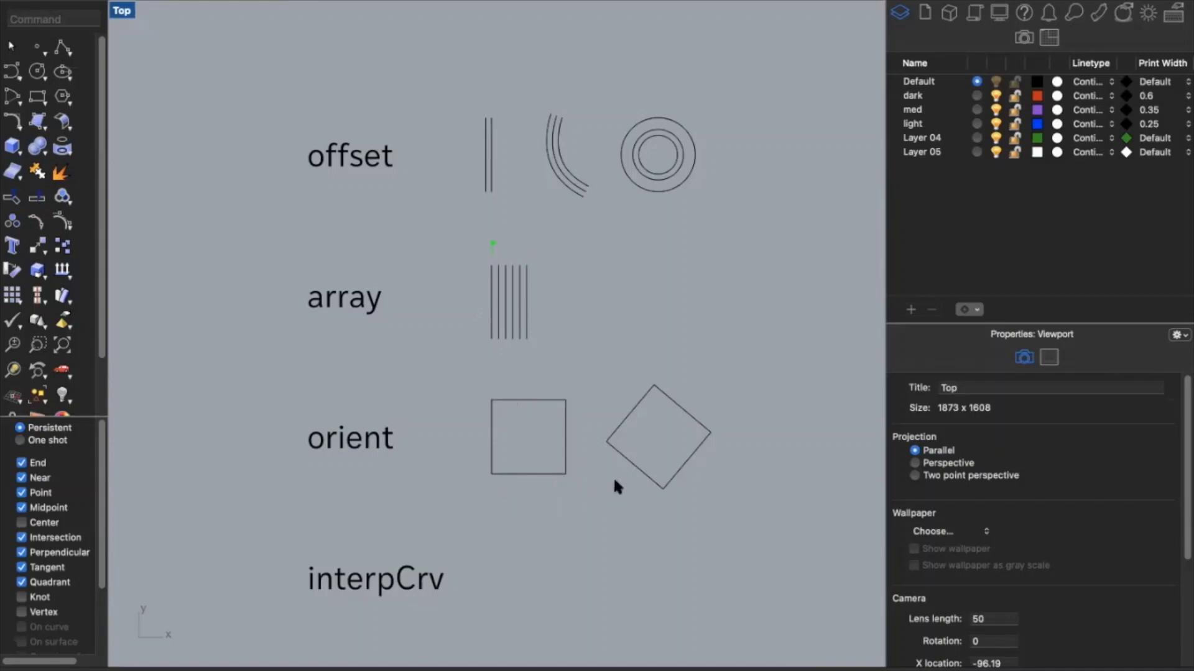
pyautogui.click(606, 436)
# Orient the diamond from its left and top corners onto the square's bottom-right and top-right corners
pyautogui.write('orient')
pyautogui.press('Return')
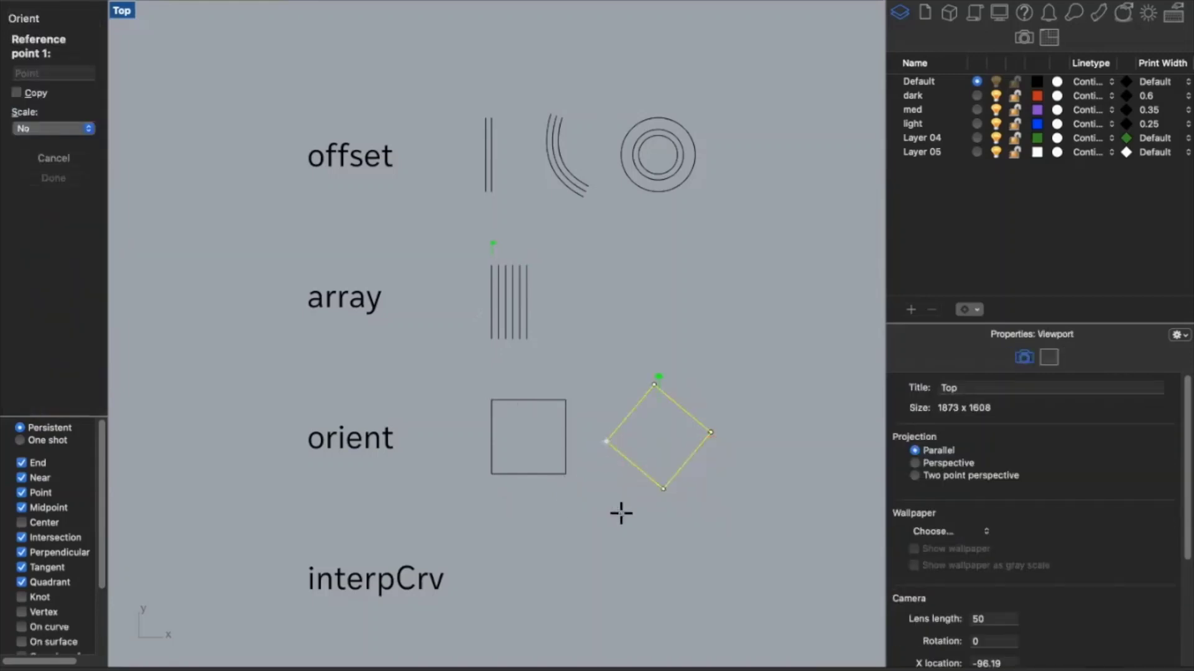
pyautogui.click(606, 442)
pyautogui.click(653, 387)
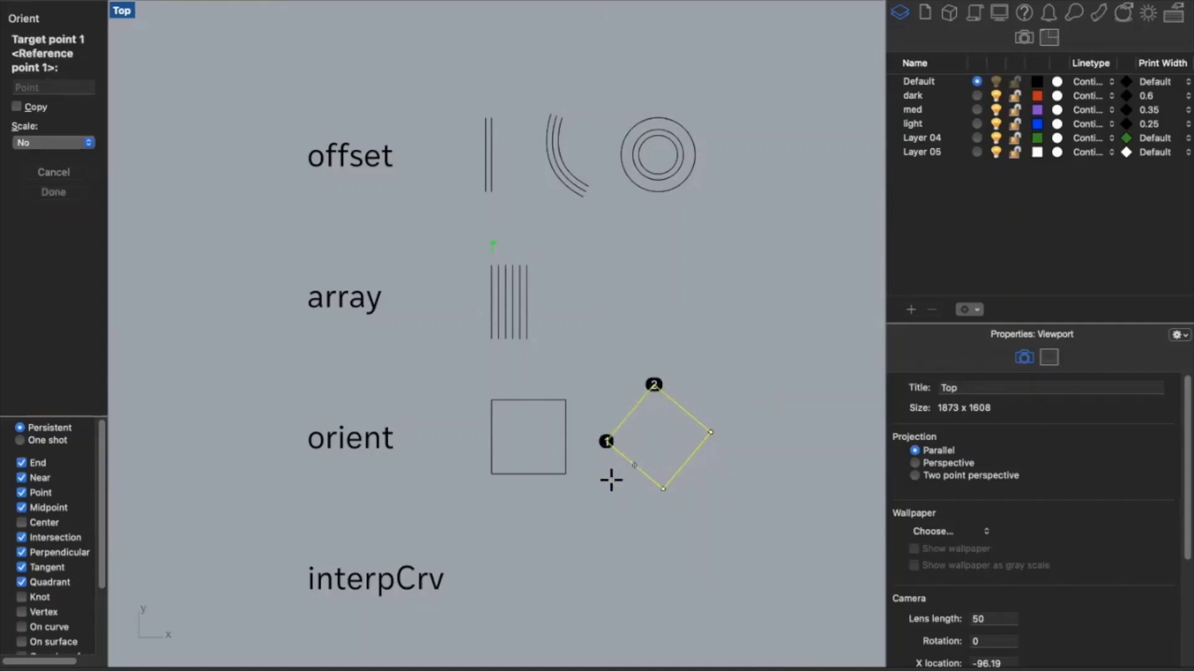
pyautogui.click(565, 476)
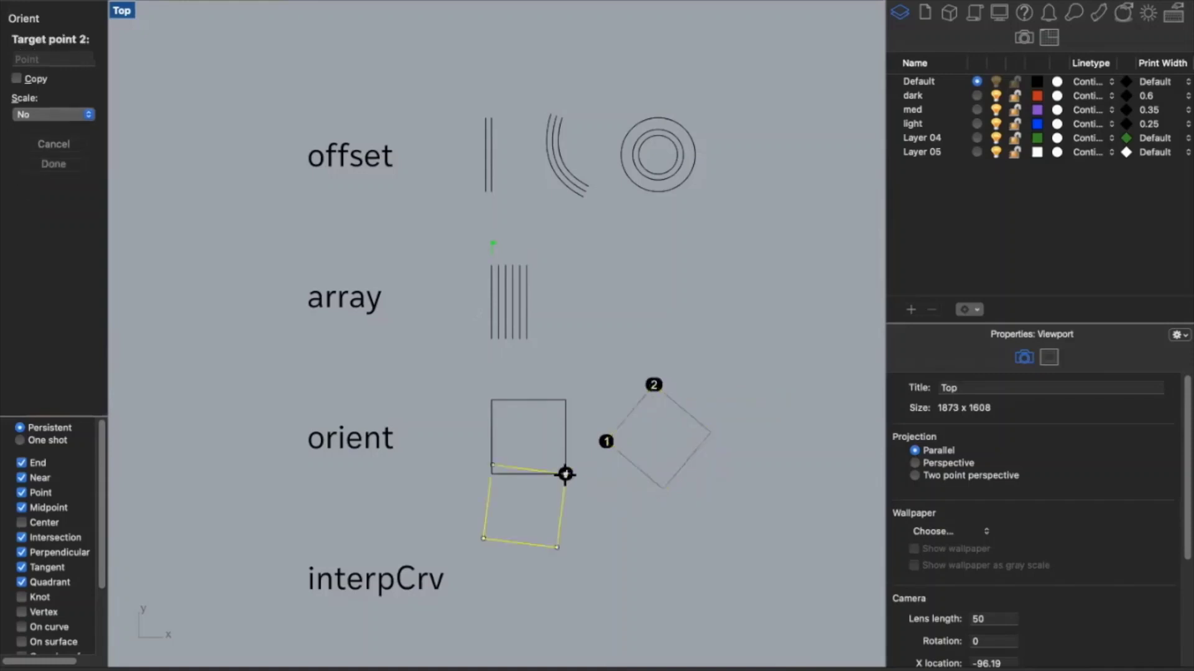
pyautogui.click(561, 401)
pyautogui.click(616, 553)
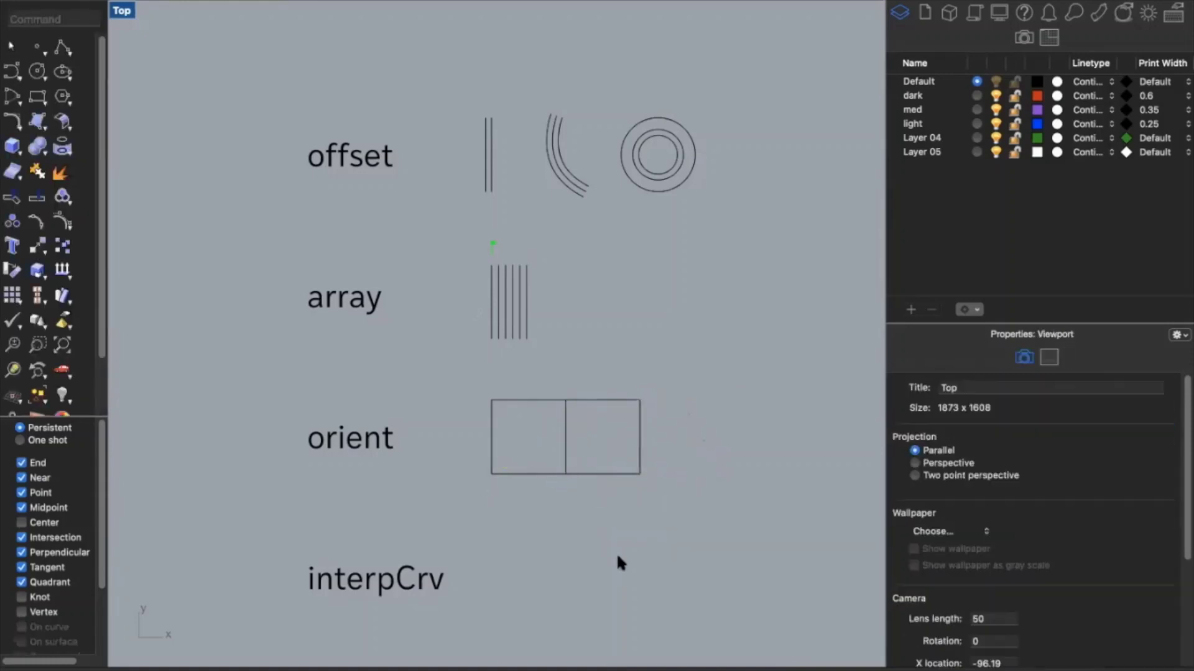
pyautogui.scroll(-5, 617, 552)
# Draw a closed bean-shaped interpolated curve beside the interpCrv label
pyautogui.scroll(-10, 617, 552)
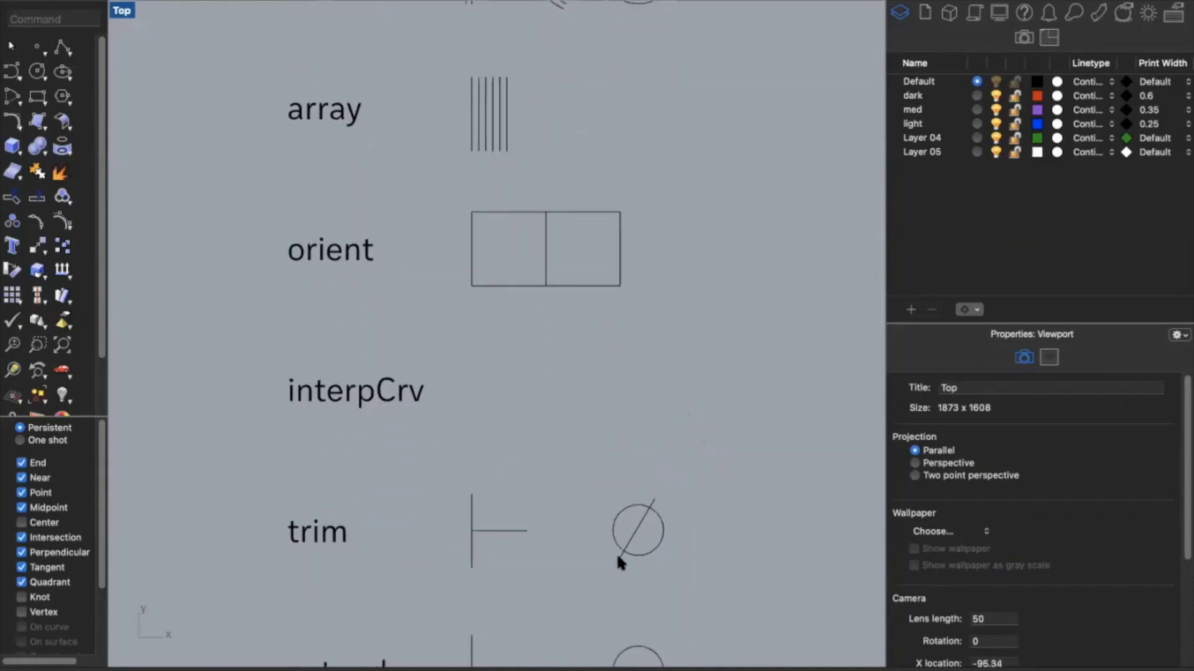
pyautogui.write('int')
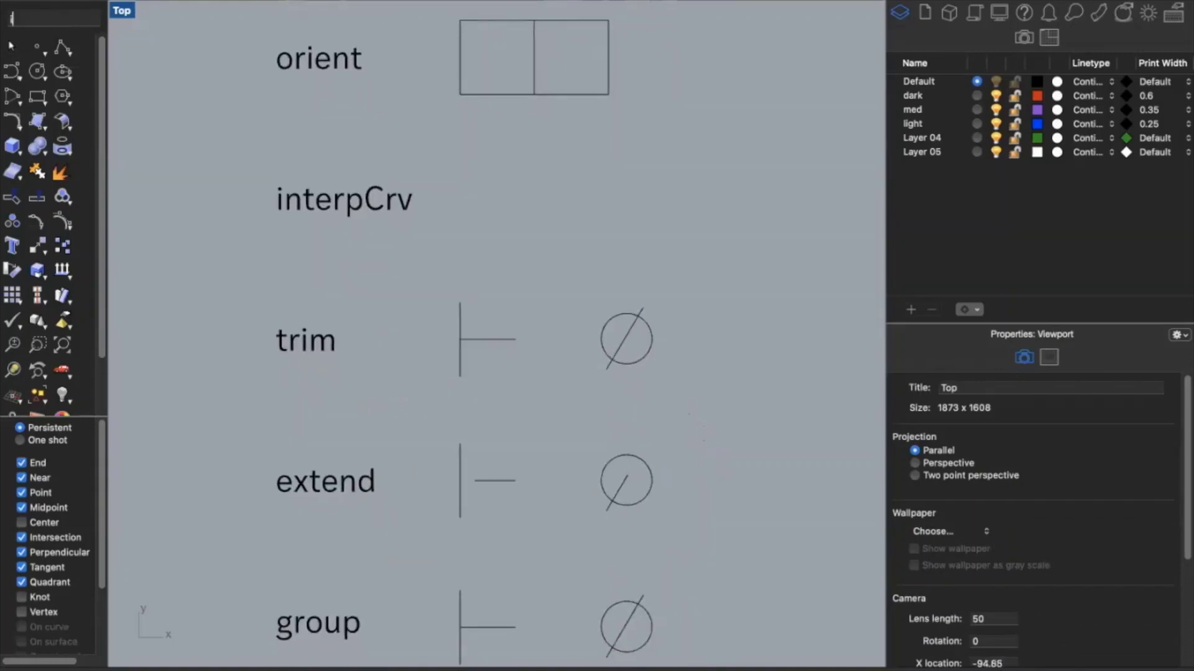
pyautogui.press('Return')
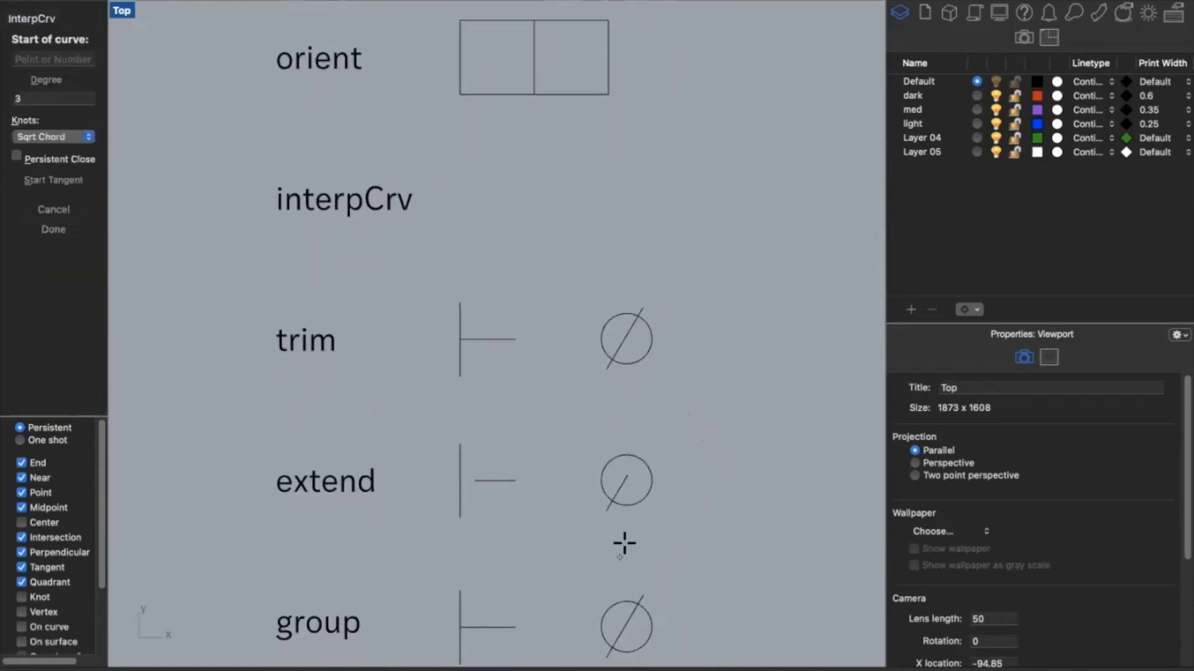
pyautogui.click(487, 215)
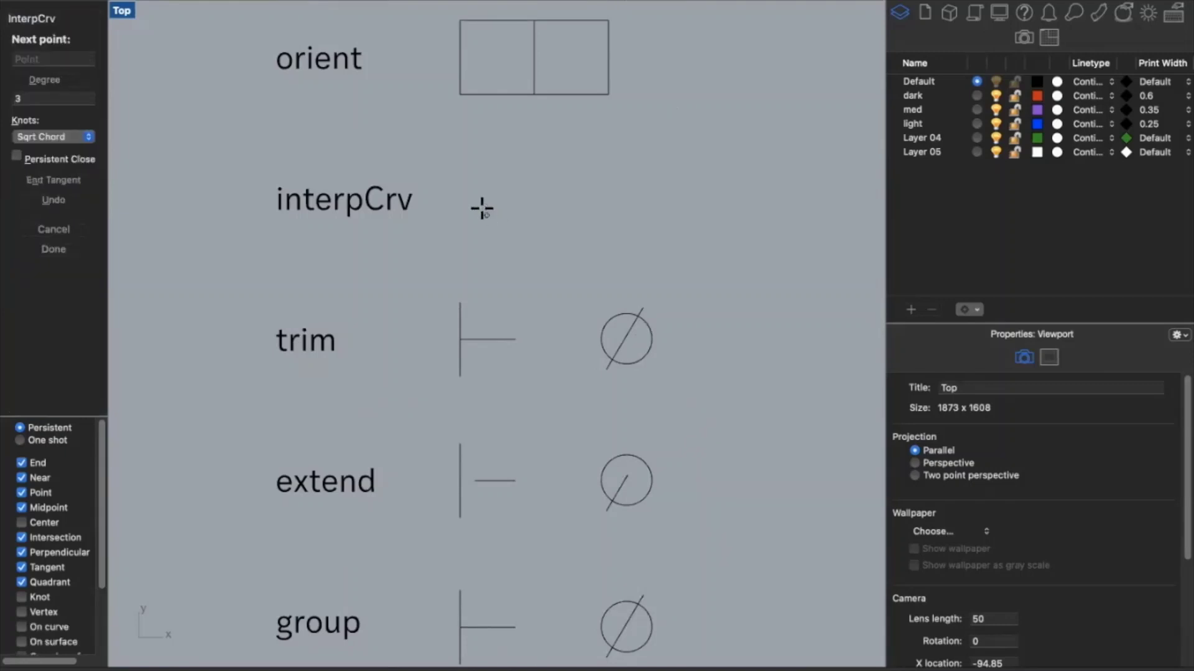
pyautogui.click(476, 190)
pyautogui.click(496, 160)
pyautogui.click(575, 170)
pyautogui.click(625, 218)
pyautogui.click(609, 251)
pyautogui.click(487, 215)
# Draw a smaller closed interpolated loop inside the bean
pyautogui.press('Return')
pyautogui.click(531, 208)
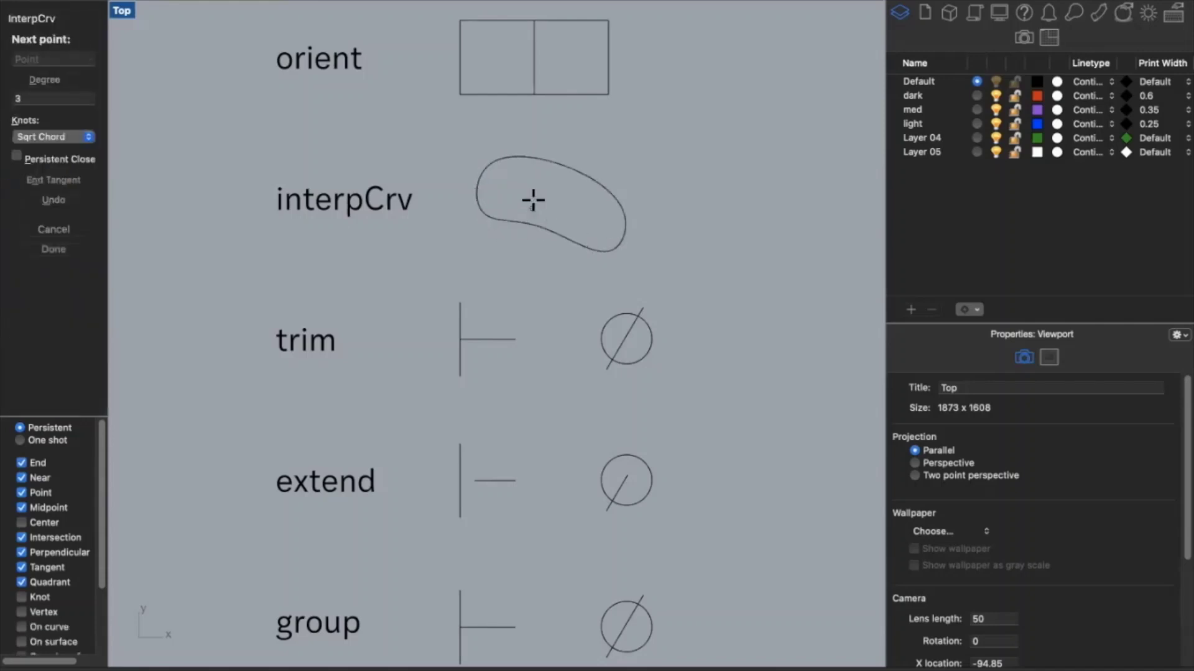
pyautogui.click(554, 188)
pyautogui.click(597, 210)
pyautogui.click(576, 226)
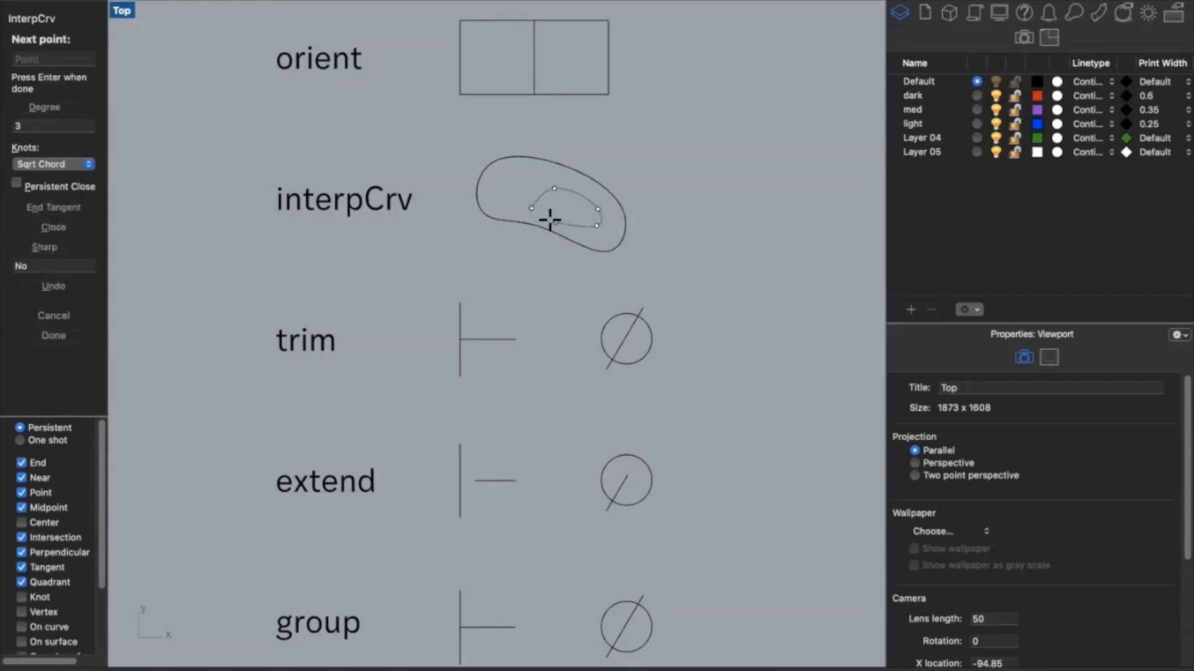
pyautogui.click(531, 209)
# Draw a closed interpolated oval to the right of the bean
pyautogui.press('Return')
pyautogui.click(671, 172)
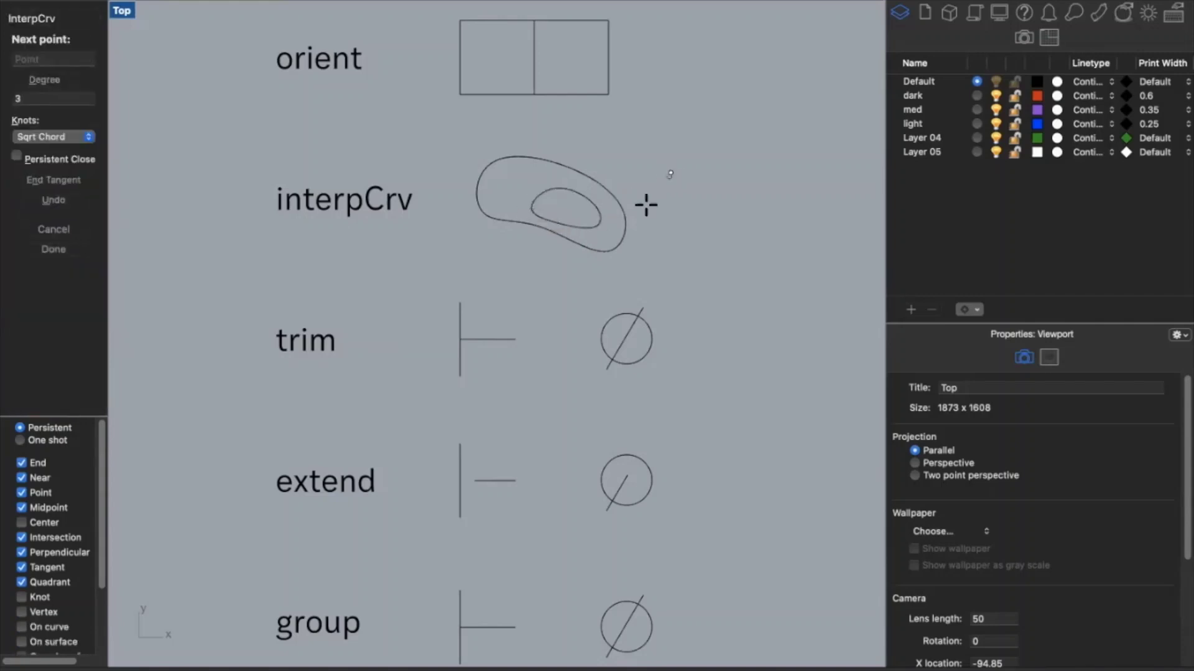
pyautogui.click(646, 206)
pyautogui.click(675, 242)
pyautogui.click(748, 197)
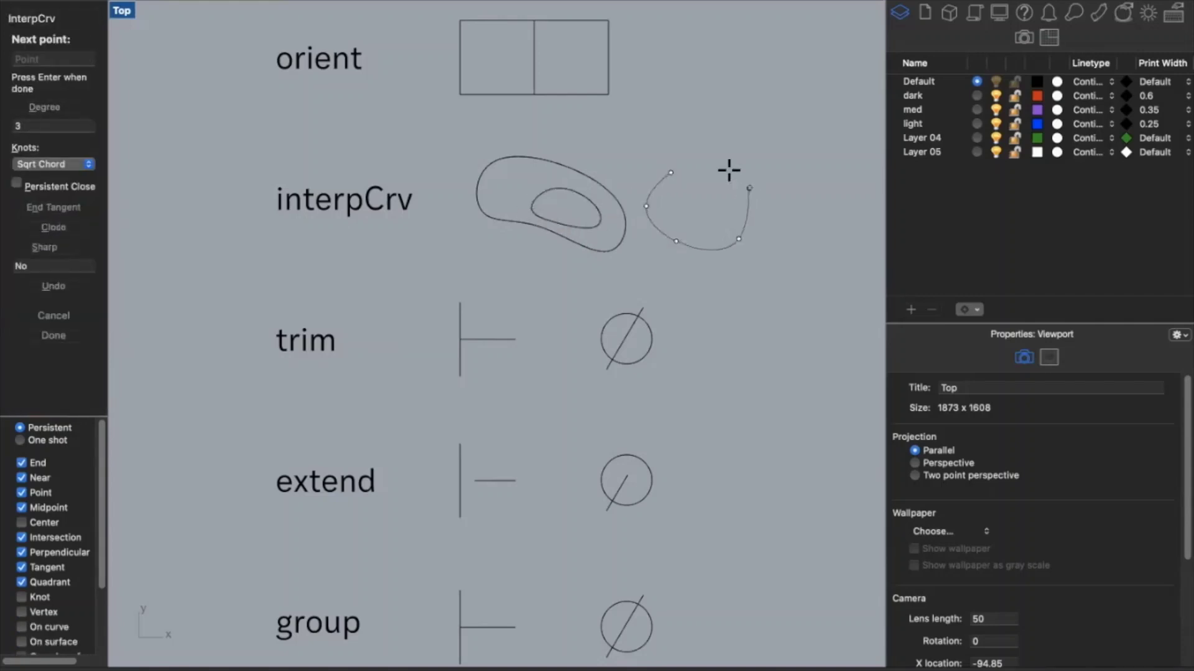
pyautogui.click(671, 172)
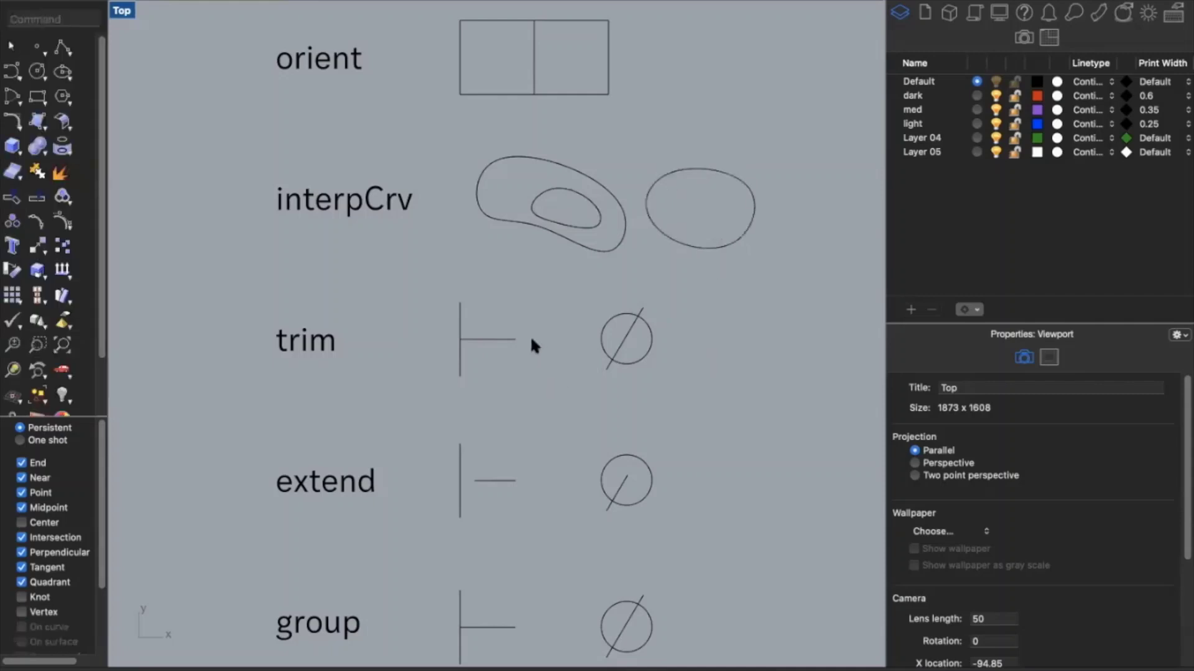
pyautogui.scroll(-5, 531, 345)
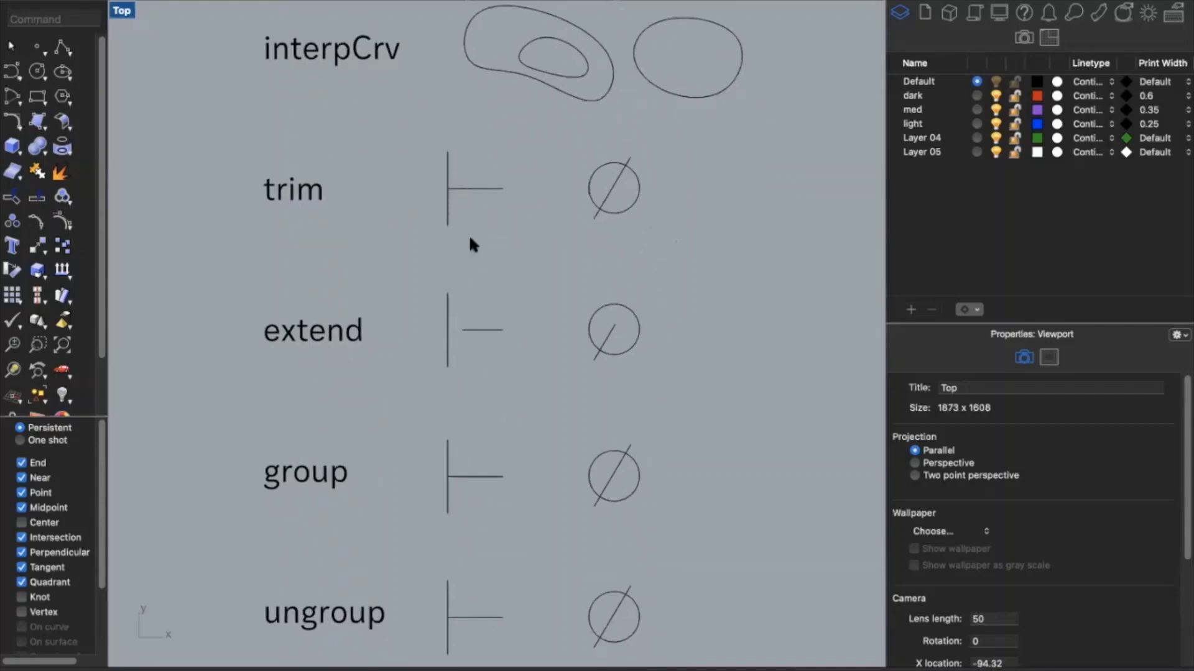
# Trim away the vertical line above the horizontal line
pyautogui.write('trim')
pyautogui.press('Return')
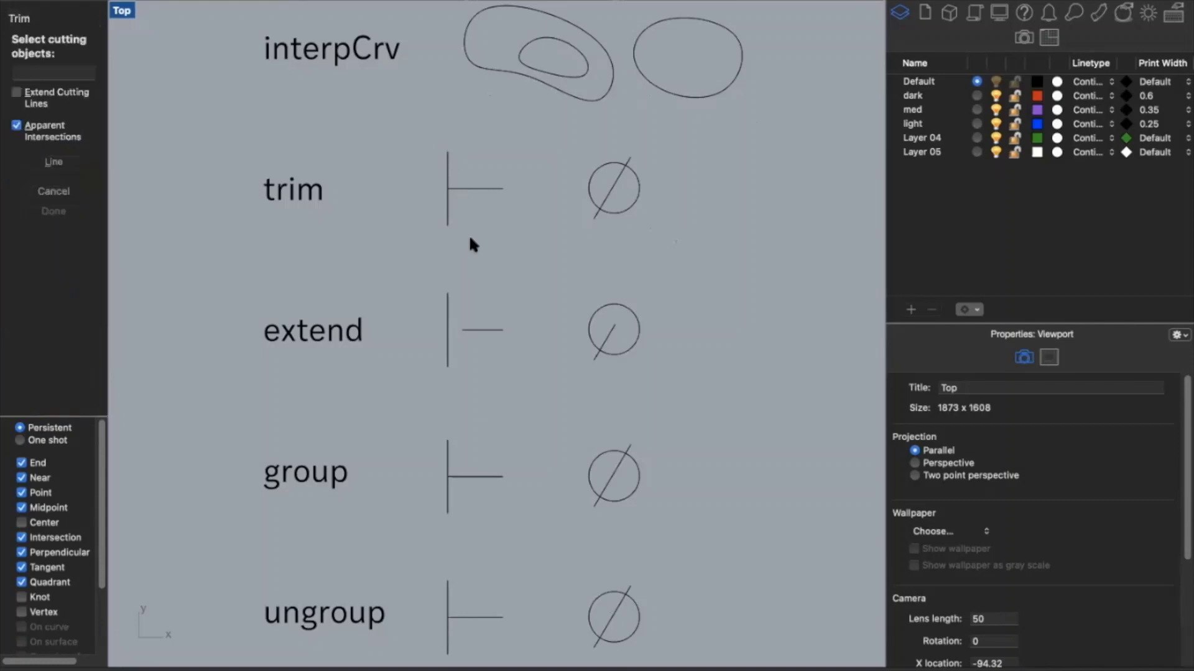
pyautogui.click(464, 189)
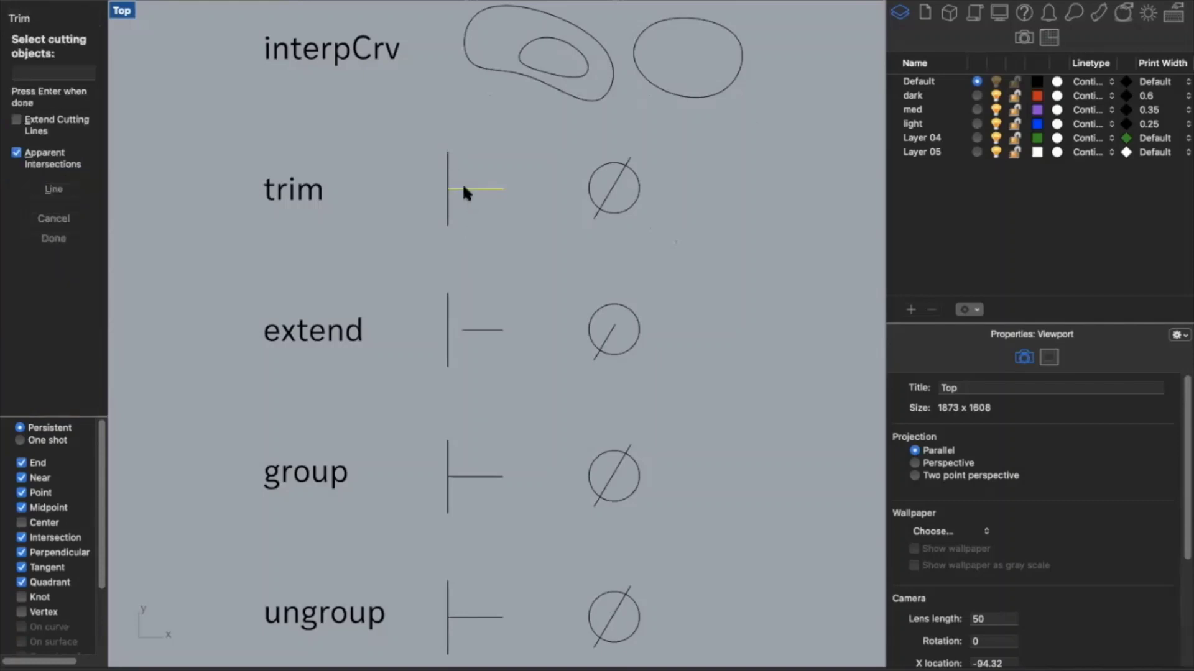
pyautogui.press('Return')
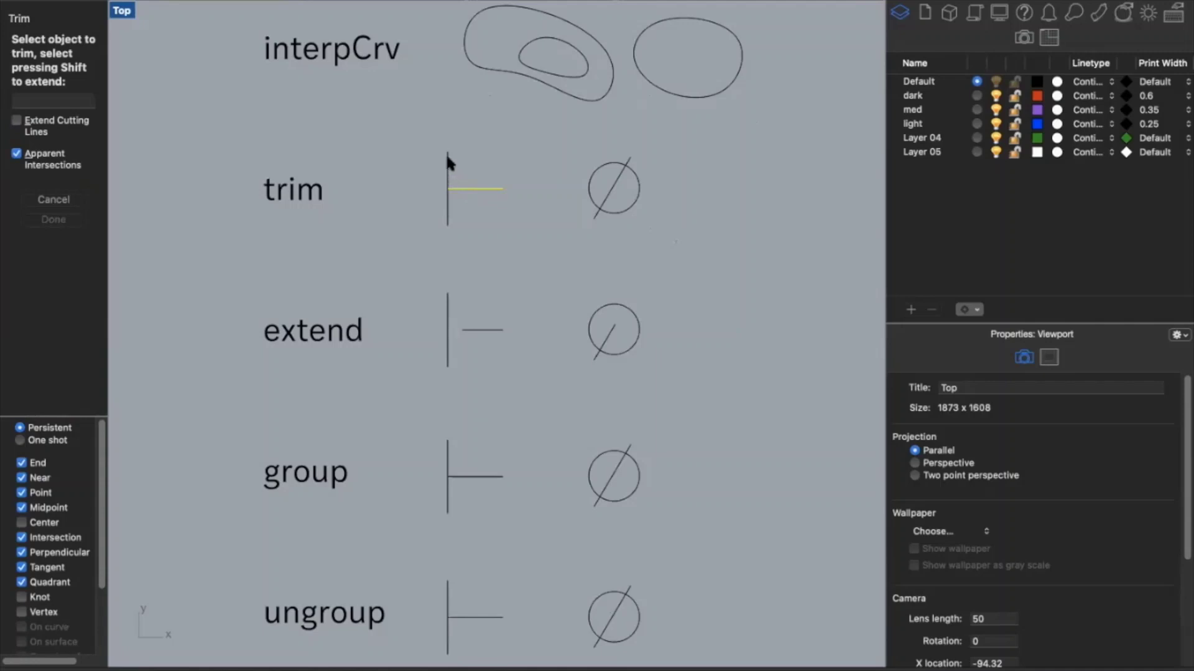
pyautogui.click(447, 158)
pyautogui.press('Return')
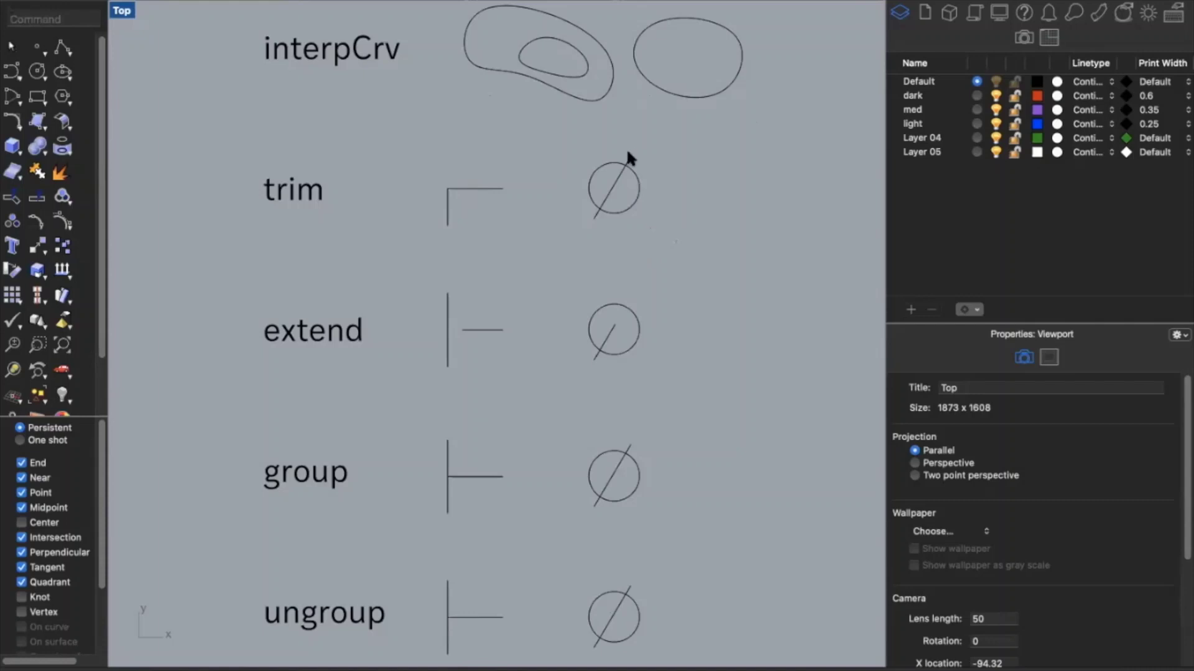
# Trim both ends of the diagonal that lie outside the circle
pyautogui.write('trim')
pyautogui.press('Return')
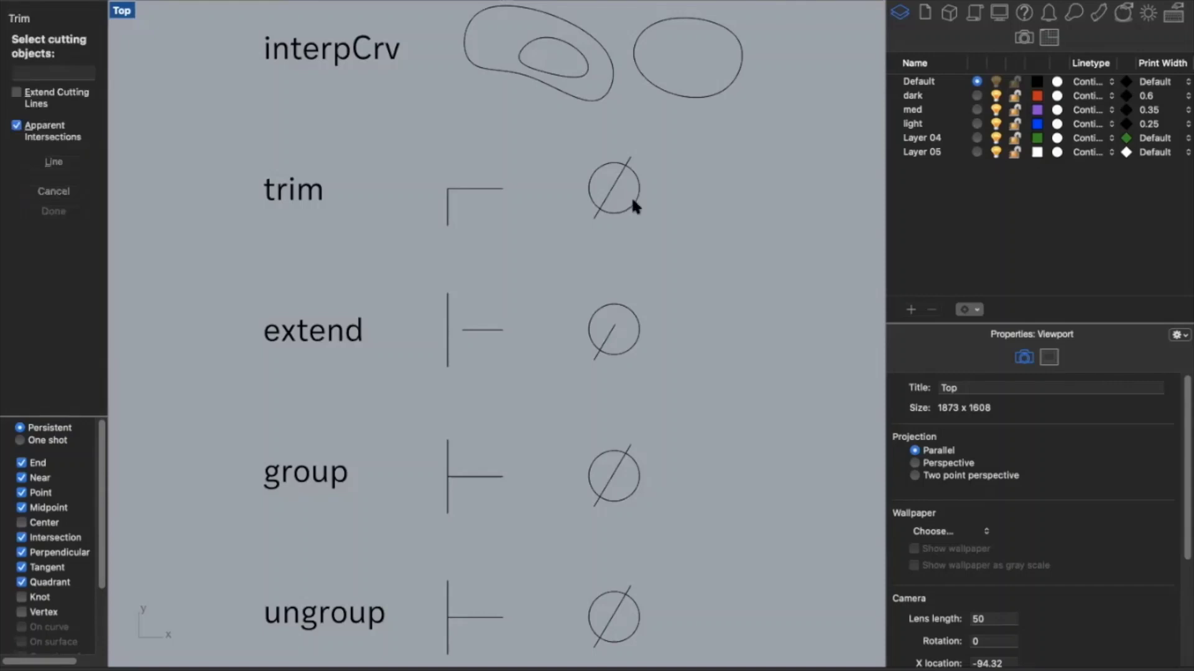
pyautogui.click(632, 200)
pyautogui.press('Return')
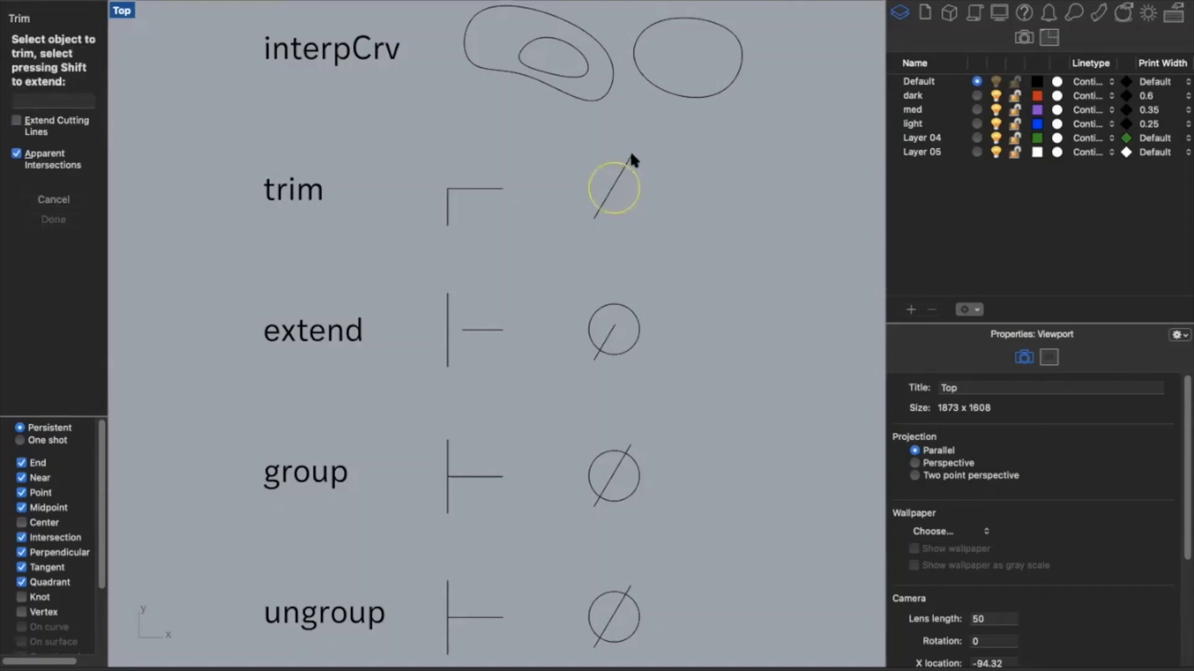
pyautogui.click(629, 157)
pyautogui.click(594, 213)
pyautogui.press('Return')
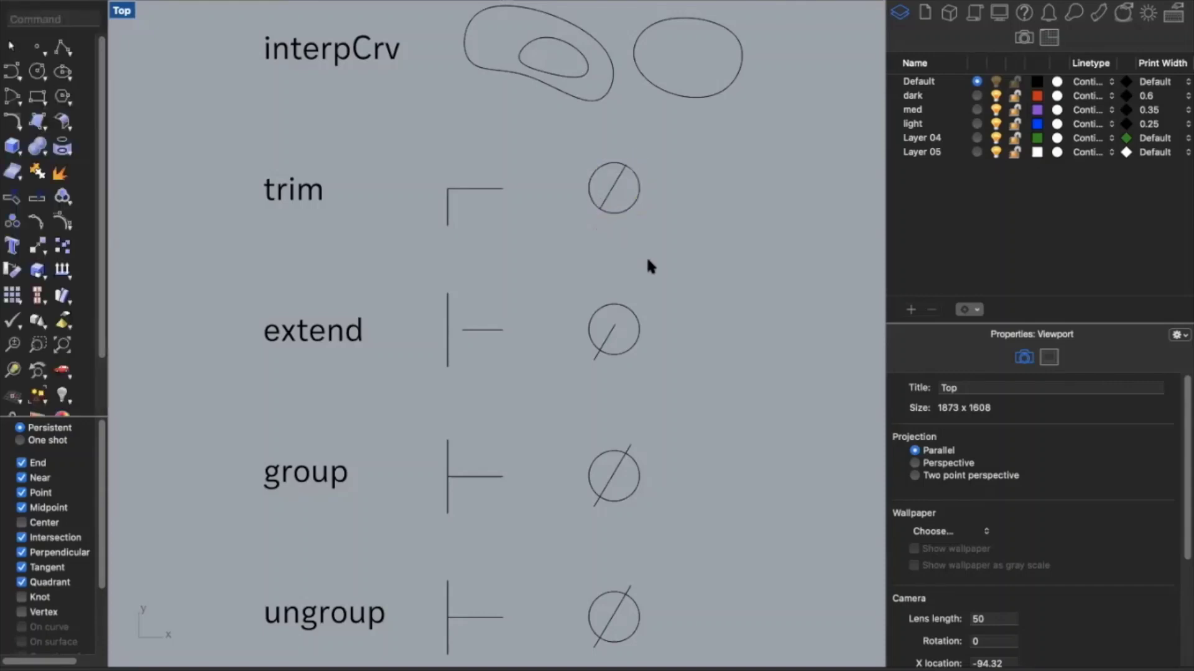
# Extend the horizontal line to meet the vertical line
pyautogui.scroll(-5, 649, 267)
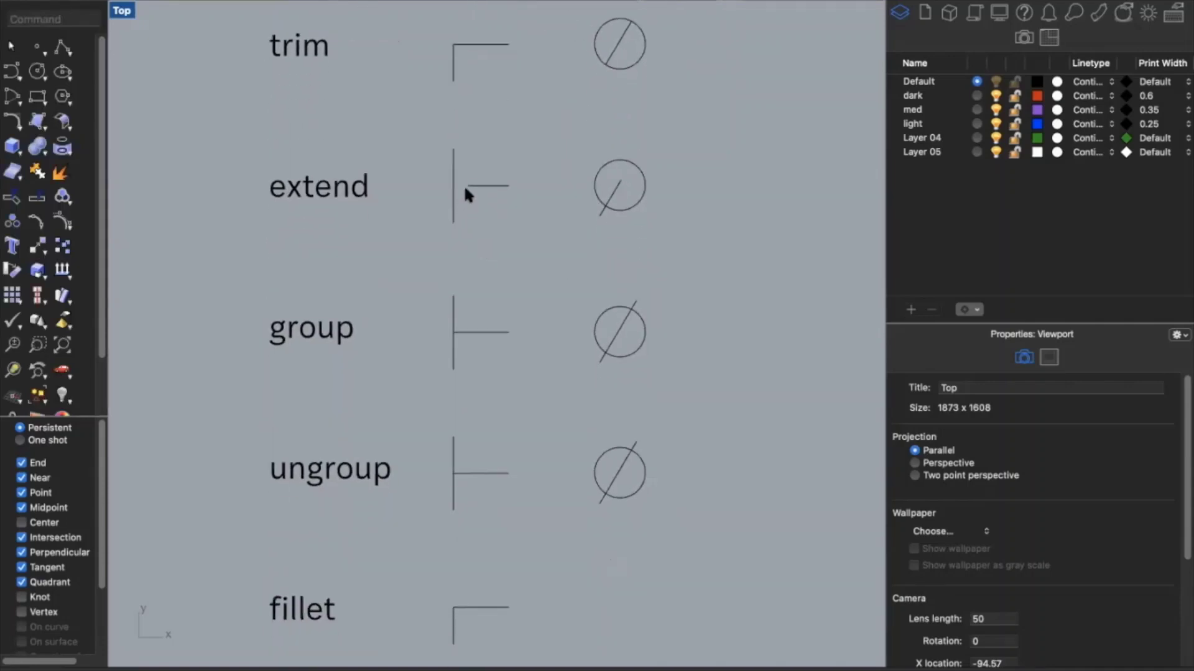
pyautogui.write('extend')
pyautogui.press('Return')
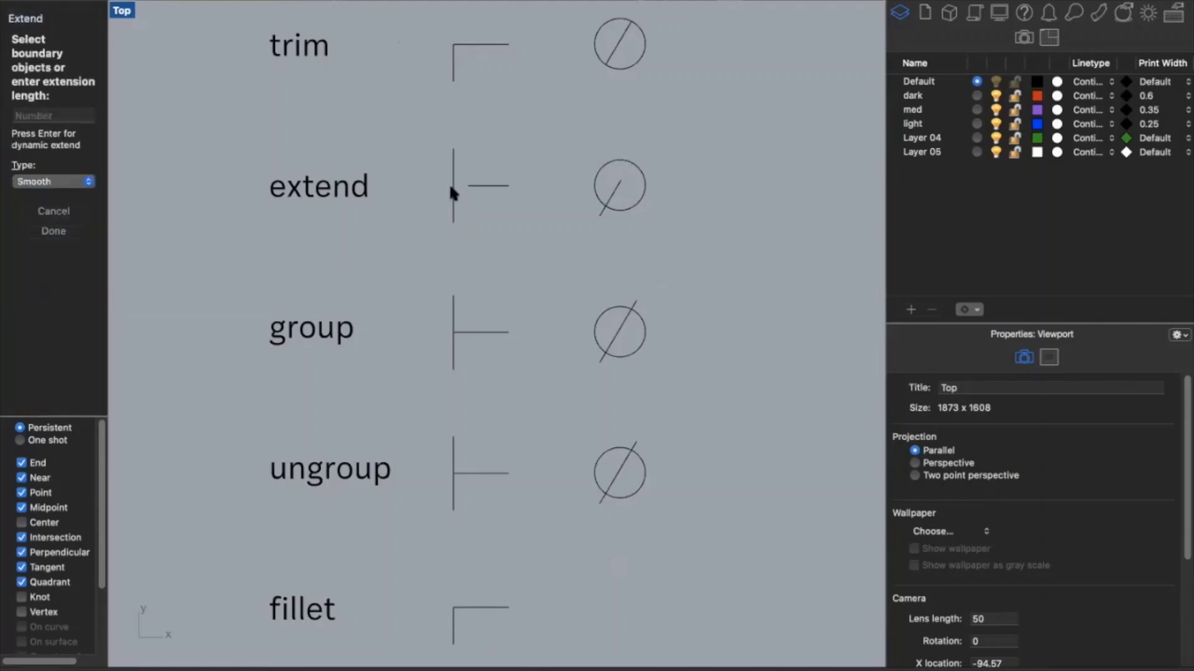
pyautogui.click(452, 187)
pyautogui.press('Return')
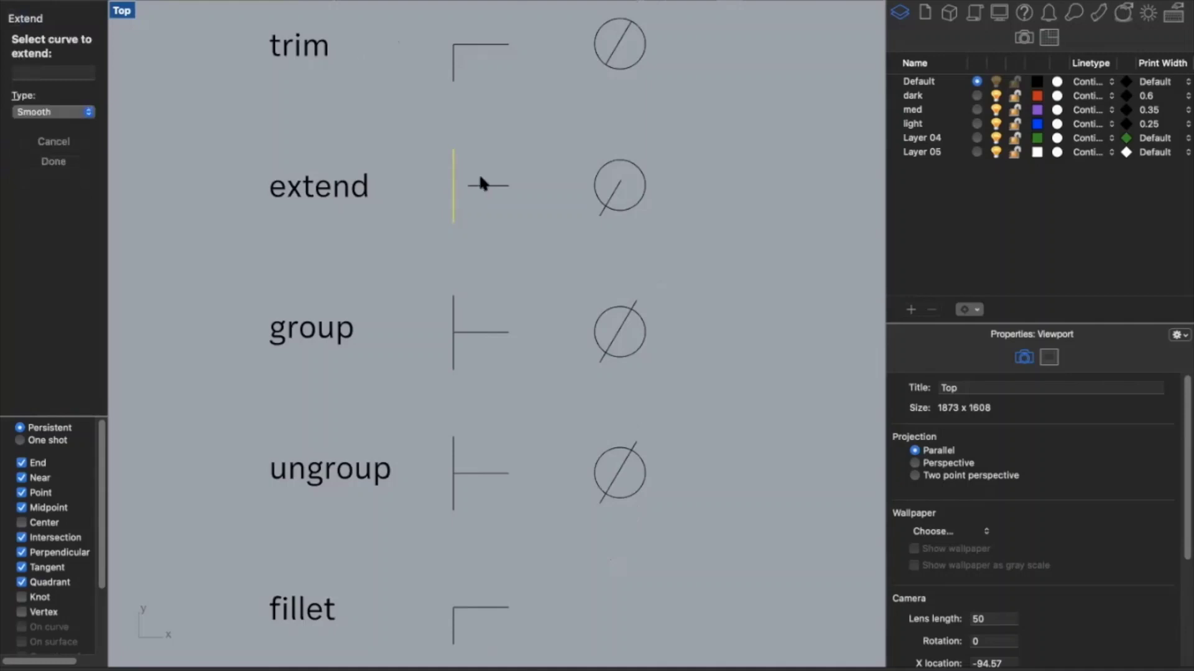
pyautogui.click(471, 186)
pyautogui.press('Return')
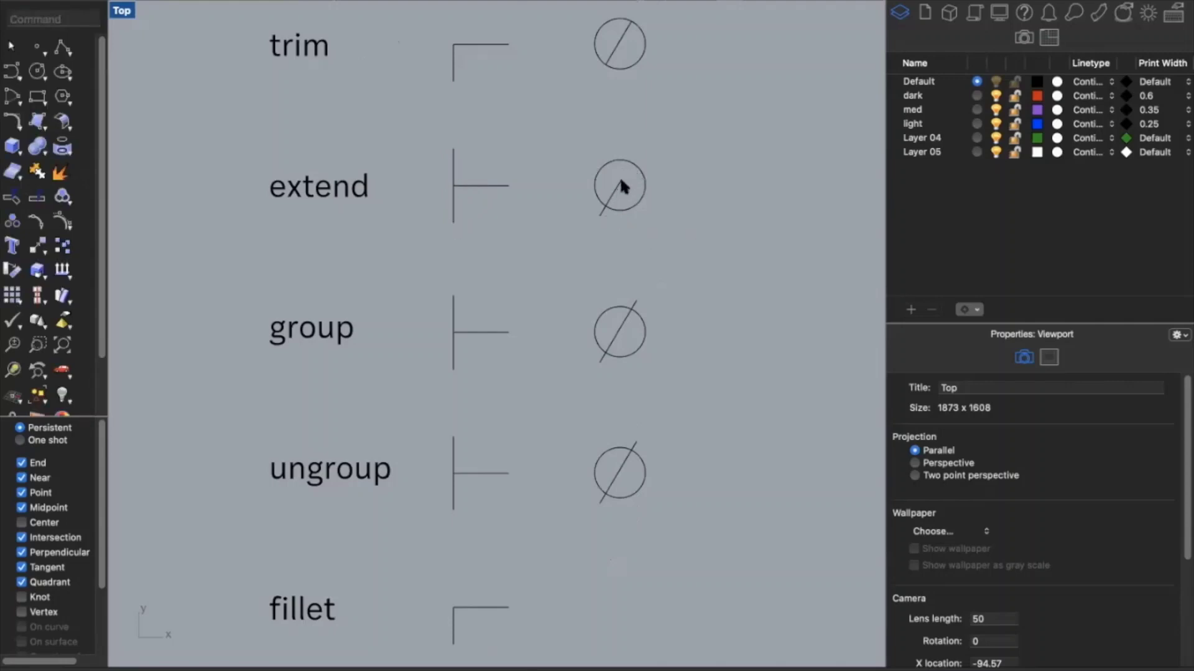
# Extend the short line to the circle's edge
pyautogui.write('extend')
pyautogui.press('Return')
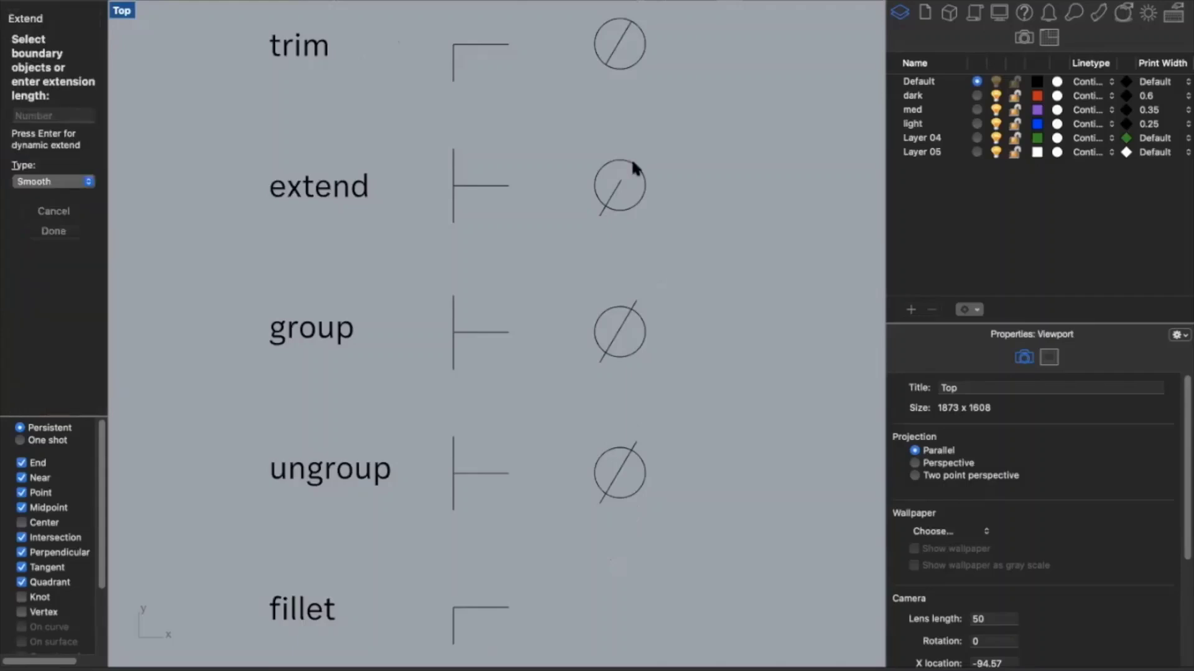
pyautogui.click(633, 163)
pyautogui.press('Return')
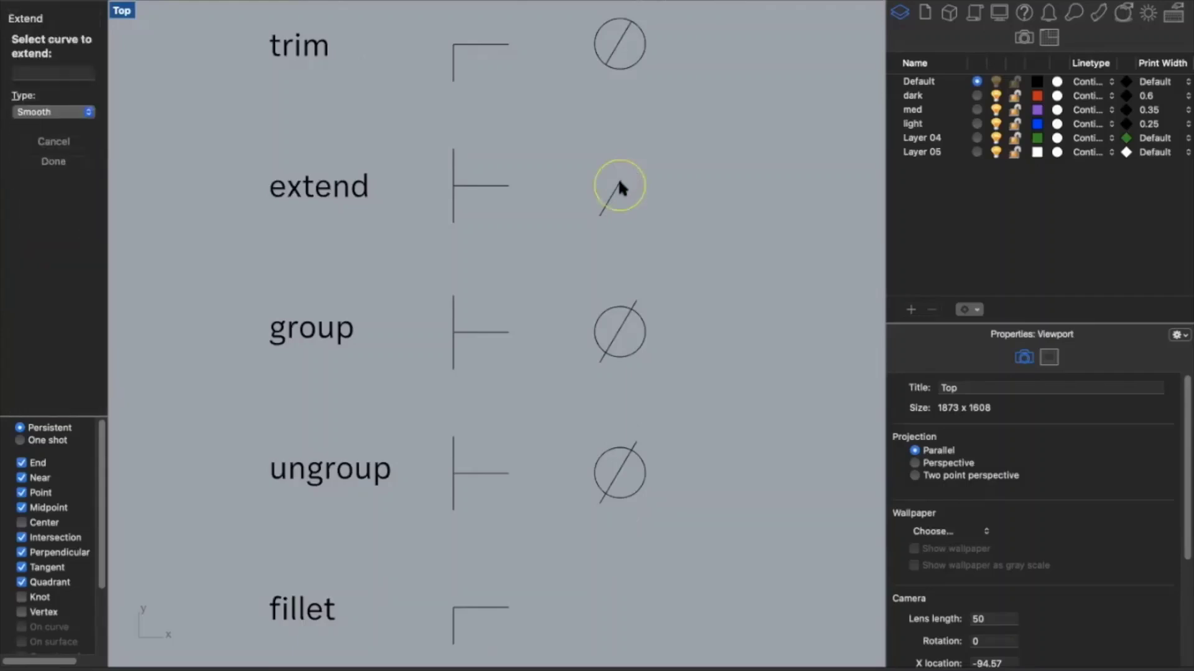
pyautogui.click(619, 184)
pyautogui.press('Return')
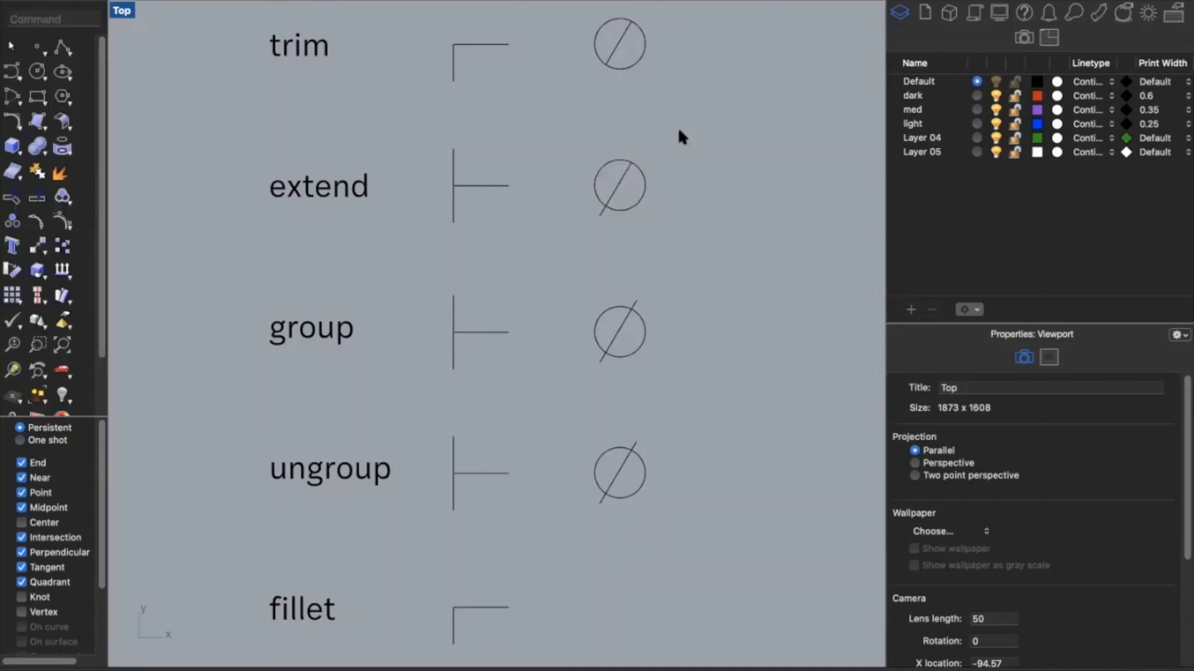
# Group the vertical and horizontal lines beside the group label
pyautogui.click(454, 347)
pyautogui.click(517, 349)
pyautogui.click(503, 332)
pyautogui.click(486, 369)
pyautogui.write('group')
pyautogui.press('Return')
pyautogui.click(497, 332)
pyautogui.press('Return')
pyautogui.click(496, 332)
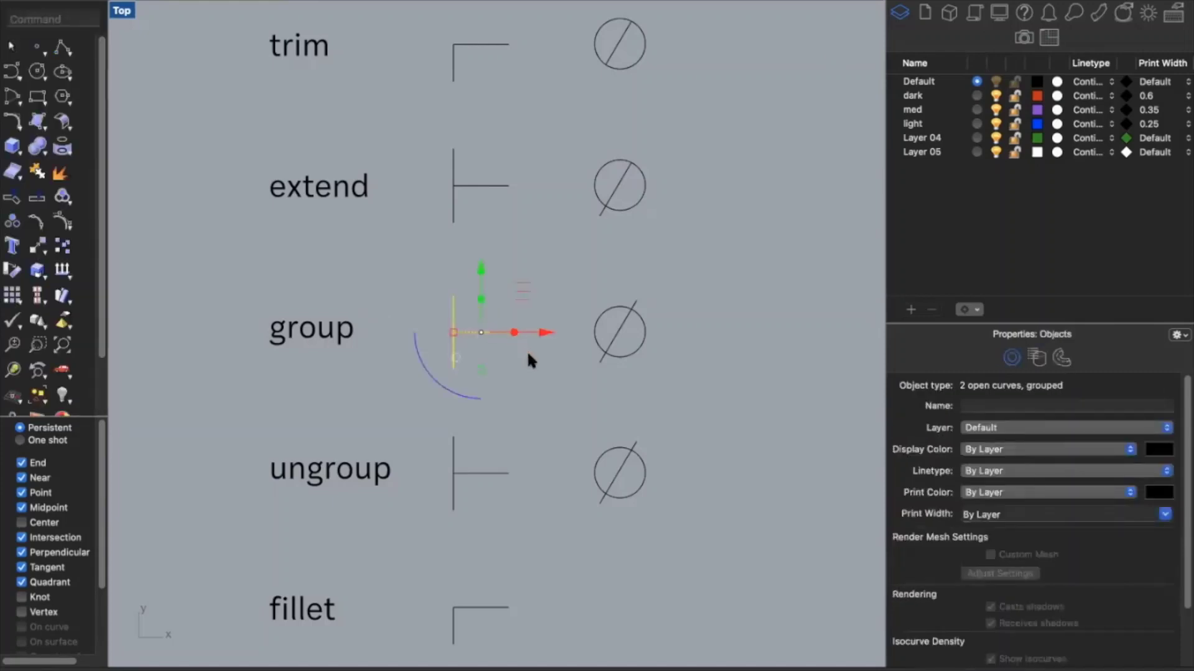
pyautogui.click(564, 337)
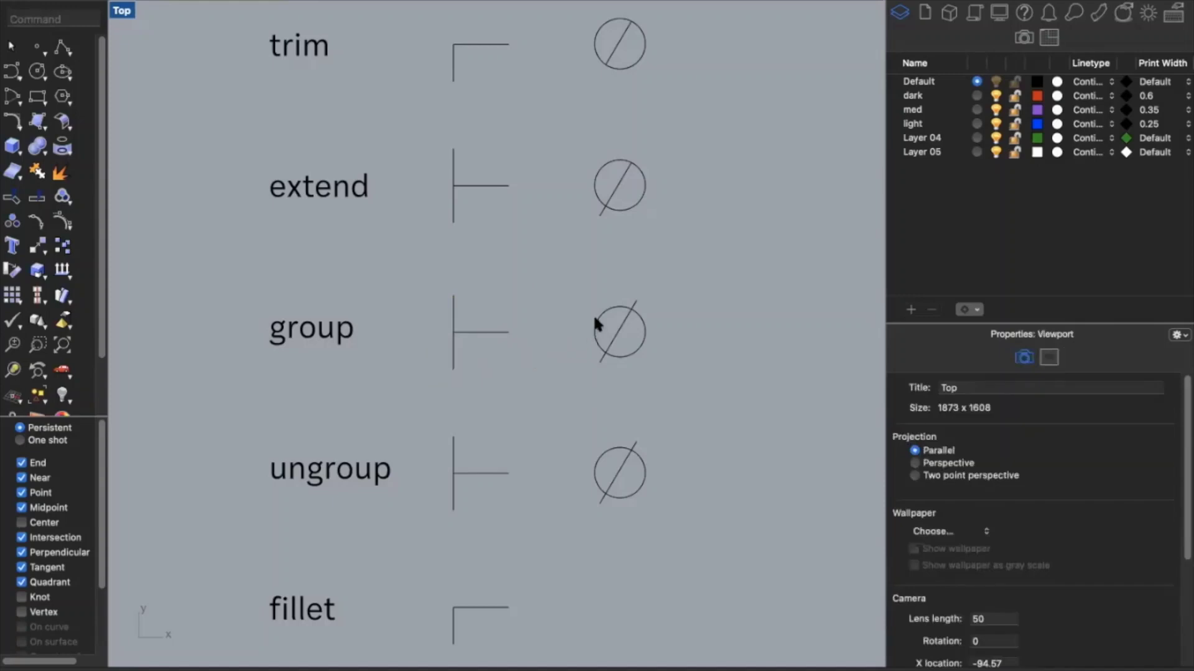
# Window-select the circle and its diagonal and group them with Gr
pyautogui.click(635, 305)
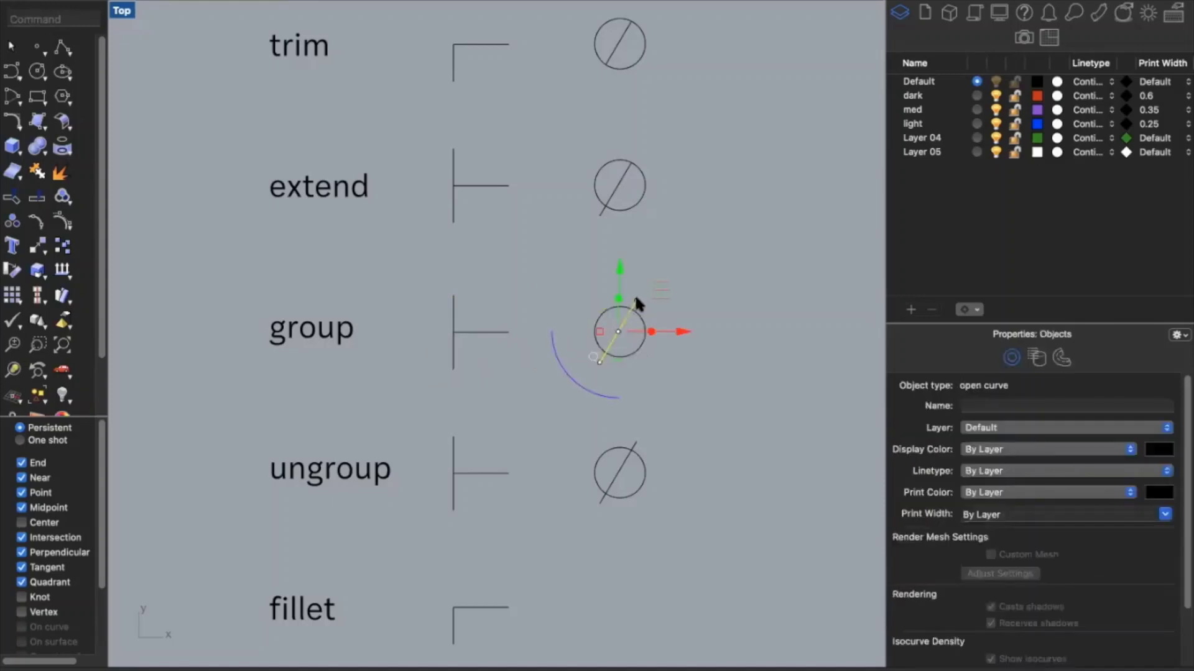
pyautogui.click(689, 377)
pyautogui.moveTo(614, 306); pyautogui.dragTo(588, 285)
pyautogui.write('Group')
pyautogui.press('Return')
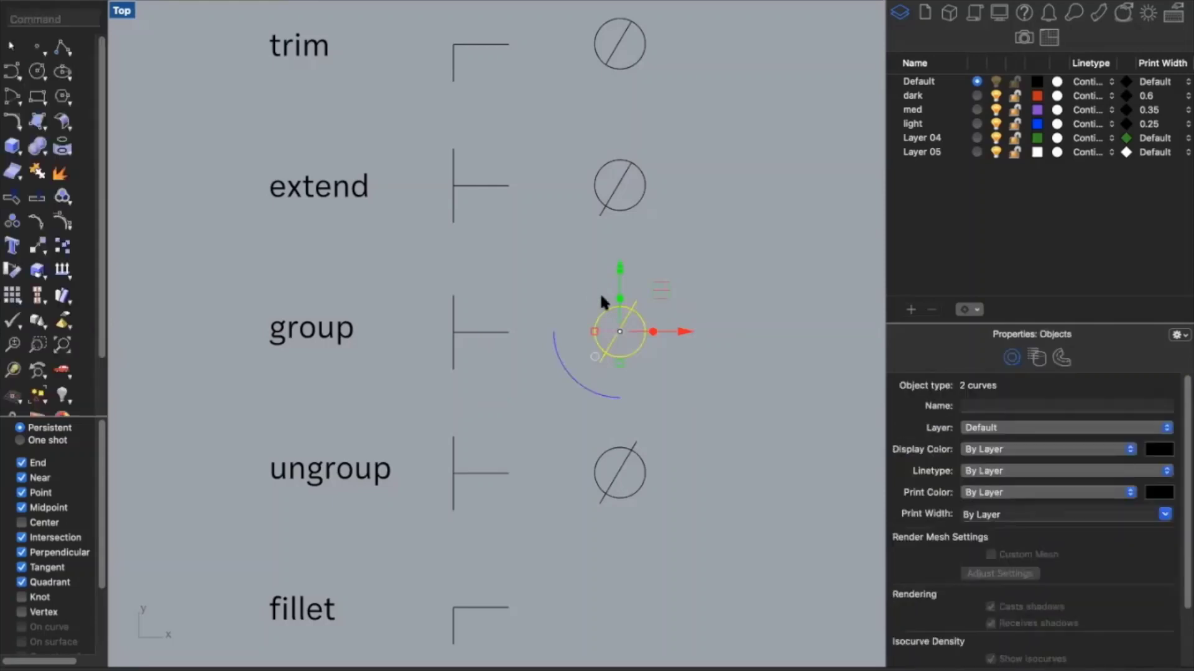
pyautogui.click(672, 376)
pyautogui.click(638, 350)
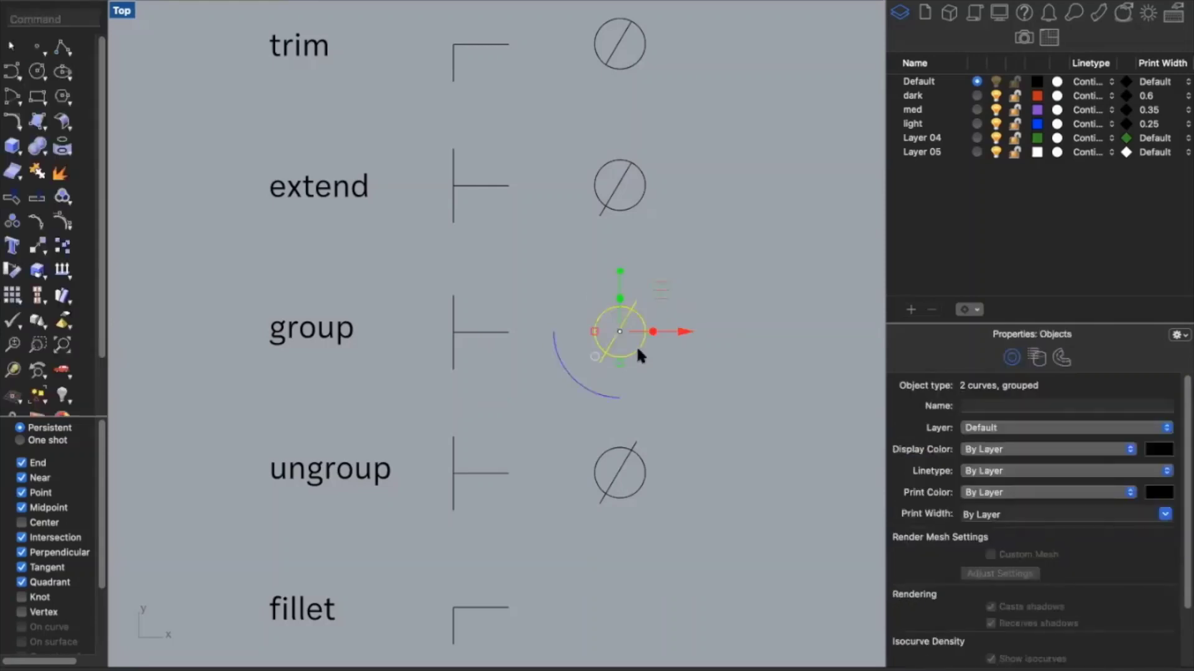
# Ungroup the L-shaped lines and check each line selects on its own
pyautogui.click(665, 389)
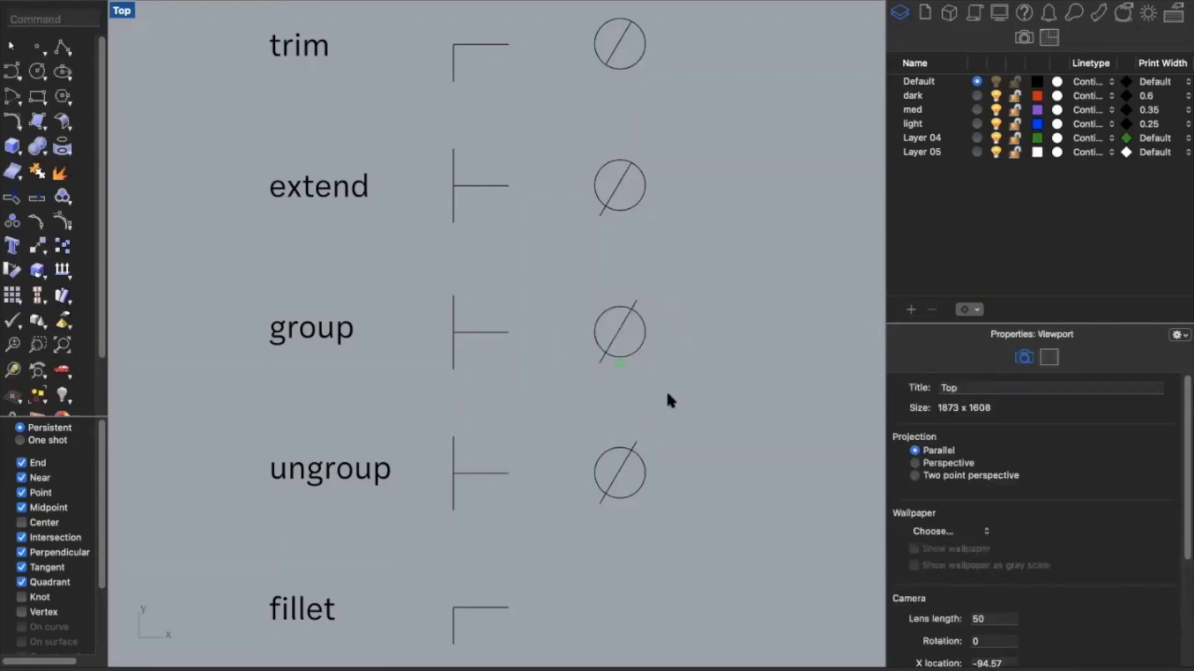
pyautogui.click(479, 473)
pyautogui.click(620, 471)
pyautogui.click(500, 466)
pyautogui.click(511, 502)
pyautogui.write('Ungroup')
pyautogui.press('Return')
pyautogui.click(488, 474)
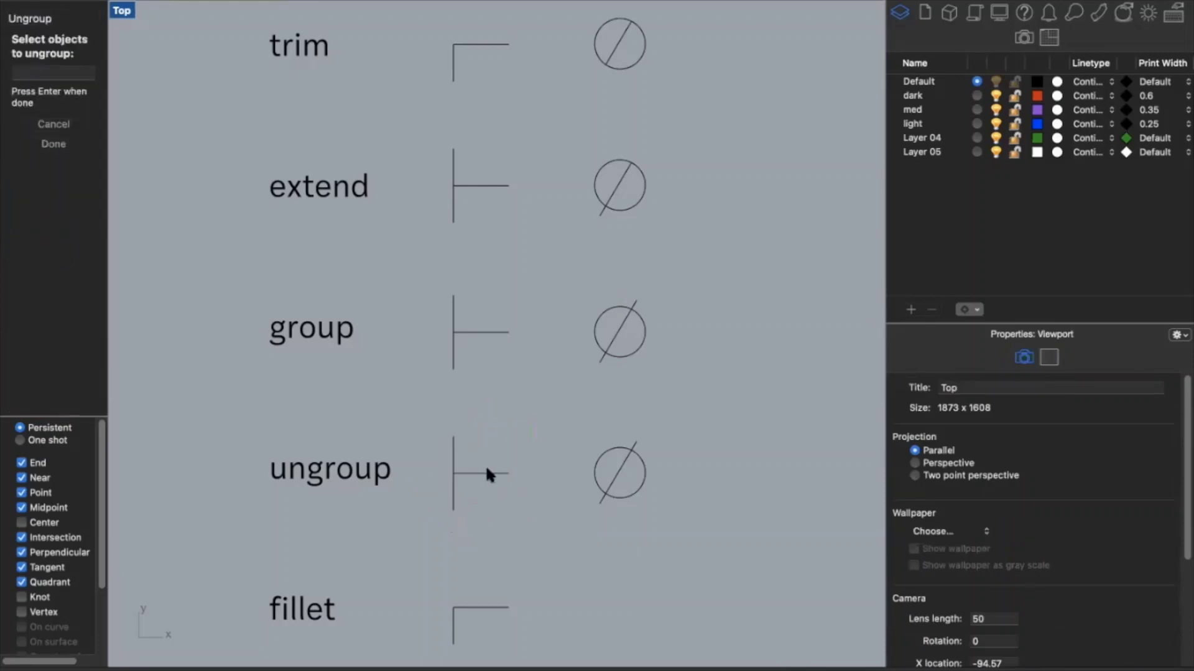
pyautogui.press('Return')
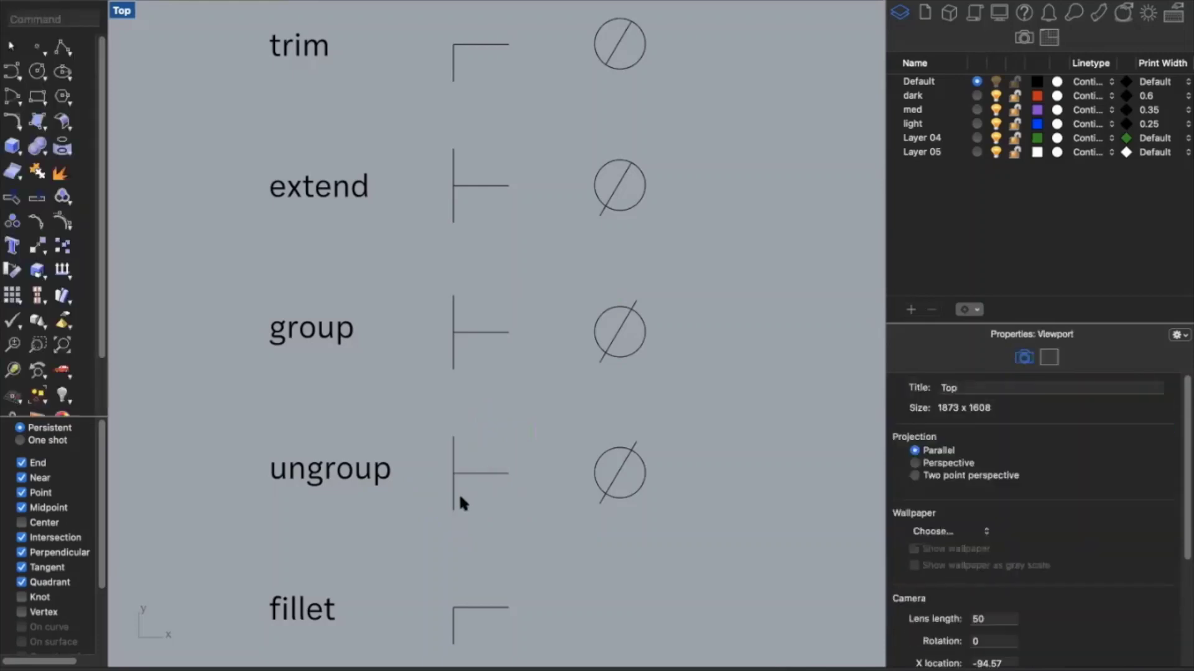
pyautogui.click(459, 498)
pyautogui.click(491, 501)
pyautogui.click(498, 475)
pyautogui.click(562, 516)
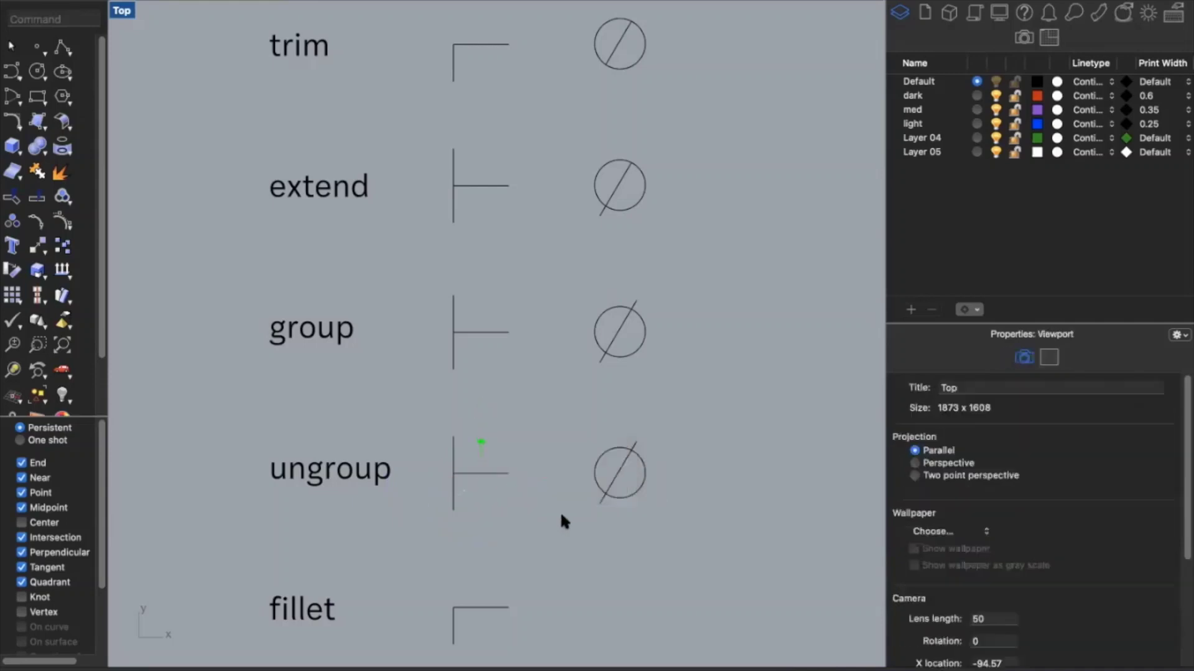
# Ungroup the circle and diagonal, then check each selects separately
pyautogui.click(636, 490)
pyautogui.press('super+shift+g')
pyautogui.click(634, 483)
pyautogui.press('Return')
pyautogui.press('Escape')
pyautogui.click(613, 468)
pyautogui.click(662, 496)
pyautogui.click(633, 481)
pyautogui.click(669, 501)
# Fillet the L-shaped corner of the vertical and horizontal lines in the fillet row with radius 0.5
pyautogui.scroll(-5, 740, 311)
pyautogui.scroll(-10, 740, 308)
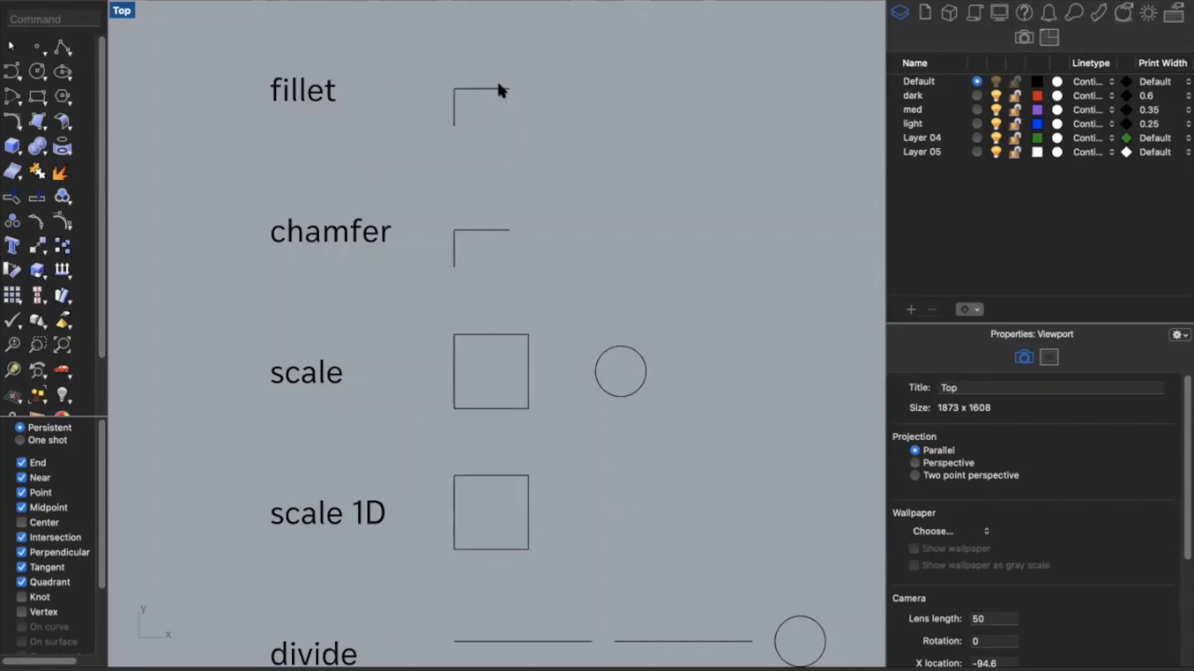
pyautogui.write('Fillet')
pyautogui.press('Return')
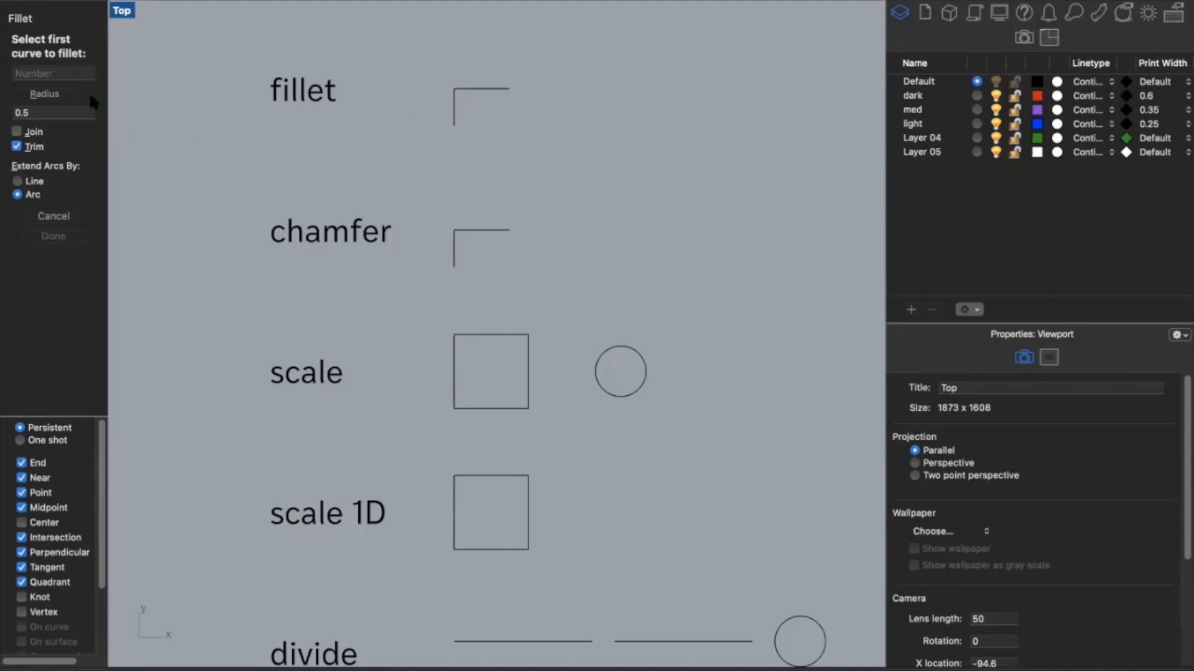
pyautogui.click(455, 102)
pyautogui.click(486, 88)
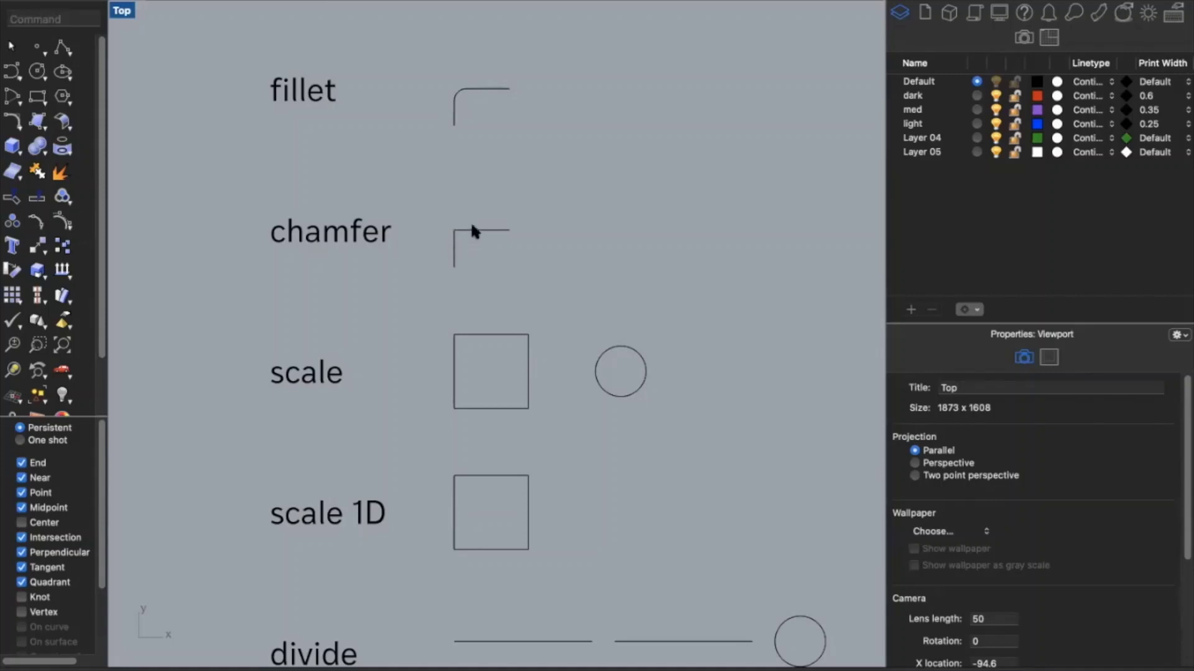
# Chamfer the corner of the two lines by the chamfer label with distances 1 and 1
pyautogui.write('Chamfer')
pyautogui.press('Return')
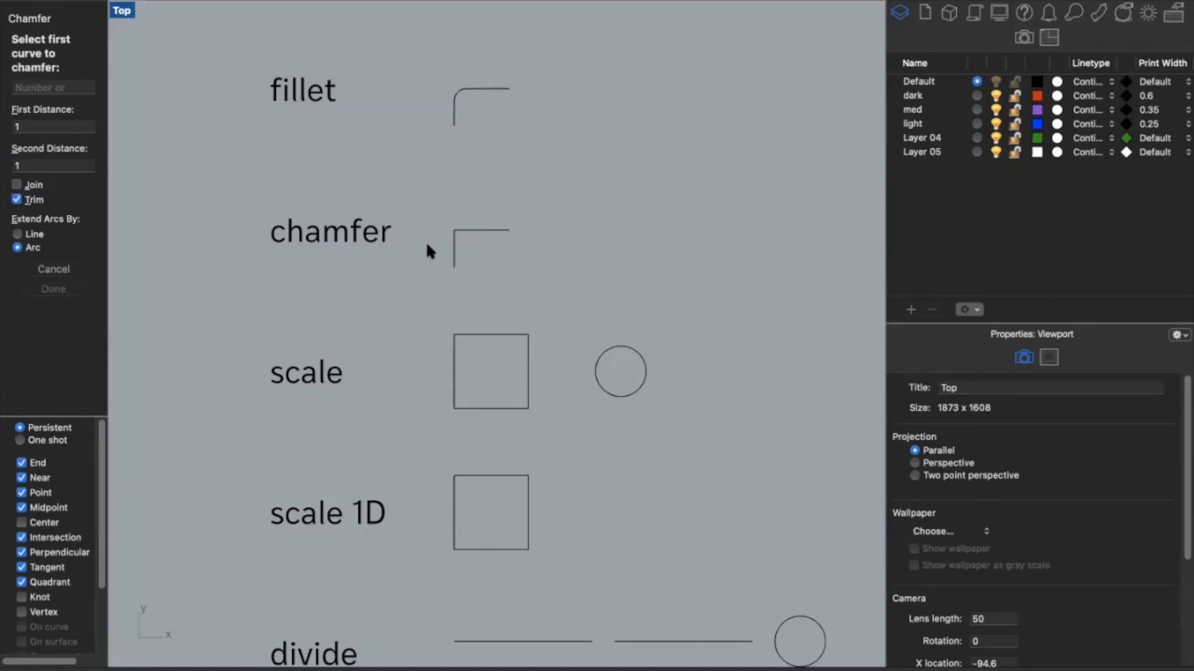
pyautogui.click(454, 249)
pyautogui.click(485, 231)
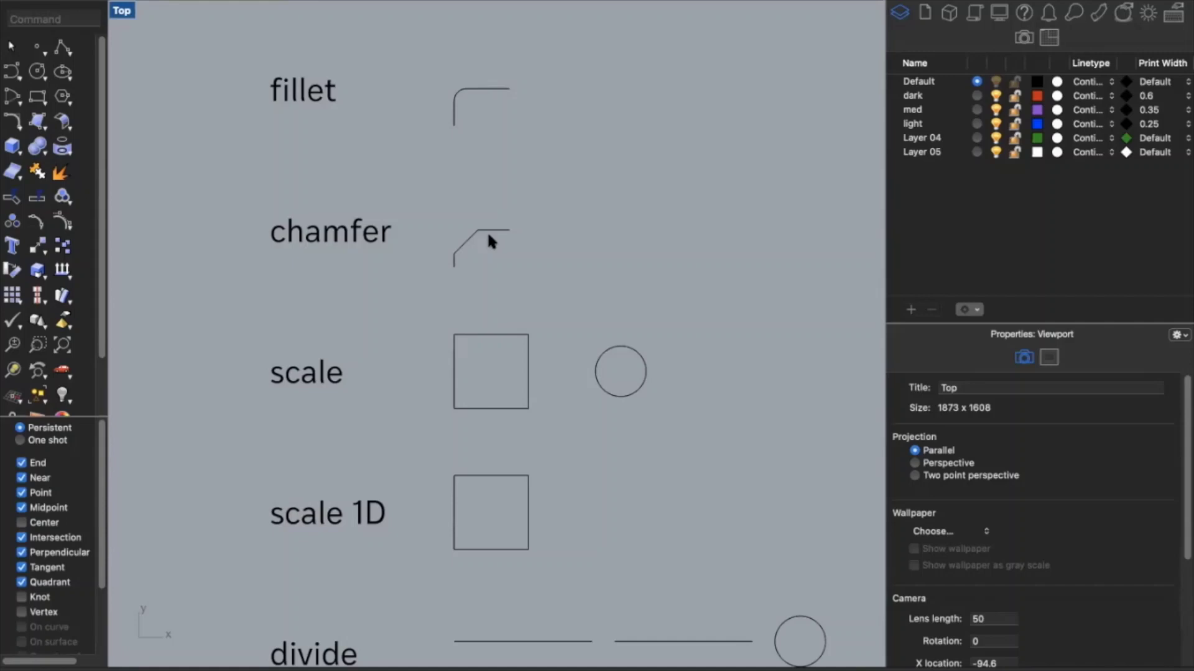
# Scale the square beside the scale label down to half its size
pyautogui.scroll(-10, 488, 236)
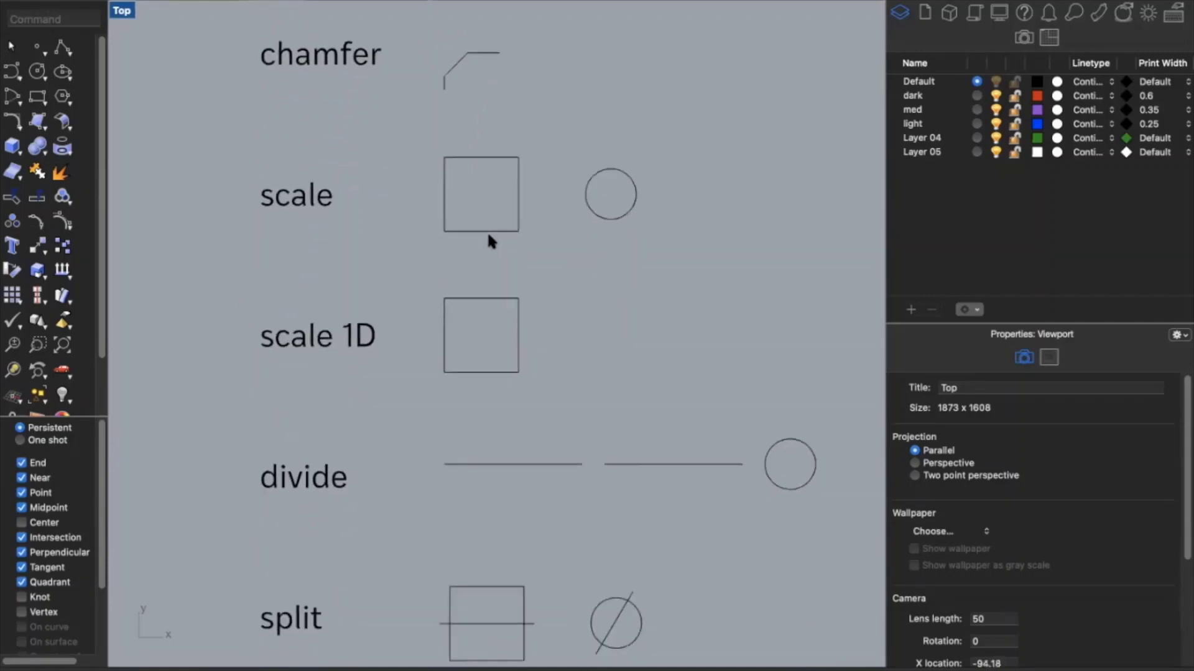
pyautogui.scroll(-2, 488, 236)
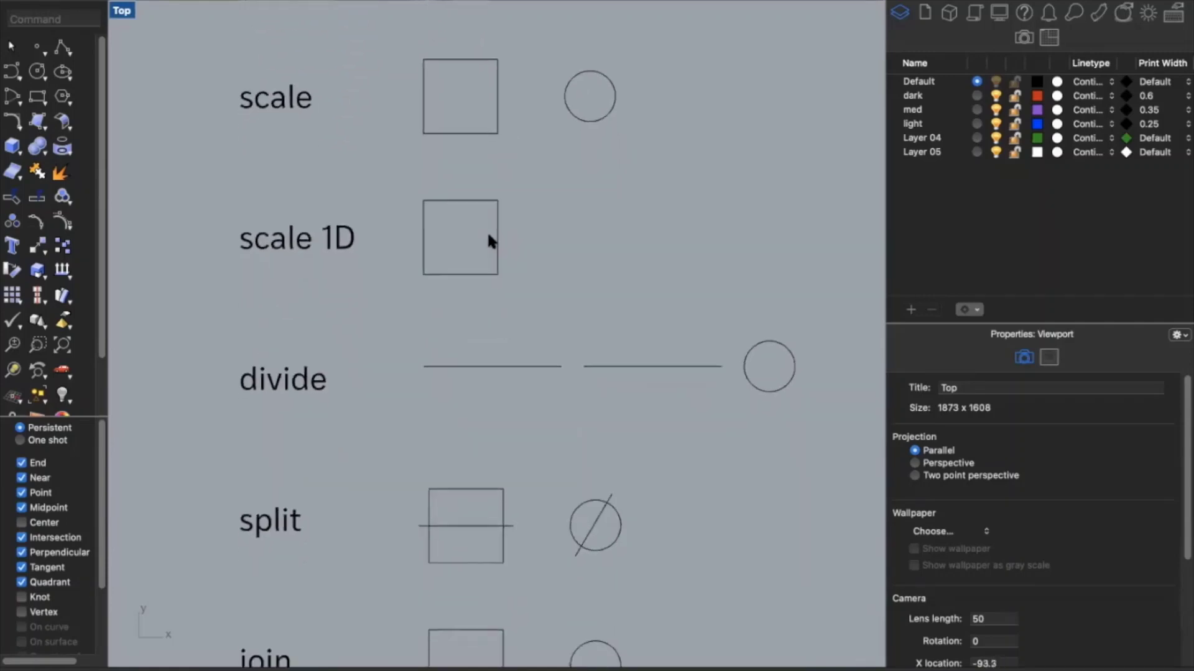
pyautogui.click(496, 132)
pyautogui.write('Sc')
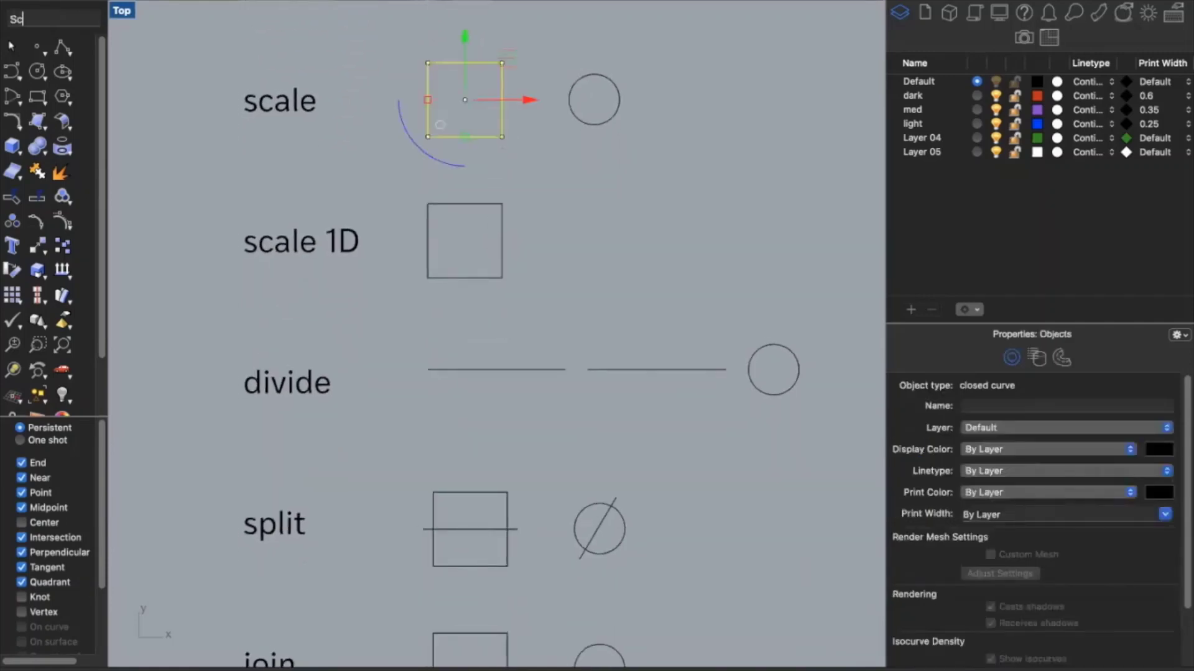
pyautogui.write('ale')
pyautogui.press('Return')
pyautogui.click(503, 63)
pyautogui.write('2')
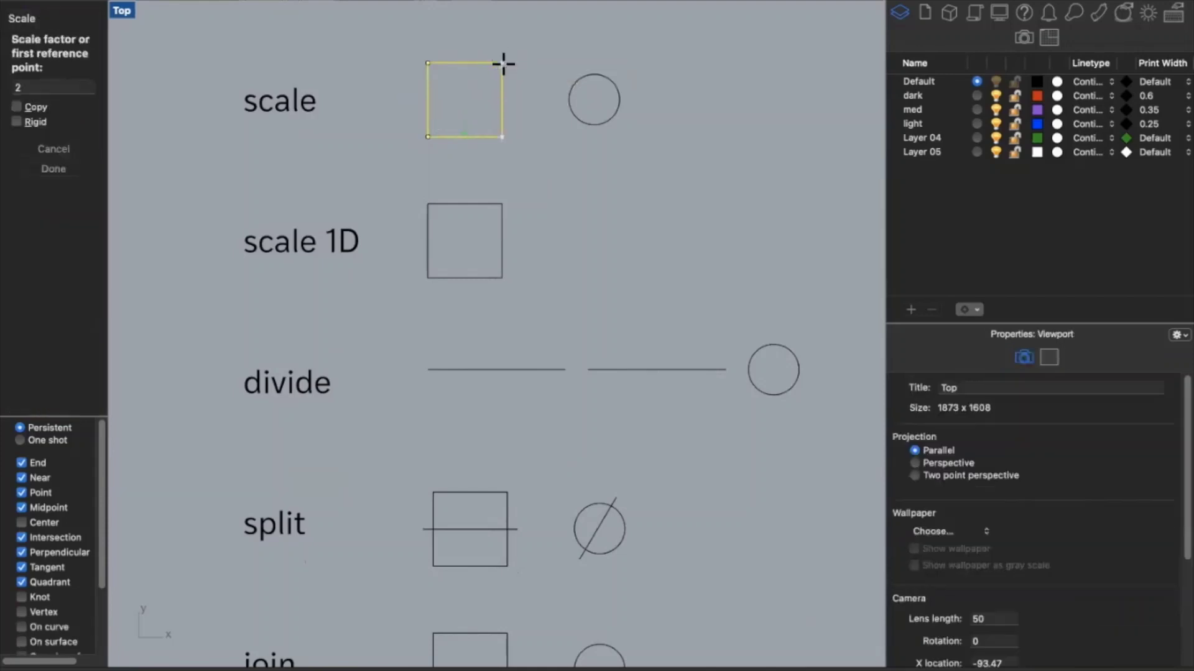
pyautogui.click(503, 136)
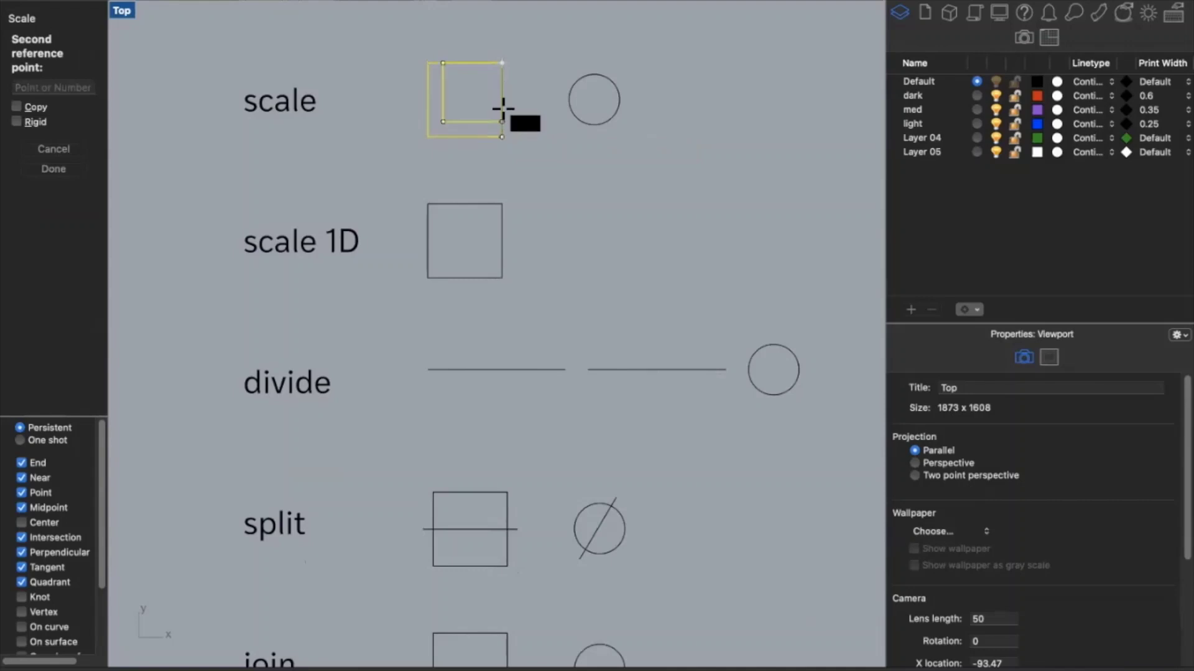
pyautogui.click(502, 99)
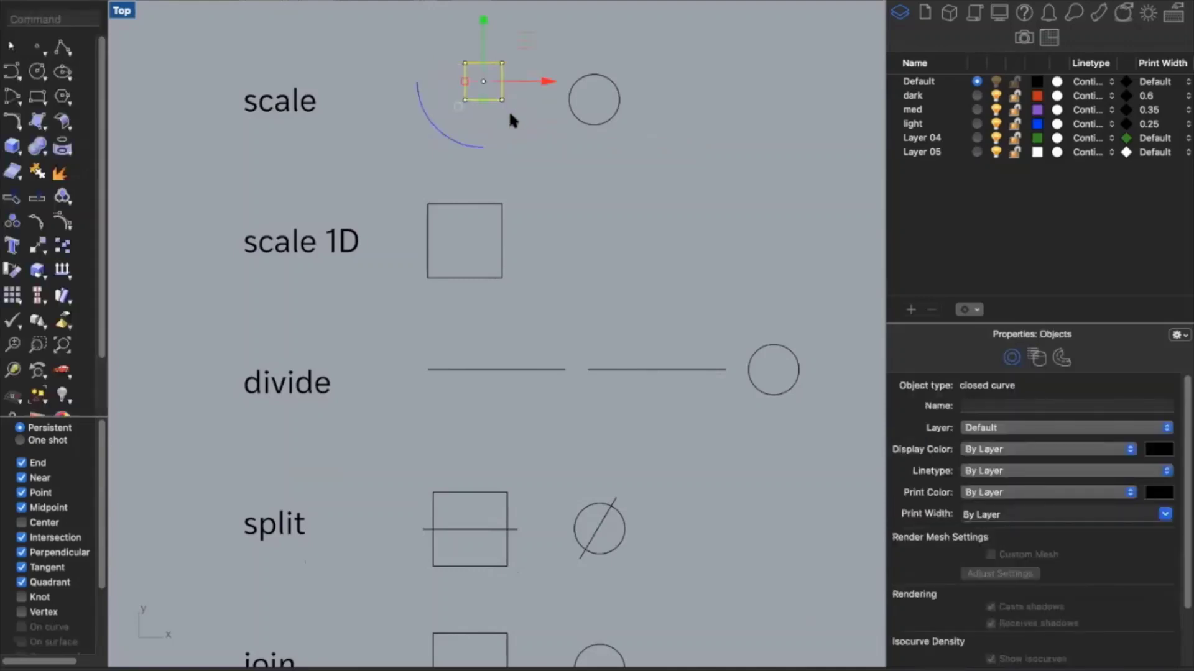
pyautogui.click(511, 116)
# Double the small square back to size with a scale factor of 2
pyautogui.scroll(5, 511, 124)
pyautogui.click(511, 138)
pyautogui.write('Scale1D')
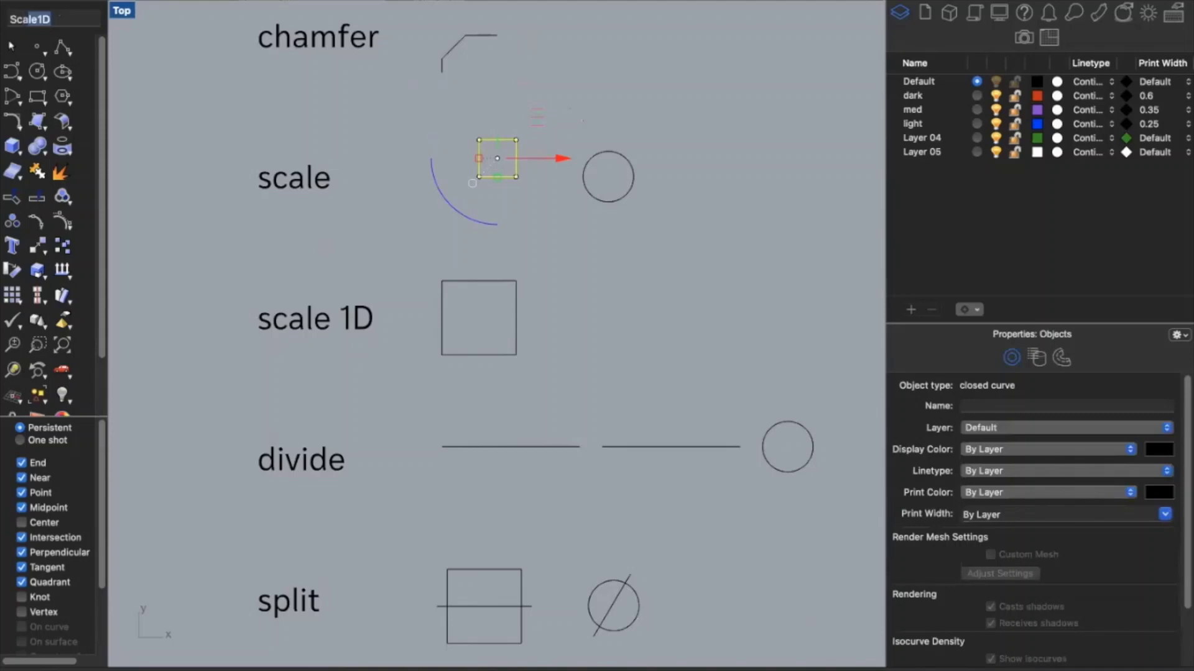
pyautogui.press('Return')
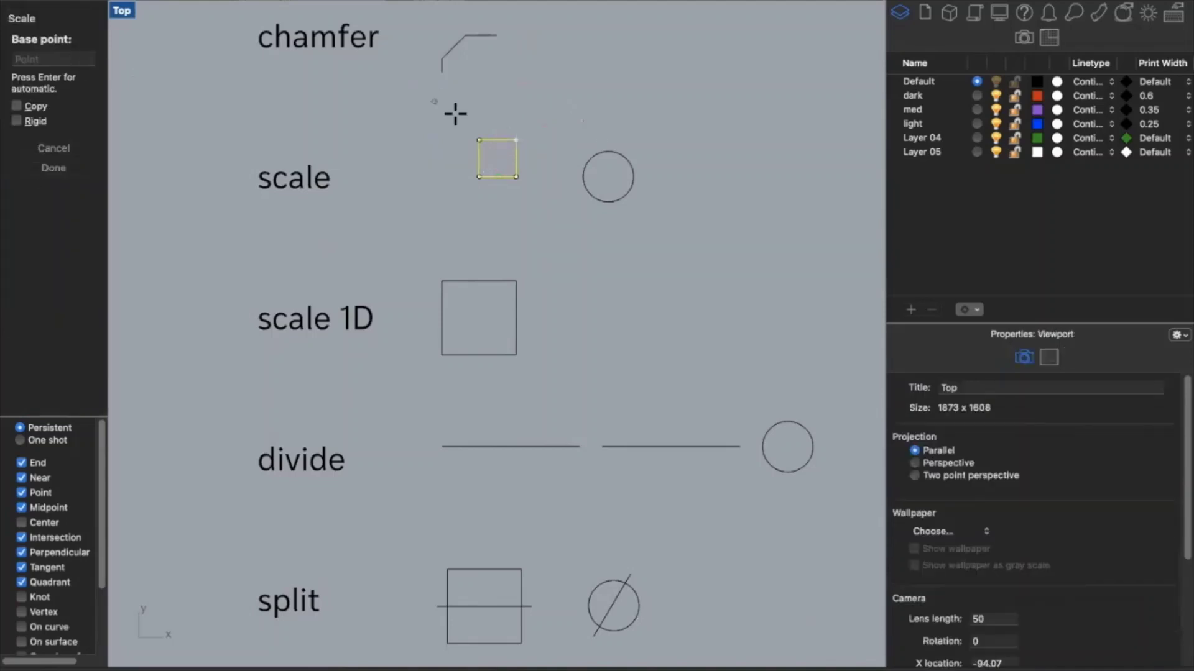
pyautogui.click(516, 139)
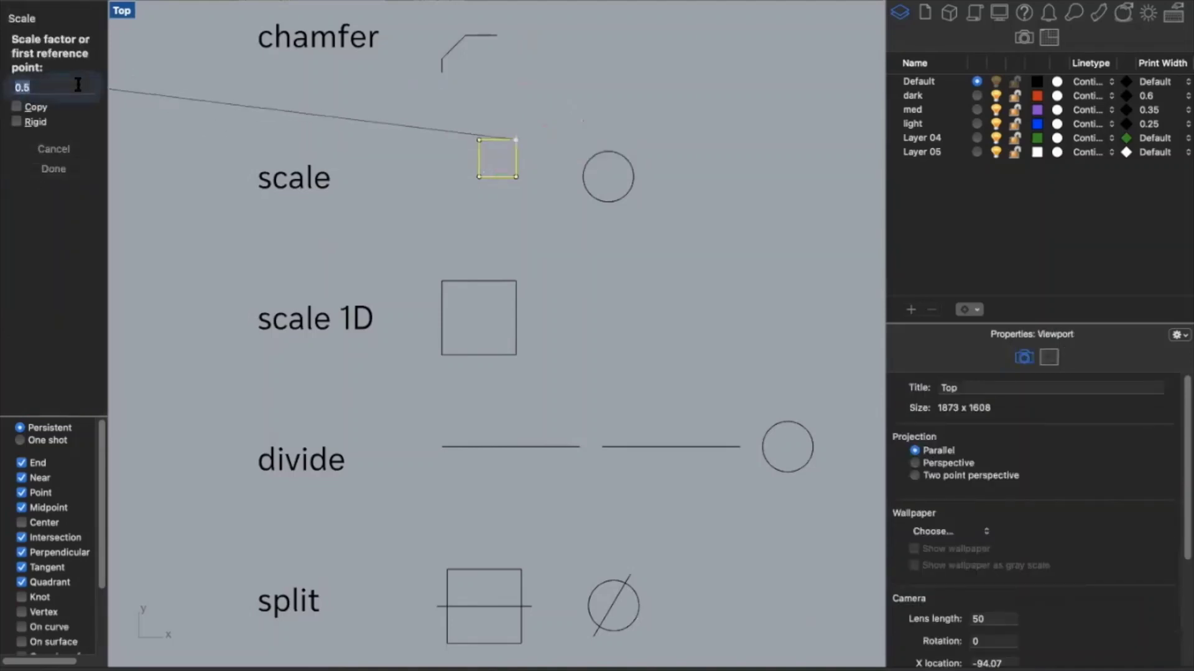
pyautogui.write('2')
pyautogui.press('Return')
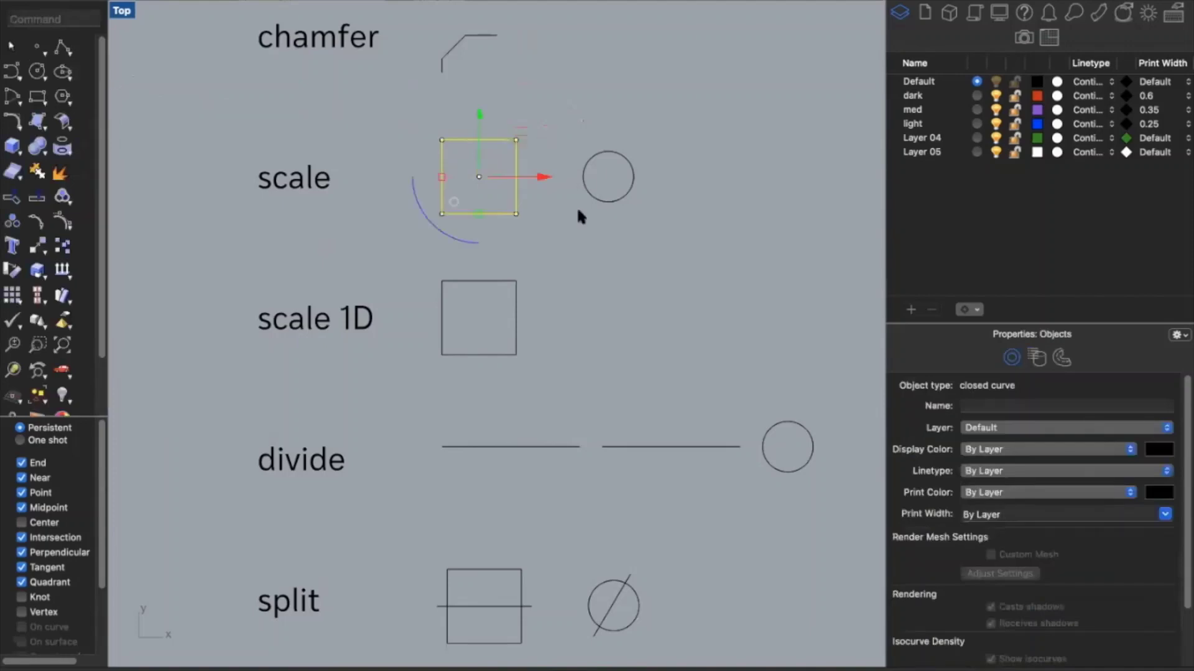
pyautogui.press('Escape')
# Shrink the circle, then enlarge it about fourfold around its centre
pyautogui.click(602, 198)
pyautogui.press('Return')
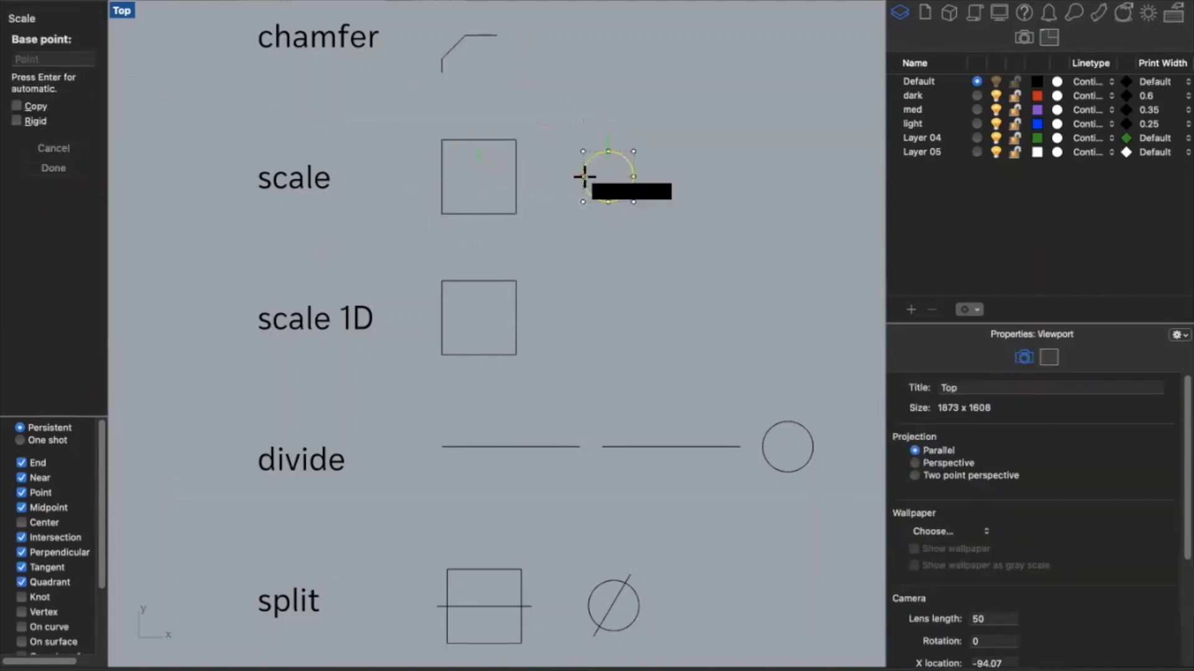
pyautogui.click(584, 176)
pyautogui.click(633, 176)
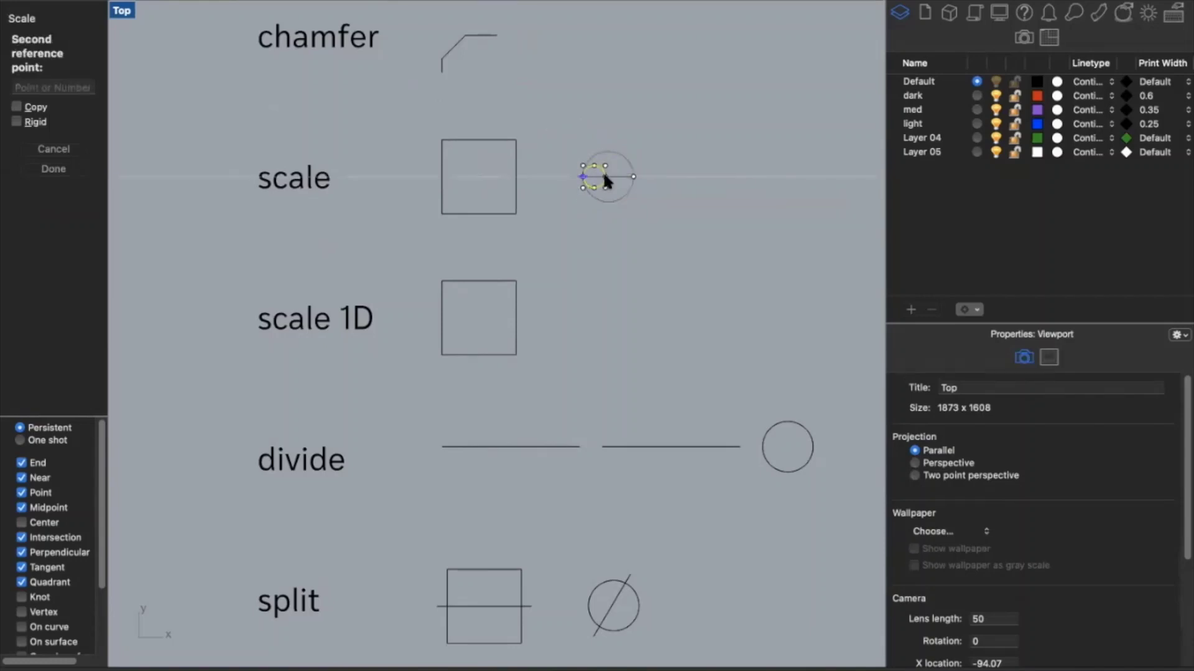
pyautogui.click(604, 177)
pyautogui.press('Return')
pyautogui.click(593, 177)
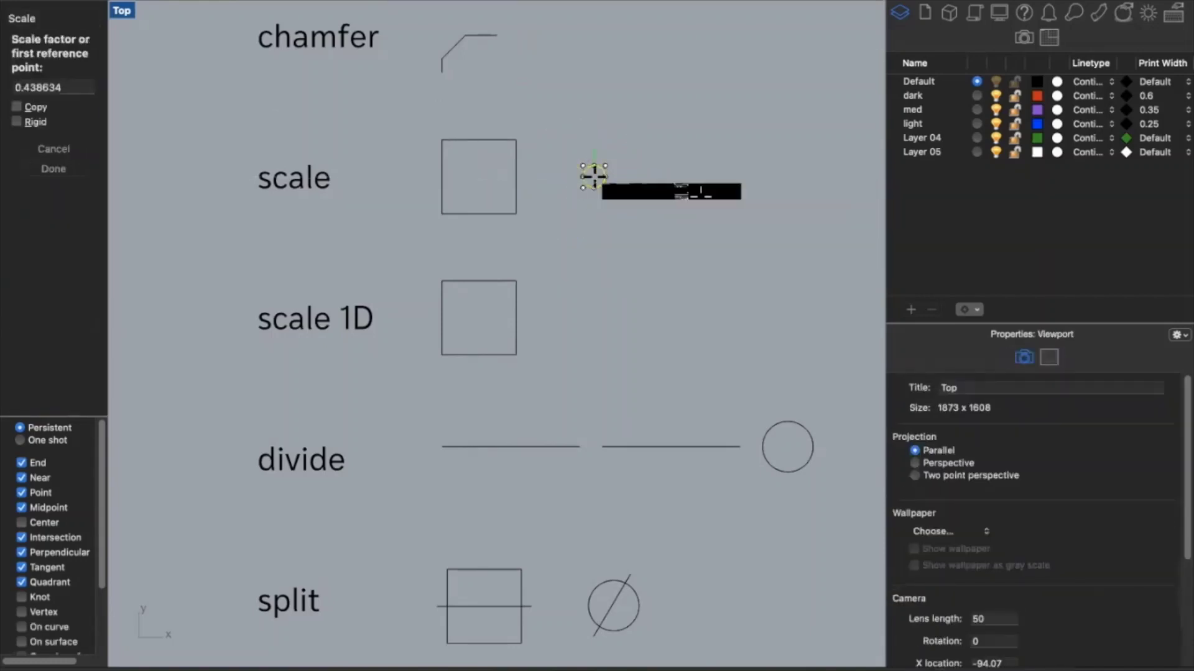
pyautogui.click(604, 177)
pyautogui.click(671, 177)
pyautogui.press('Escape')
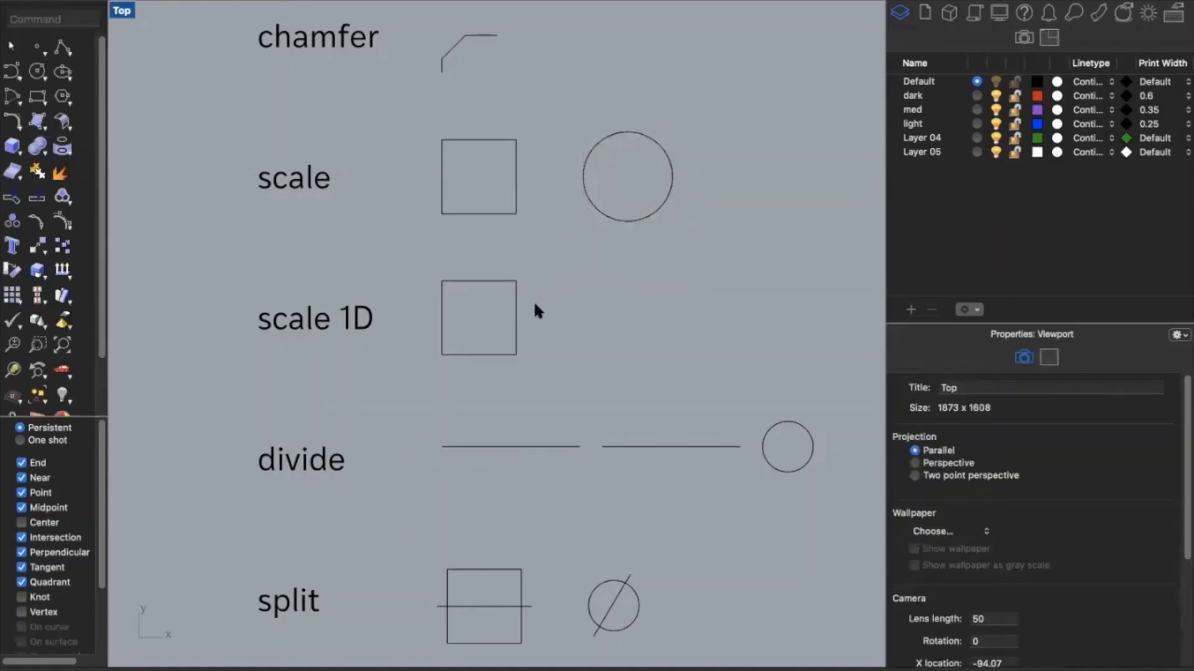
# Stretch the scale 1D square horizontally into a wide rectangle with Scale1D
pyautogui.click(515, 324)
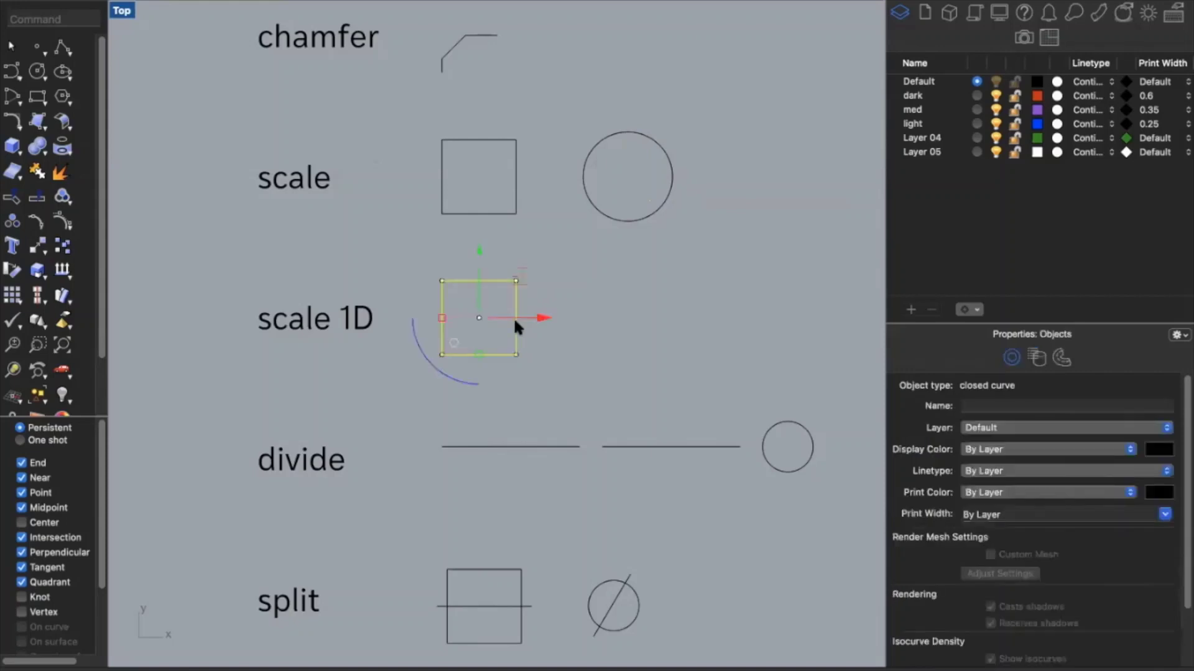
pyautogui.write('Scale1D')
pyautogui.press('Return')
pyautogui.click(442, 355)
pyautogui.click(516, 355)
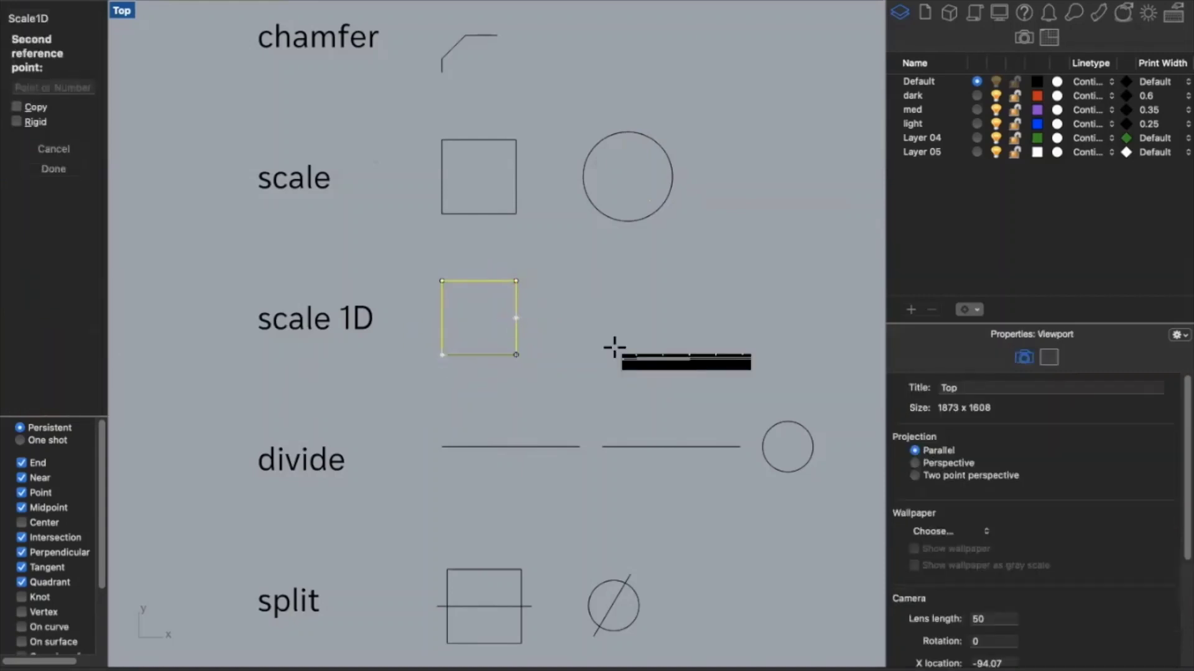
pyautogui.click(681, 341)
pyautogui.click(709, 345)
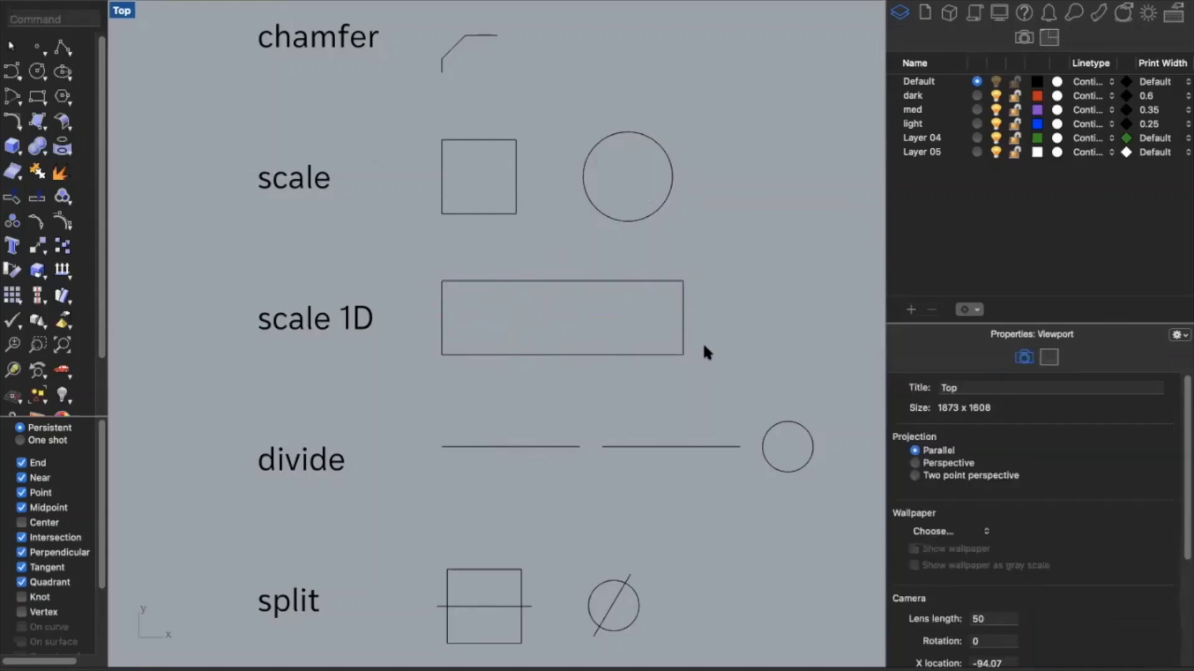
# Scale the rectangle vertically to half its height from the bottom-right corner
pyautogui.click(682, 333)
pyautogui.press('Return')
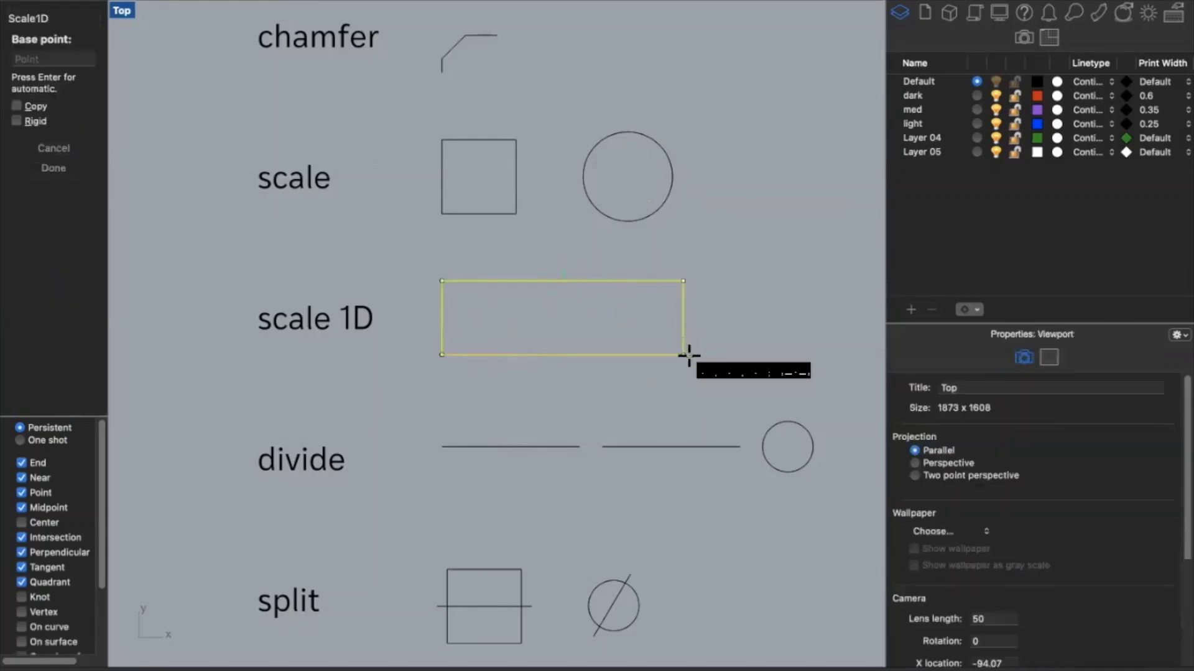
pyautogui.click(684, 355)
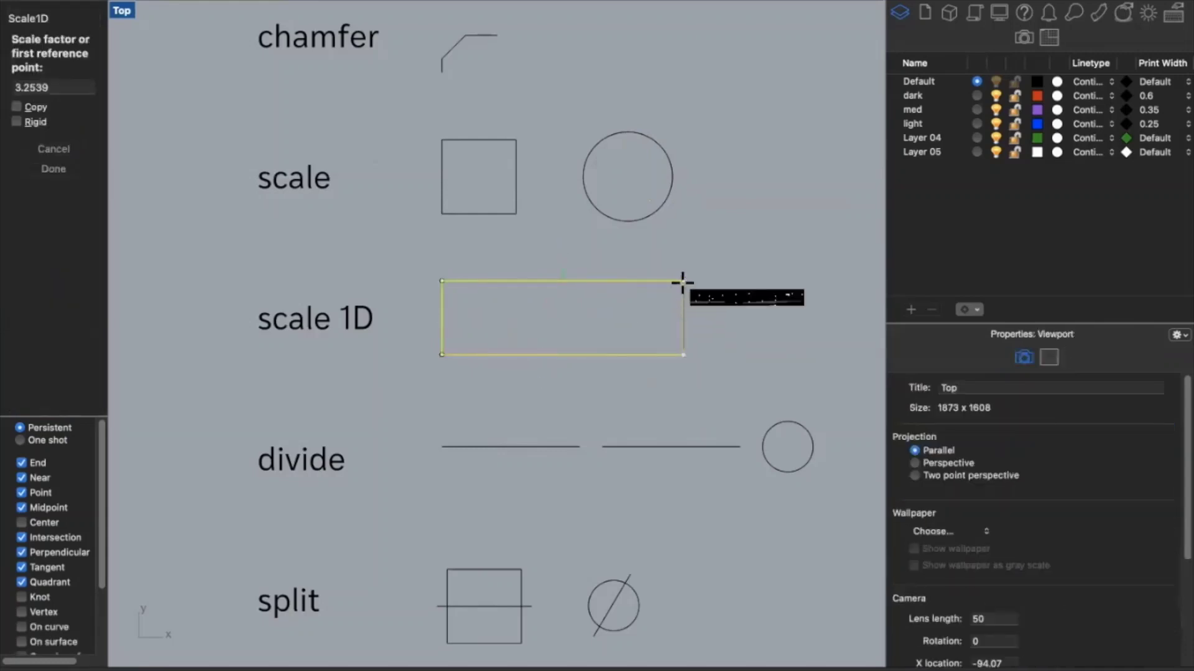
pyautogui.click(683, 281)
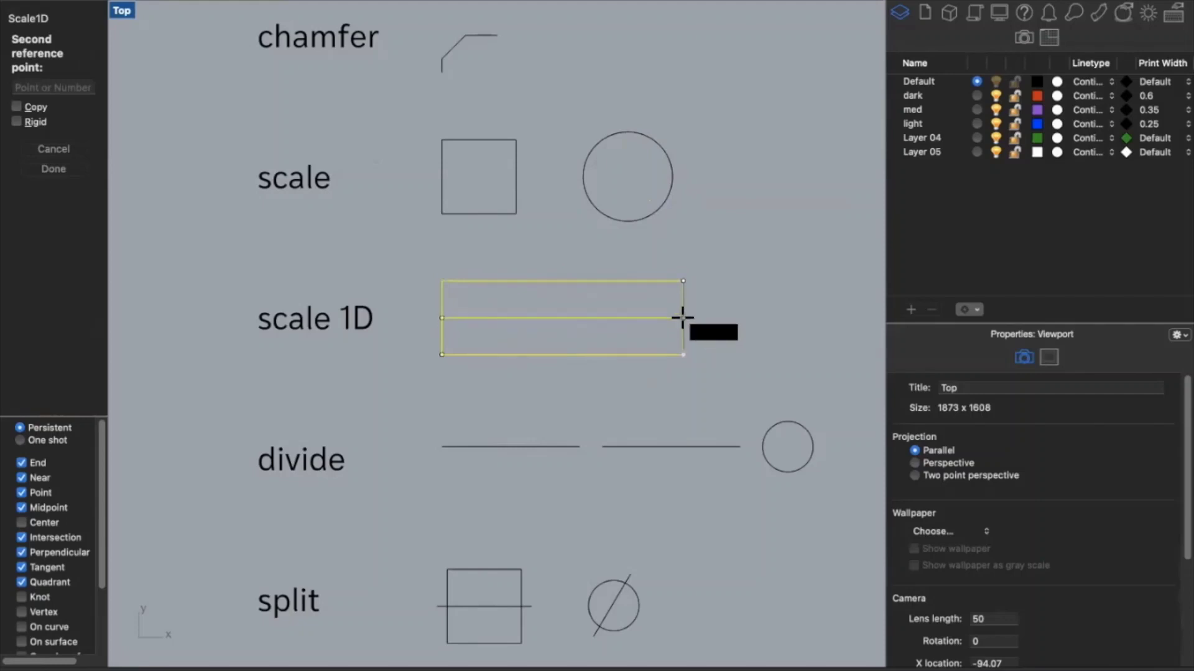
pyautogui.click(682, 317)
pyautogui.click(706, 358)
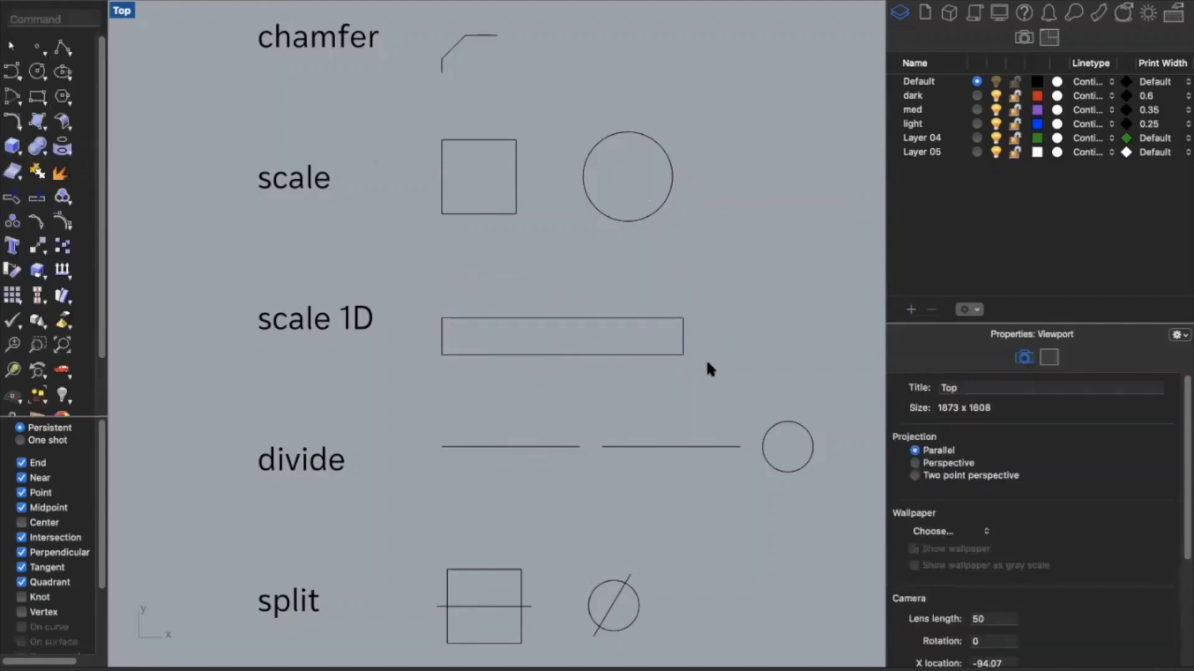
# Divide the left line in the divide row into 5 equal segments
pyautogui.scroll(-8, 700, 353)
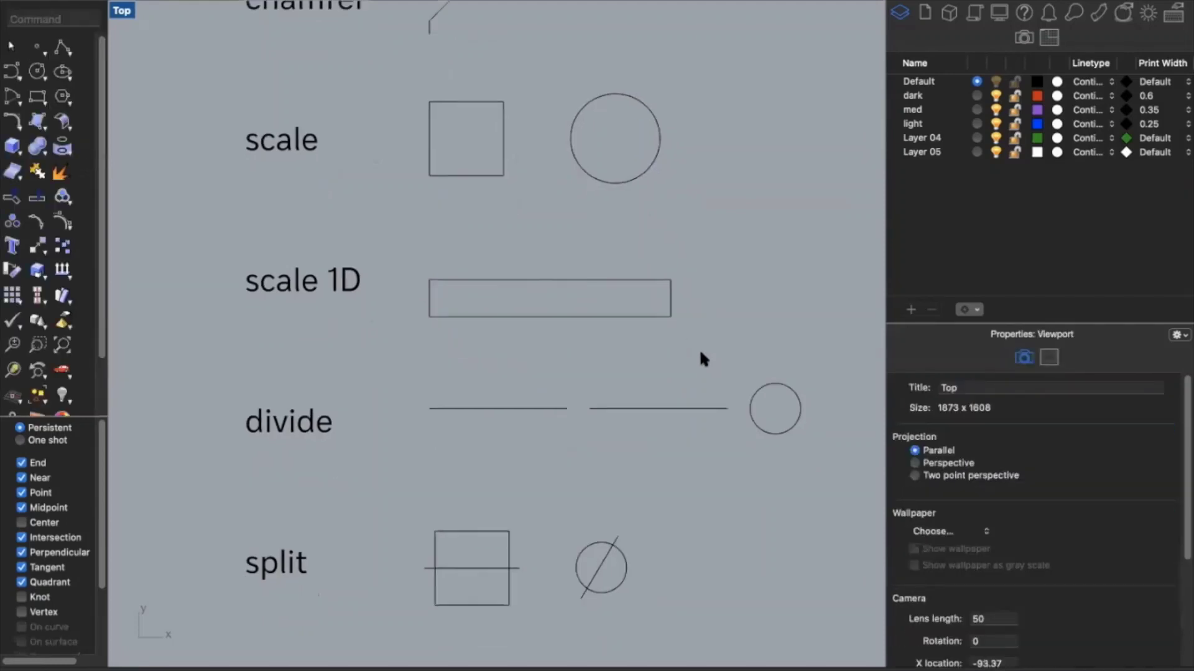
pyautogui.scroll(-4, 699, 358)
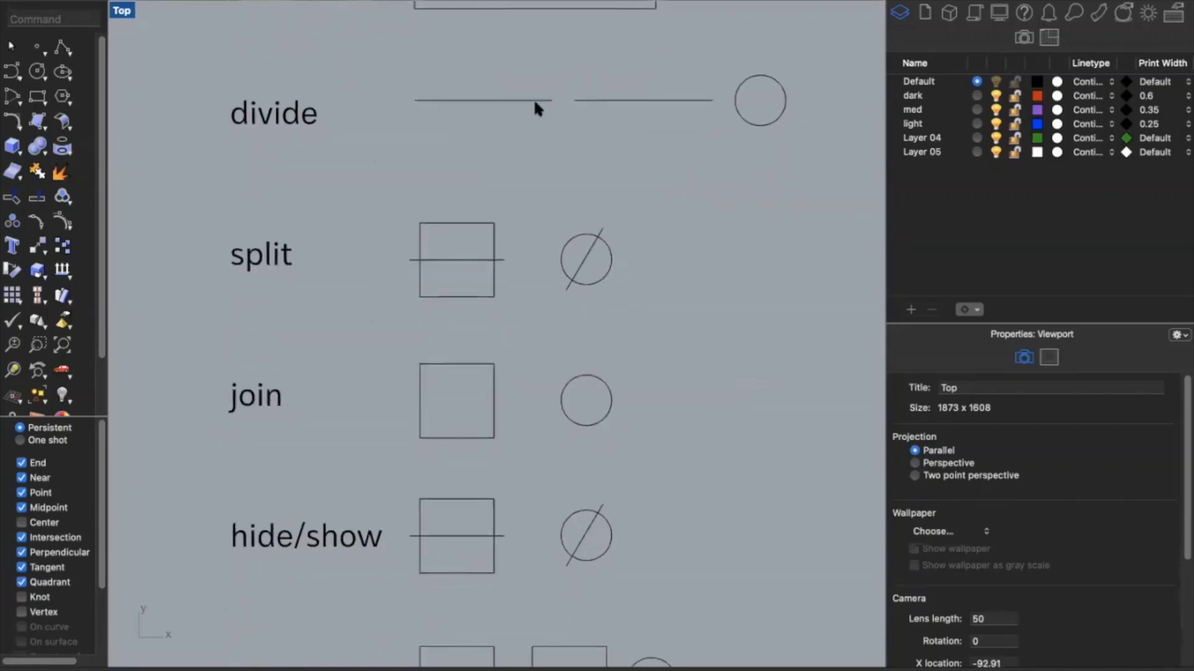
pyautogui.click(534, 99)
pyautogui.click(546, 158)
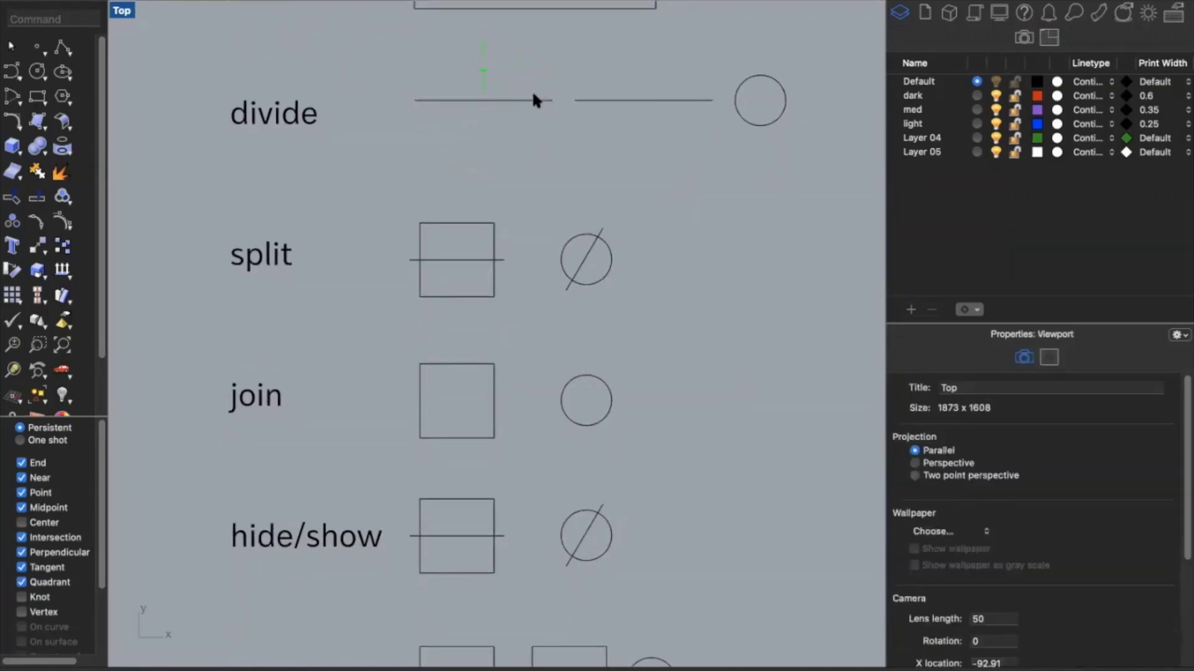
pyautogui.click(534, 97)
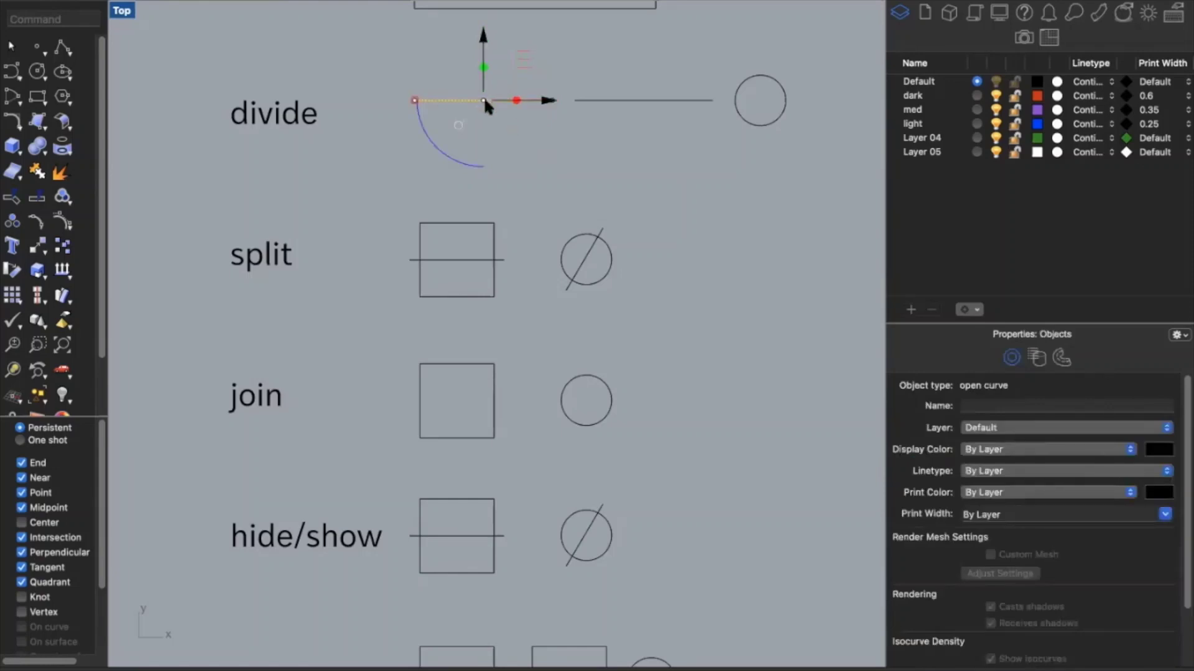
pyautogui.click(538, 107)
pyautogui.write('Divide')
pyautogui.press('Return')
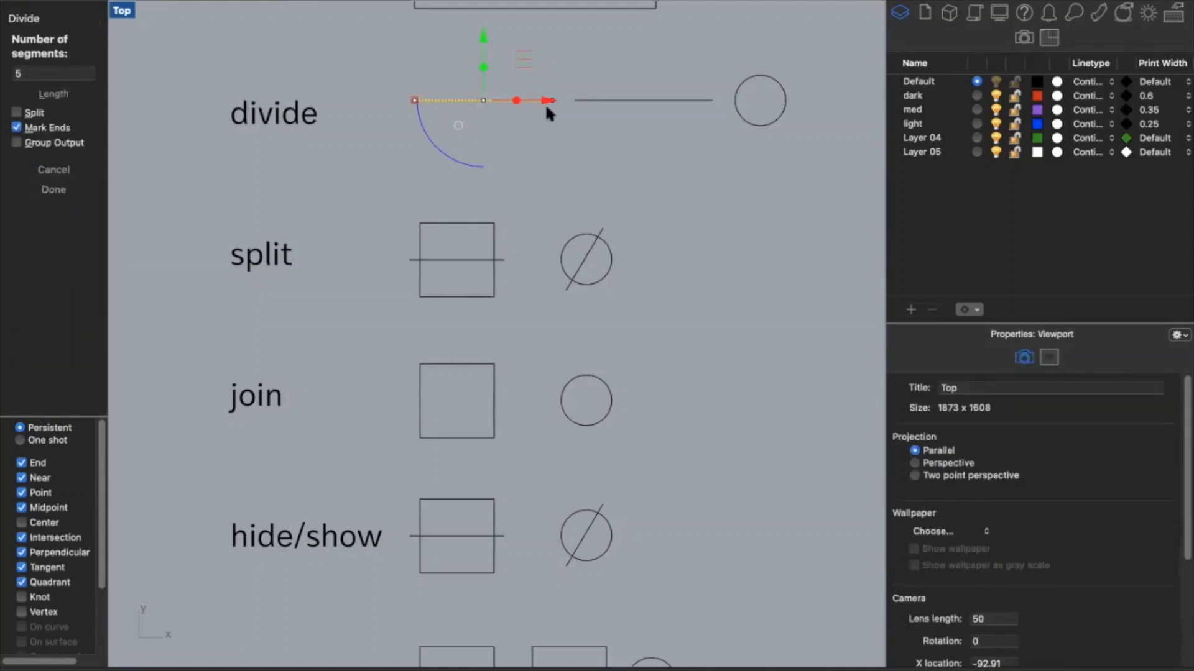
pyautogui.press('Return')
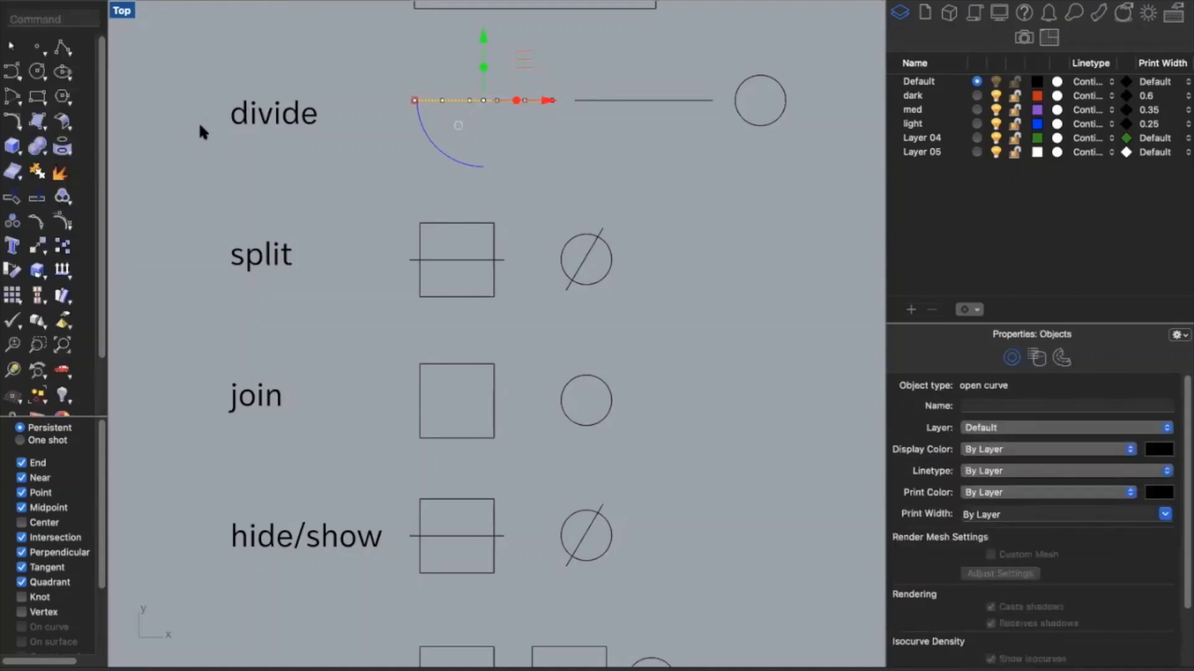
# Check one of the division points, then select the second divide line
pyautogui.click(413, 146)
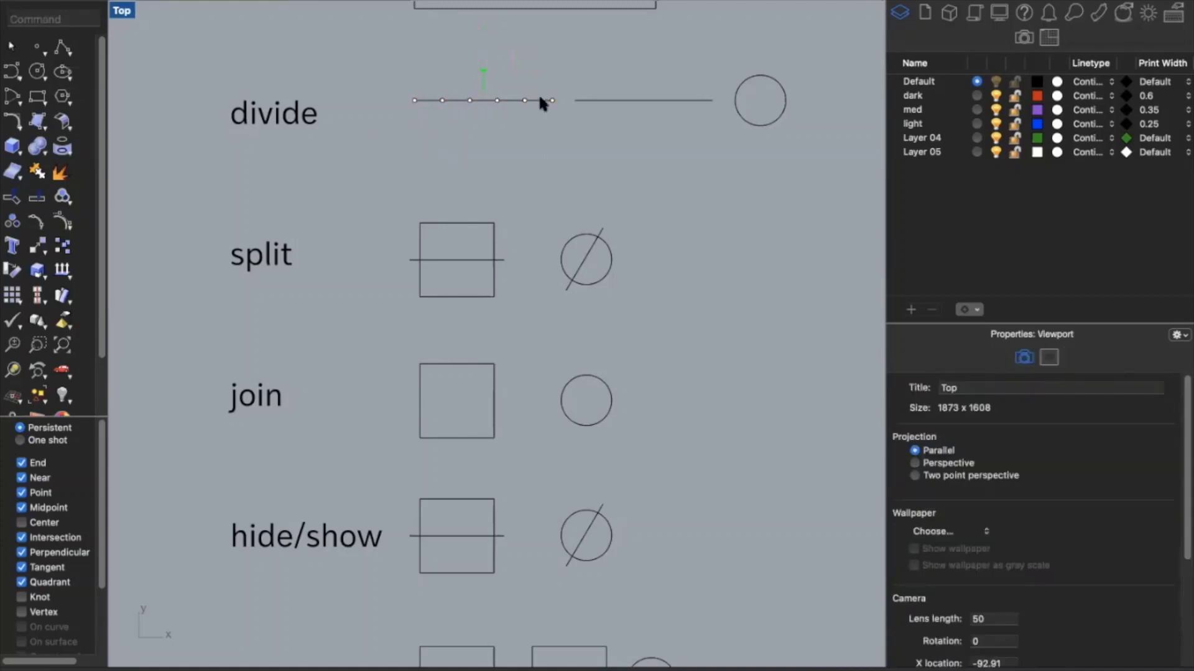
pyautogui.click(441, 98)
pyautogui.click(551, 137)
pyautogui.scroll(4, 652, 107)
pyautogui.click(634, 188)
# Divide the second line by length into 1" segments
pyautogui.write('divide')
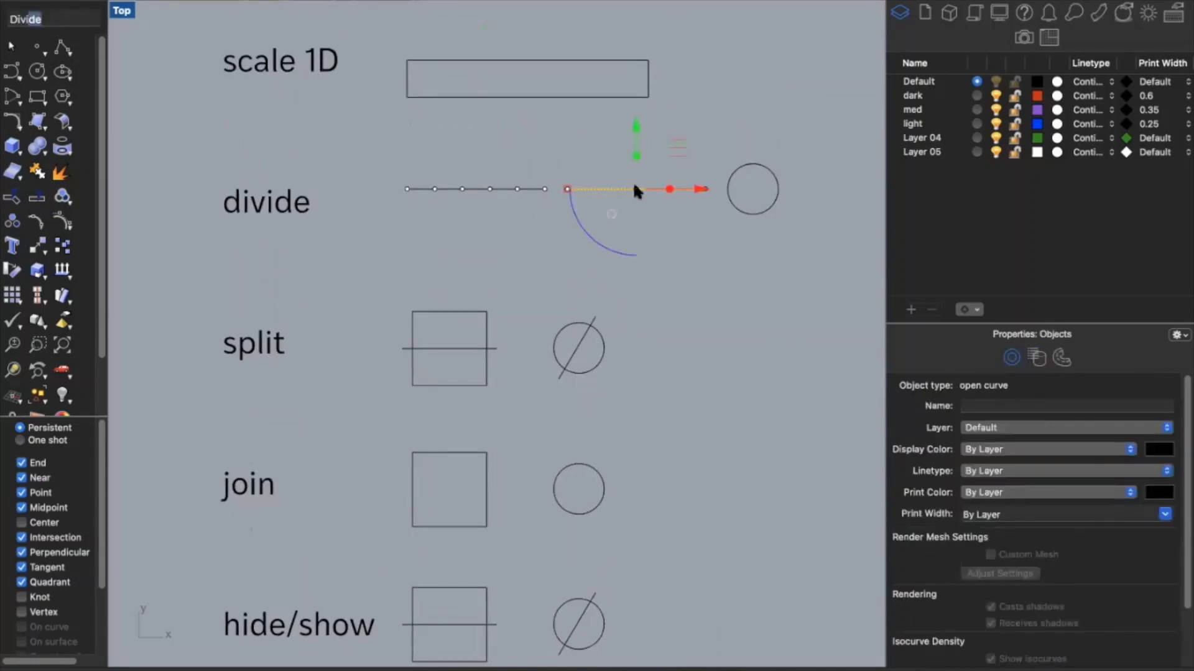
pyautogui.press('Return')
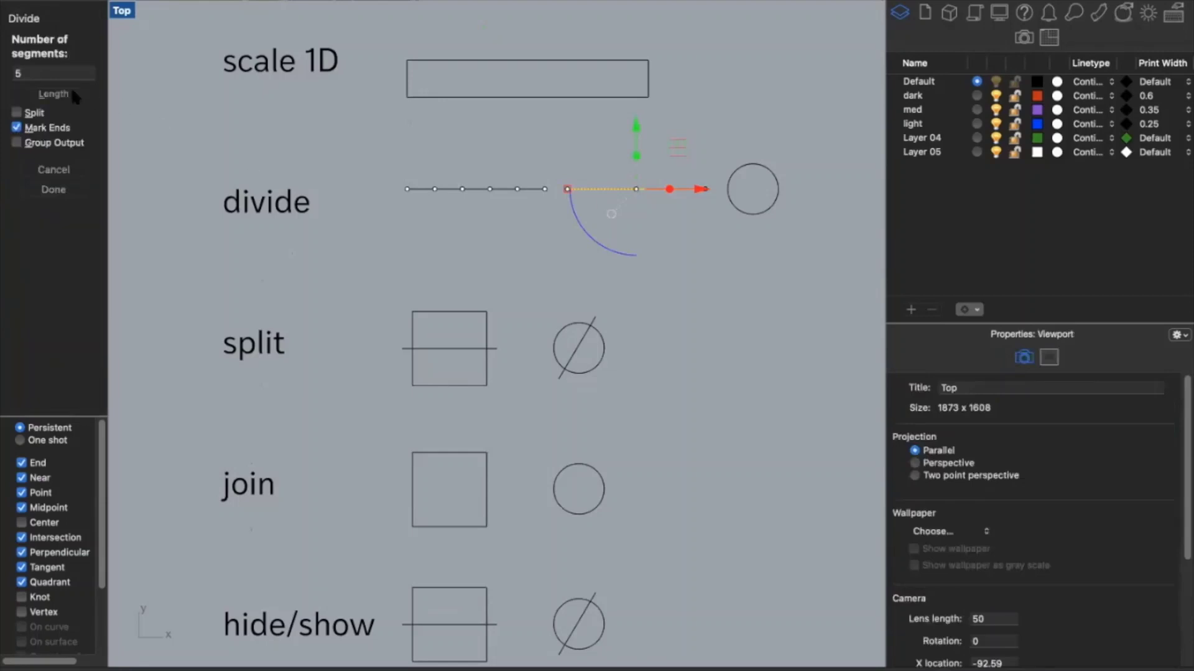
pyautogui.click(55, 94)
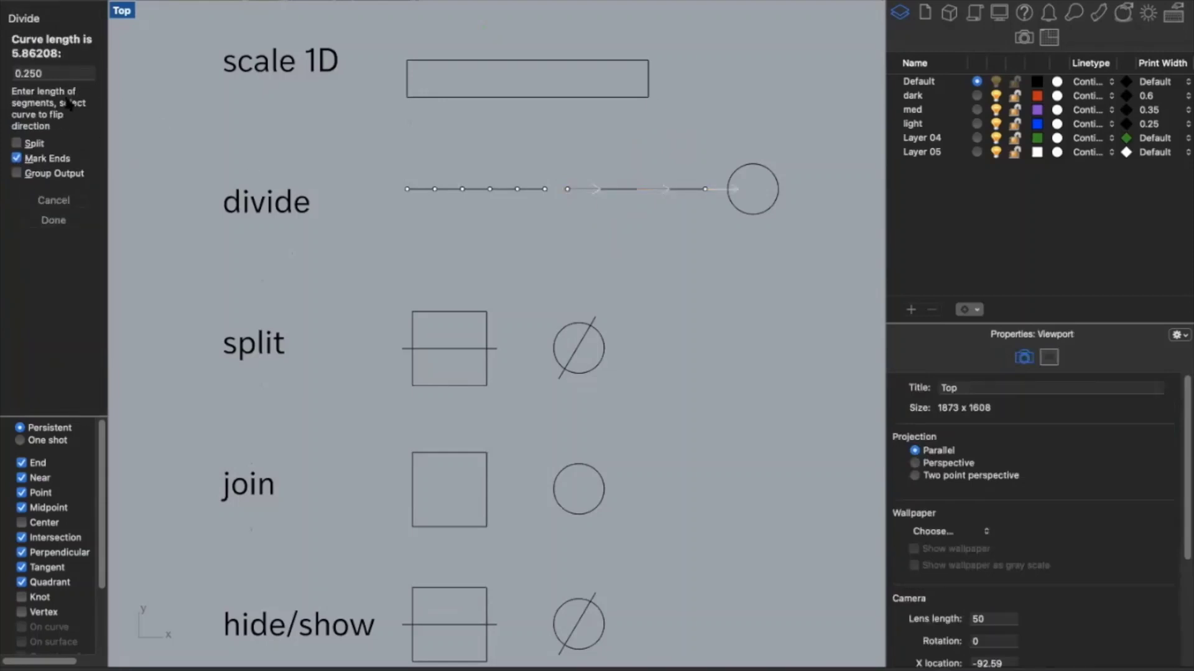
pyautogui.click(55, 72)
pyautogui.press('BackSpace')
pyautogui.write('1"')
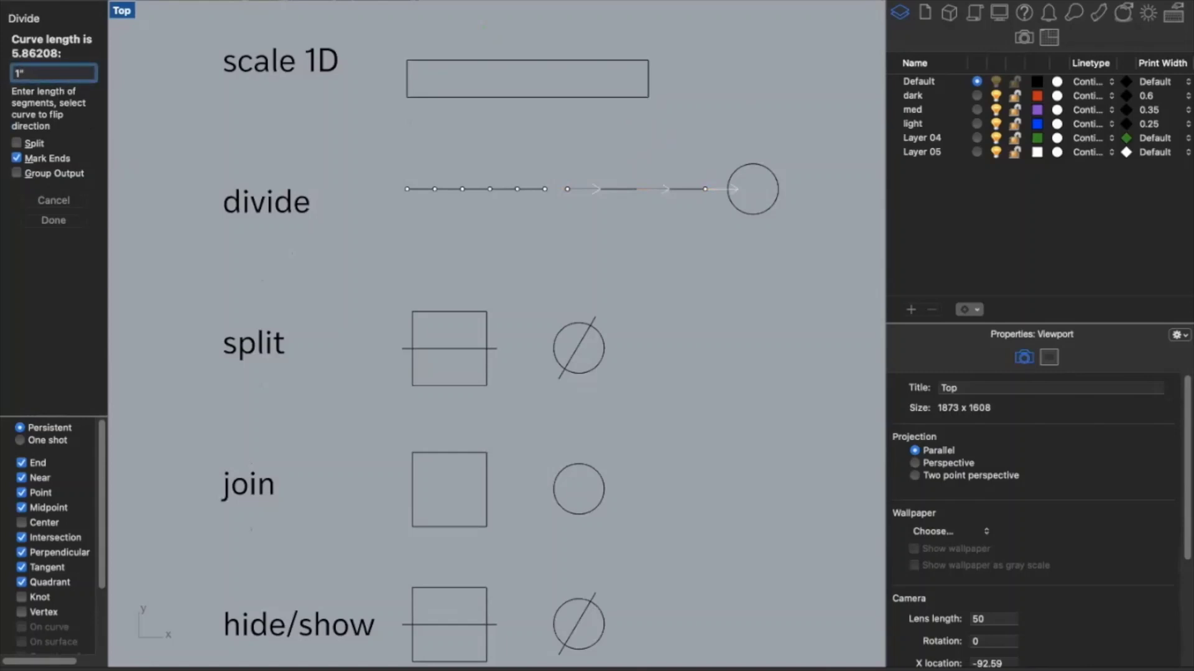
pyautogui.press('Return')
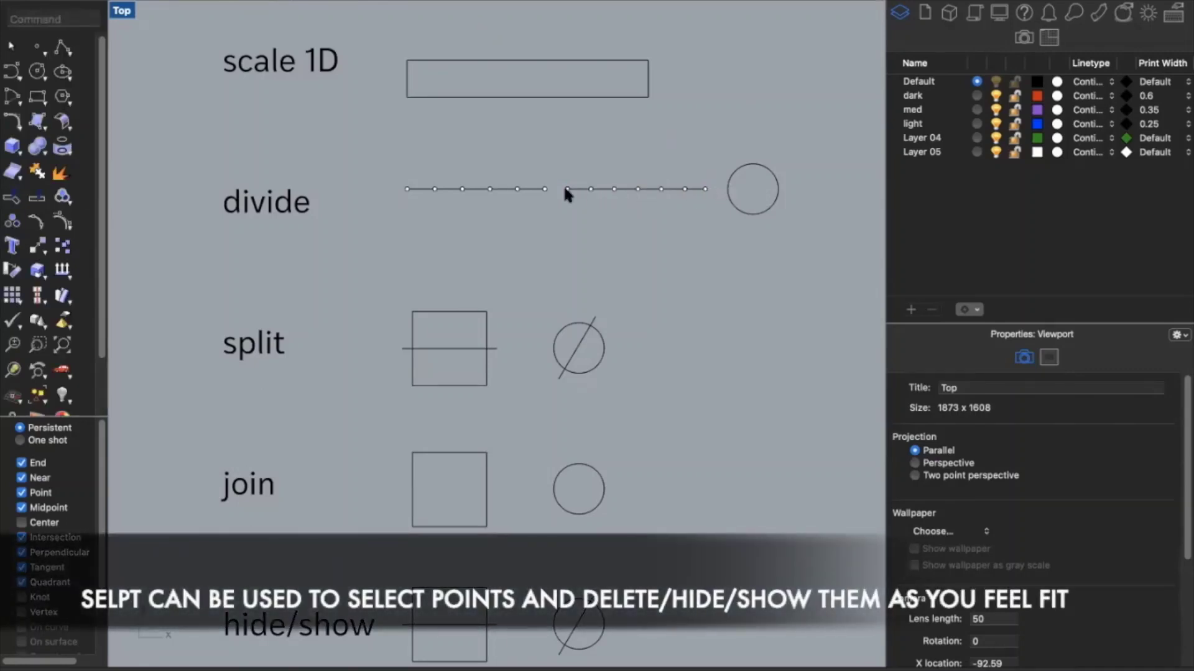
# Divide the circle into 5 equal segments, keeping its default seam
pyautogui.click(729, 185)
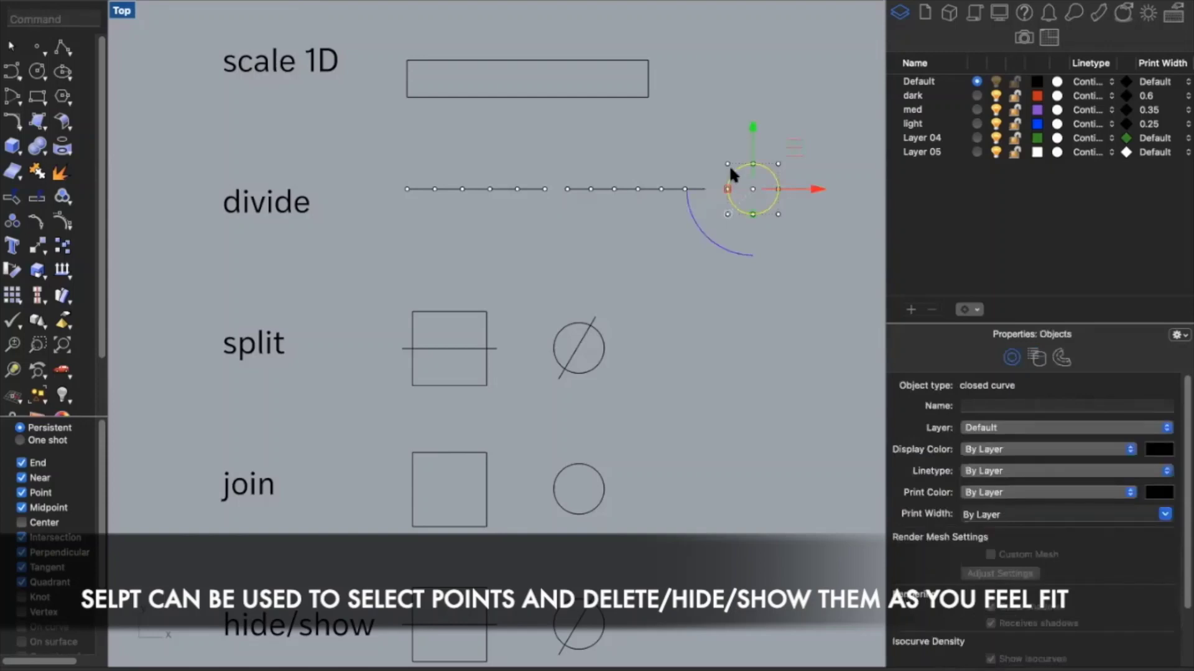
pyautogui.write('Divide')
pyautogui.press('Return')
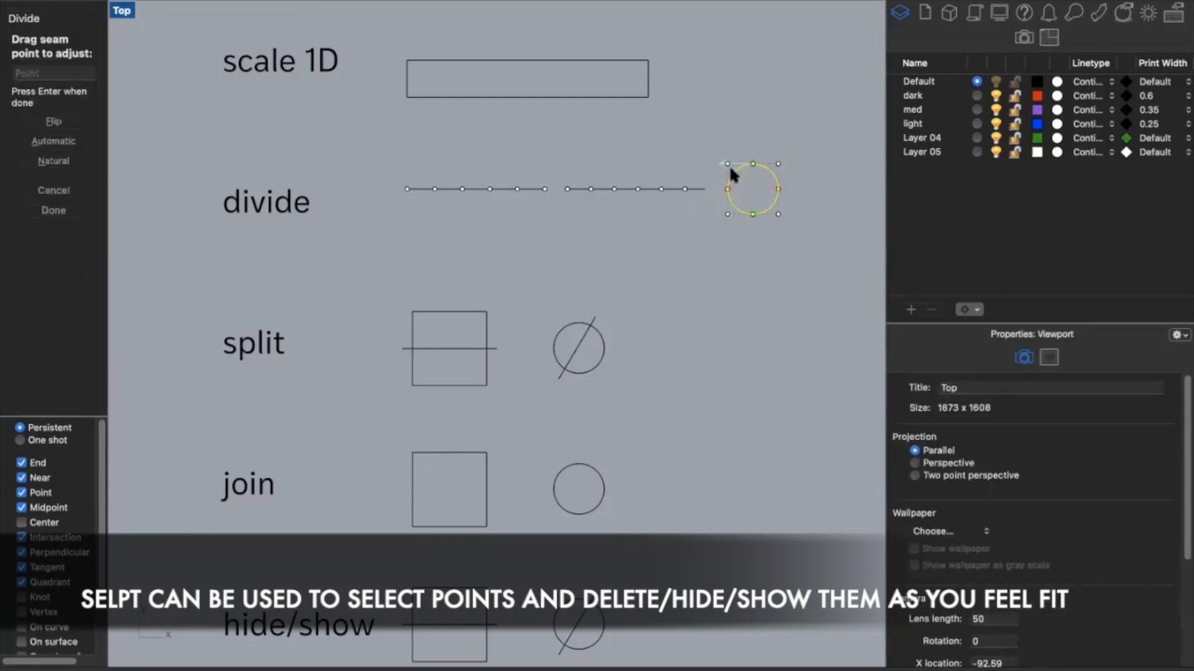
pyautogui.press('Return')
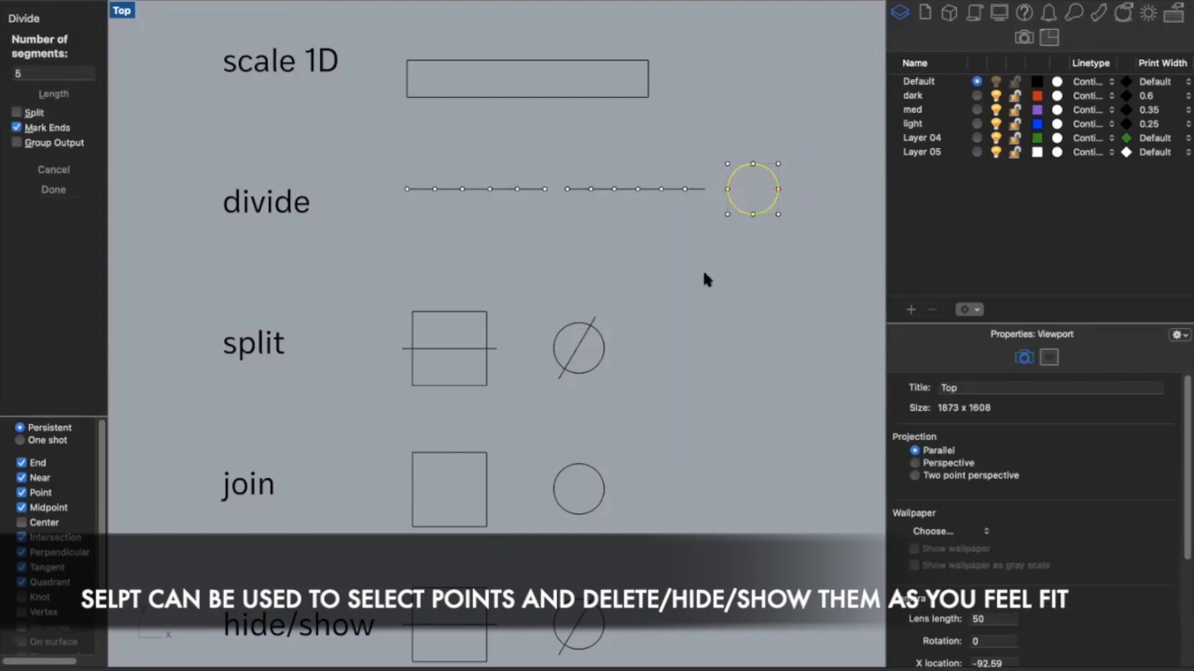
pyautogui.press('Return')
pyautogui.click(707, 327)
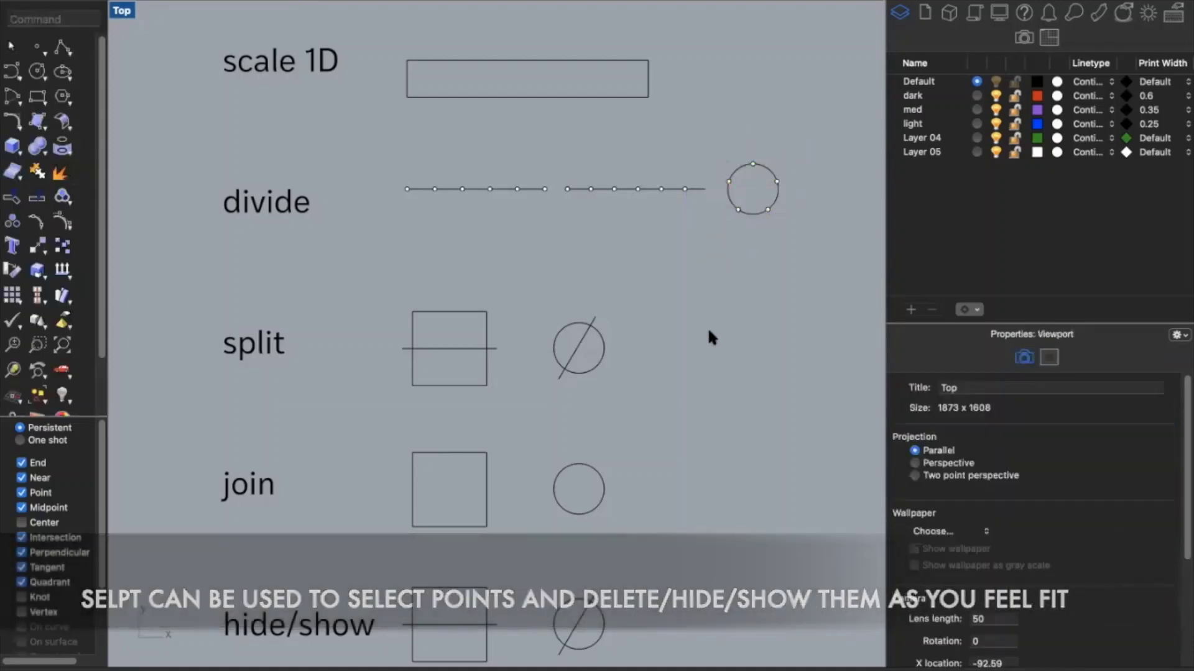
# Split the rectangle in the split row using its horizontal line as cutter
pyautogui.scroll(-5, 707, 327)
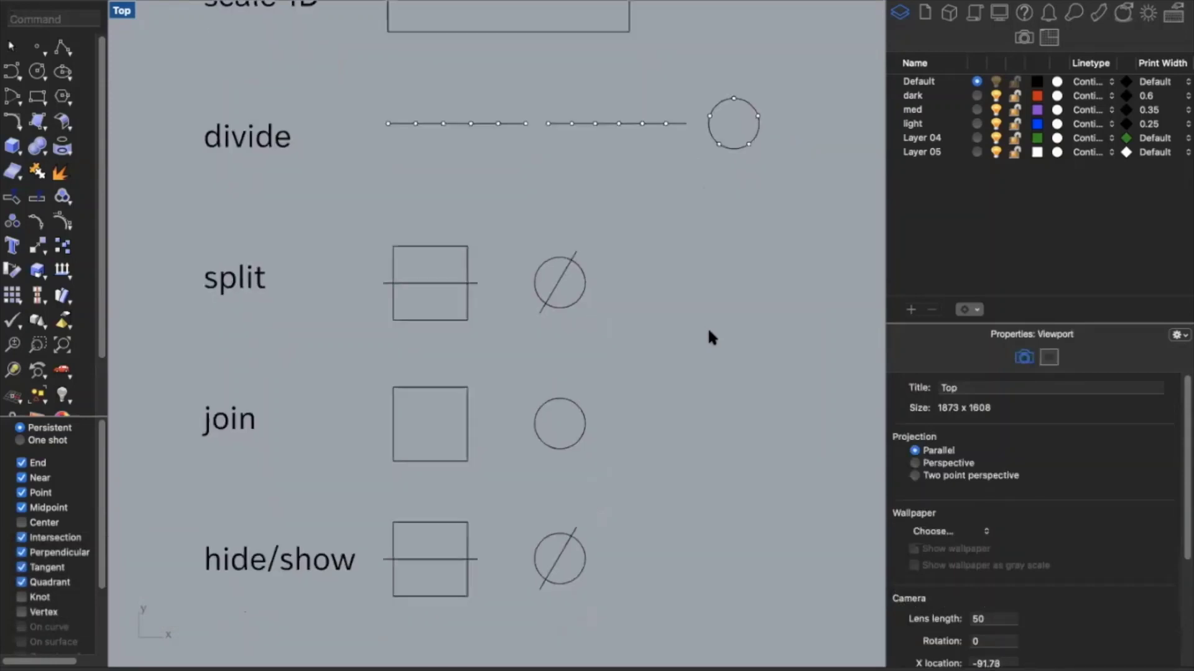
pyautogui.scroll(-1, 708, 331)
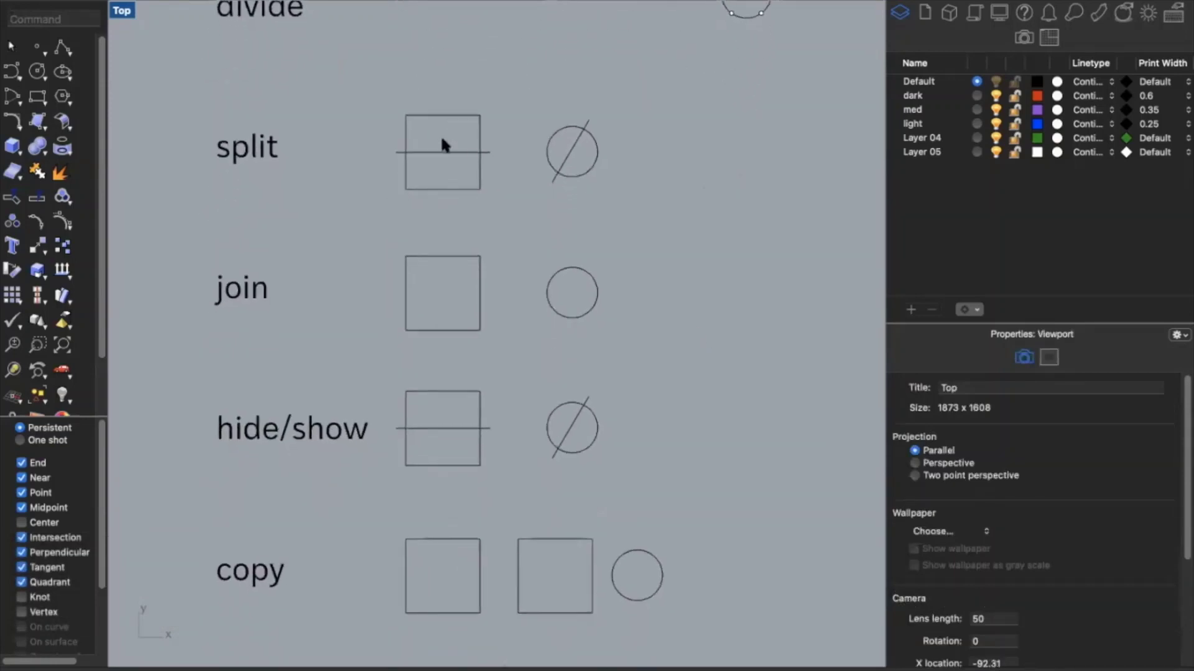
pyautogui.click(450, 116)
pyautogui.click(496, 166)
pyautogui.click(465, 151)
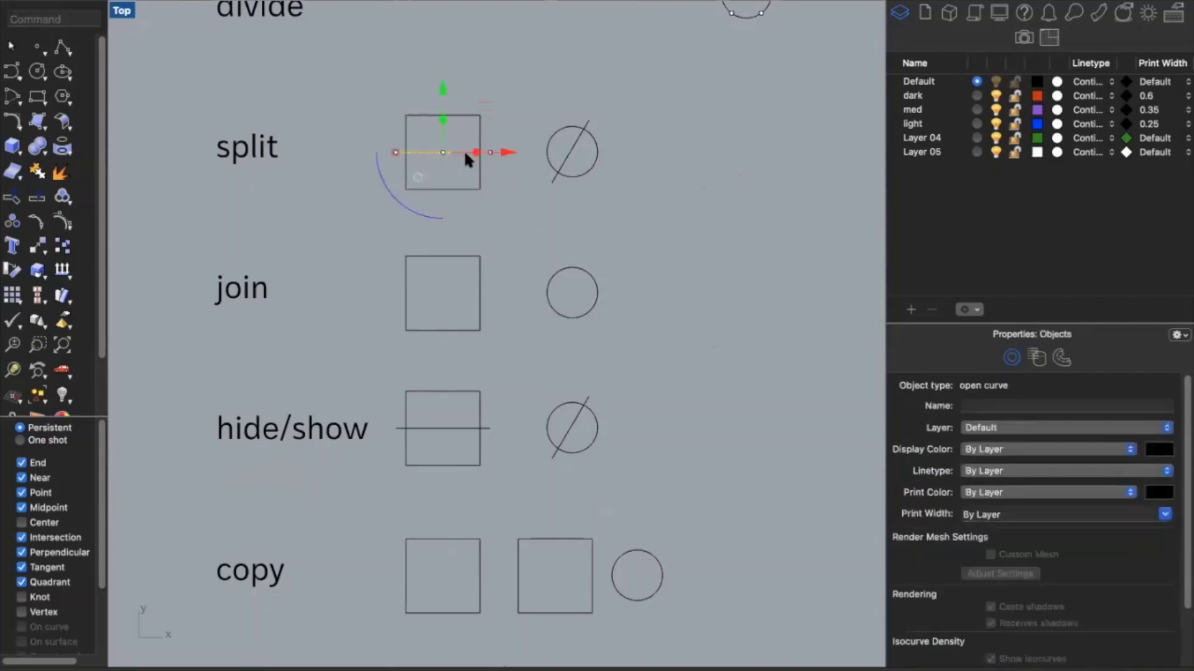
pyautogui.click(527, 203)
pyautogui.write('split')
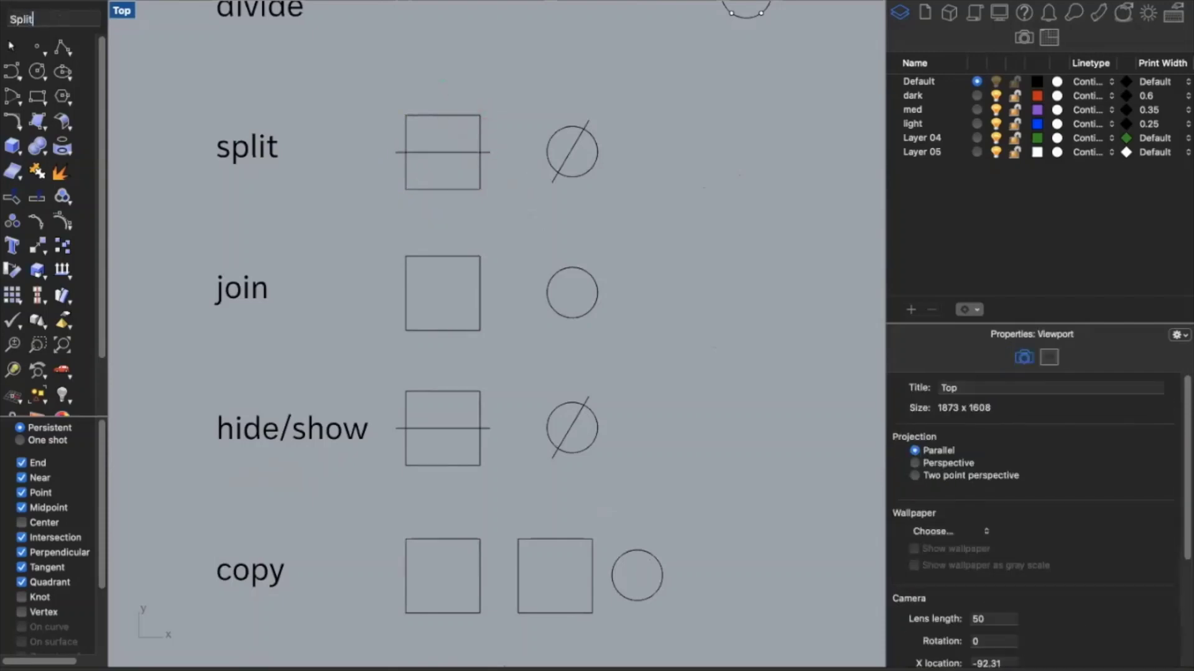
pyautogui.press('Return')
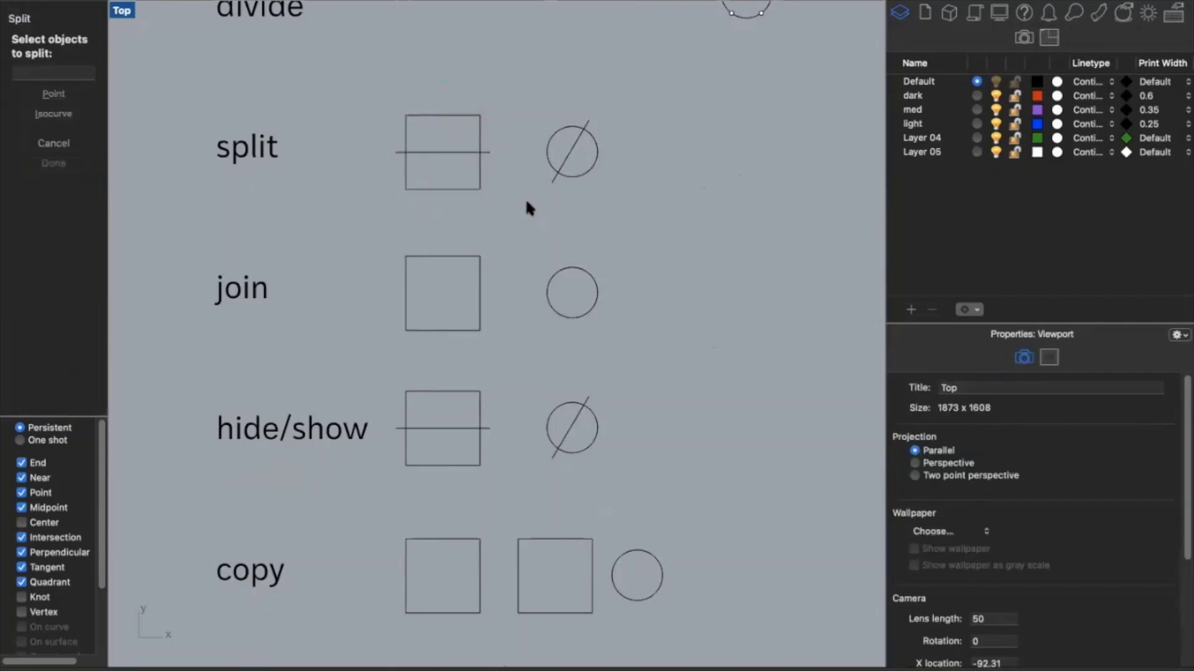
pyautogui.click(467, 190)
pyautogui.press('Return')
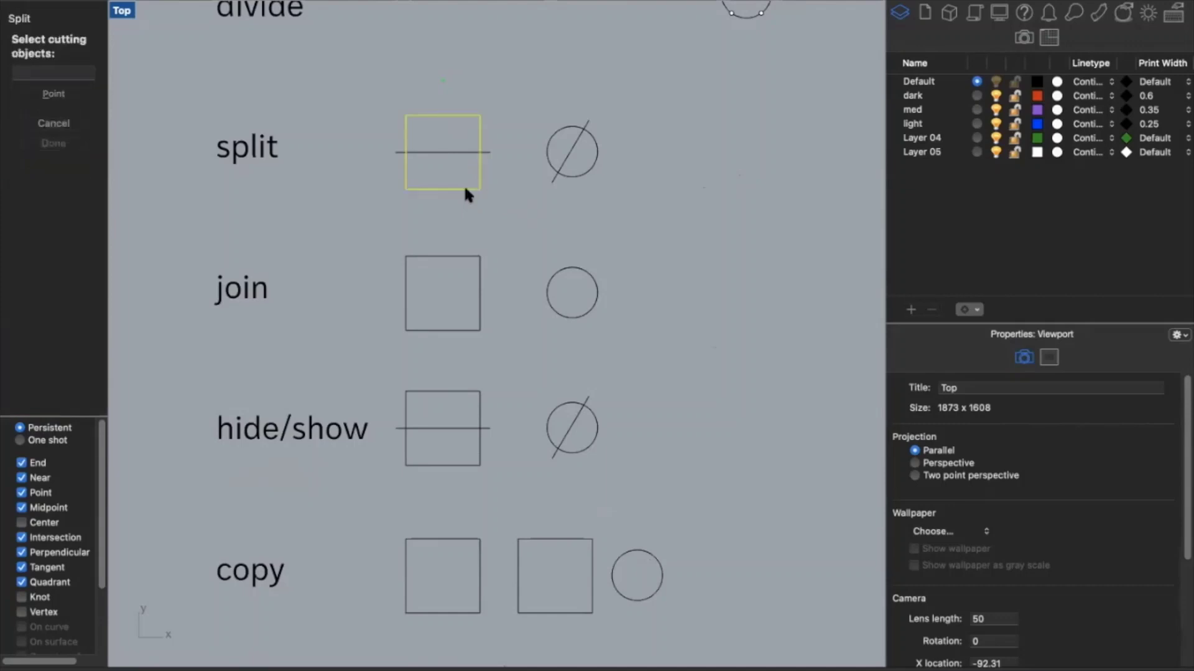
pyautogui.click(464, 152)
pyautogui.press('Return')
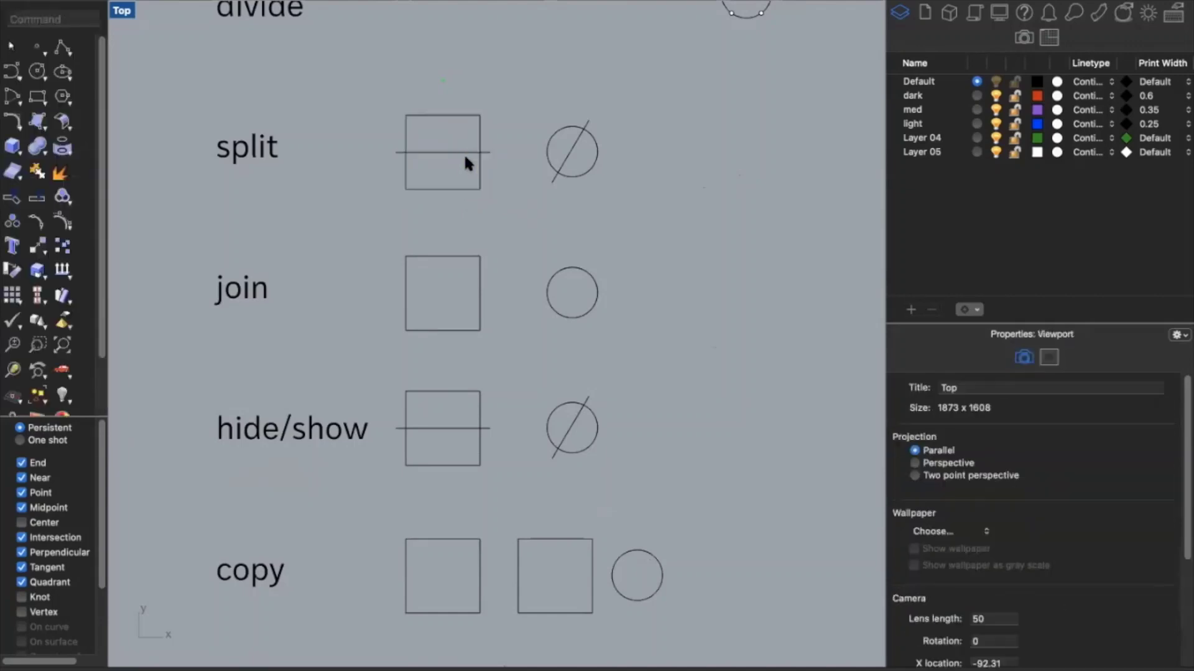
# Select the upper and lower rectangle halves to confirm they are separate
pyautogui.click(478, 174)
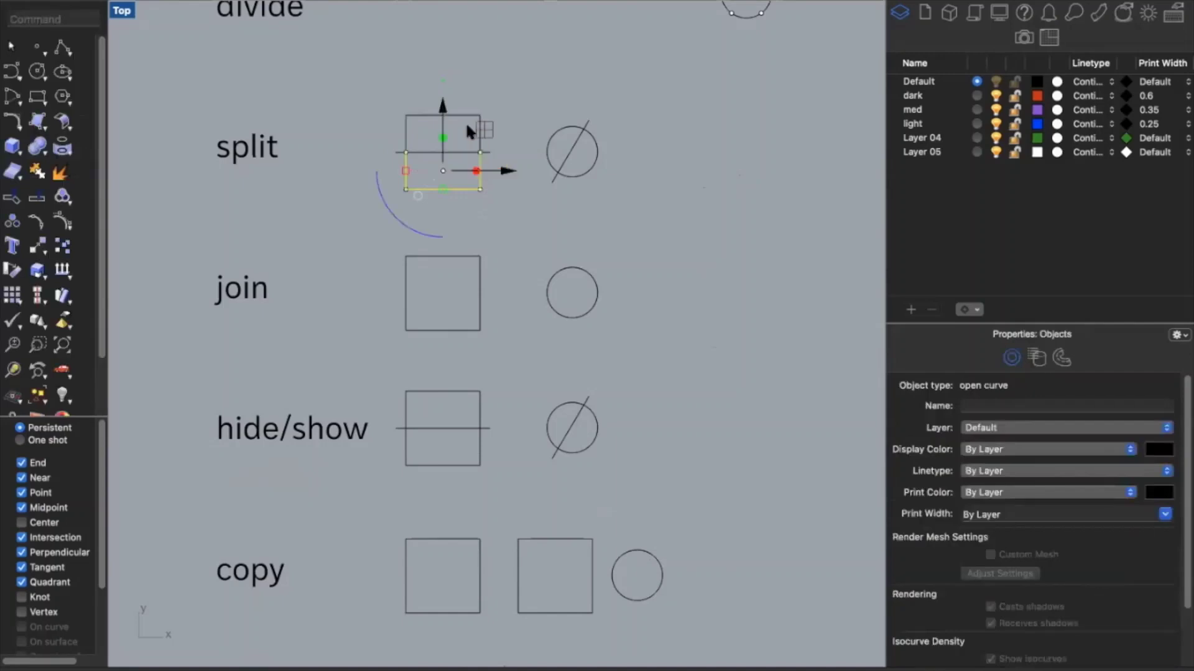
pyautogui.click(465, 116)
pyautogui.click(476, 174)
pyautogui.click(502, 199)
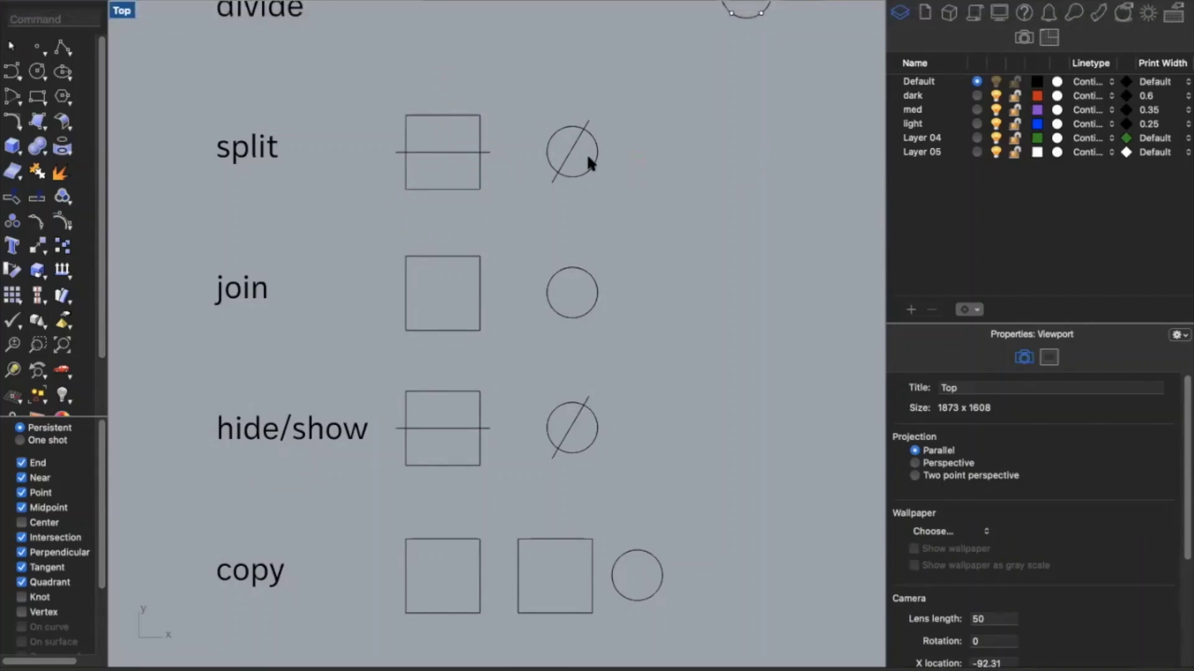
# Split the circle into arcs using the diagonal line as cutter
pyautogui.click(558, 126)
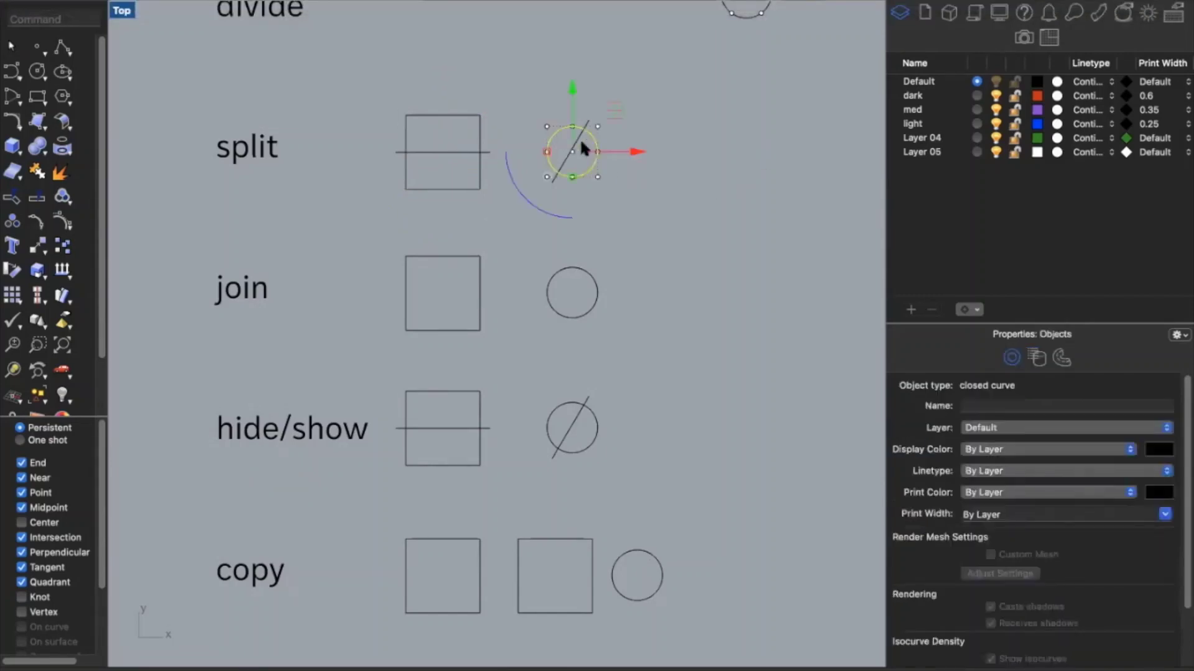
pyautogui.click(624, 196)
pyautogui.click(551, 177)
pyautogui.click(618, 212)
pyautogui.write('Split')
pyautogui.press('Return')
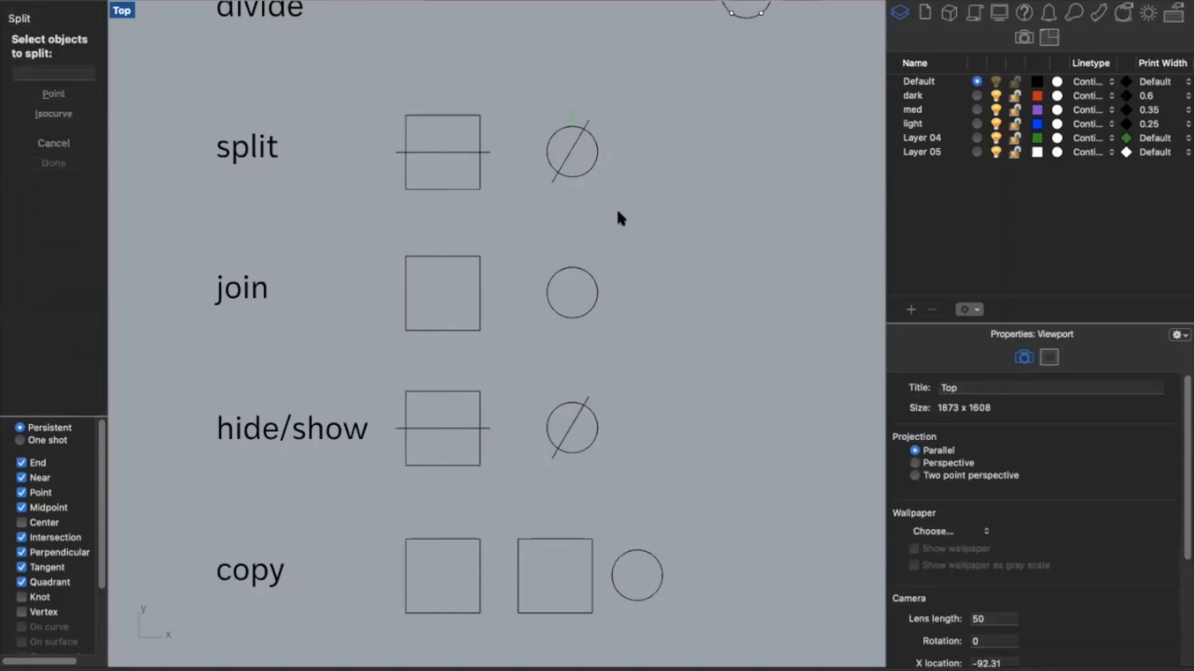
pyautogui.click(586, 169)
pyautogui.press('Return')
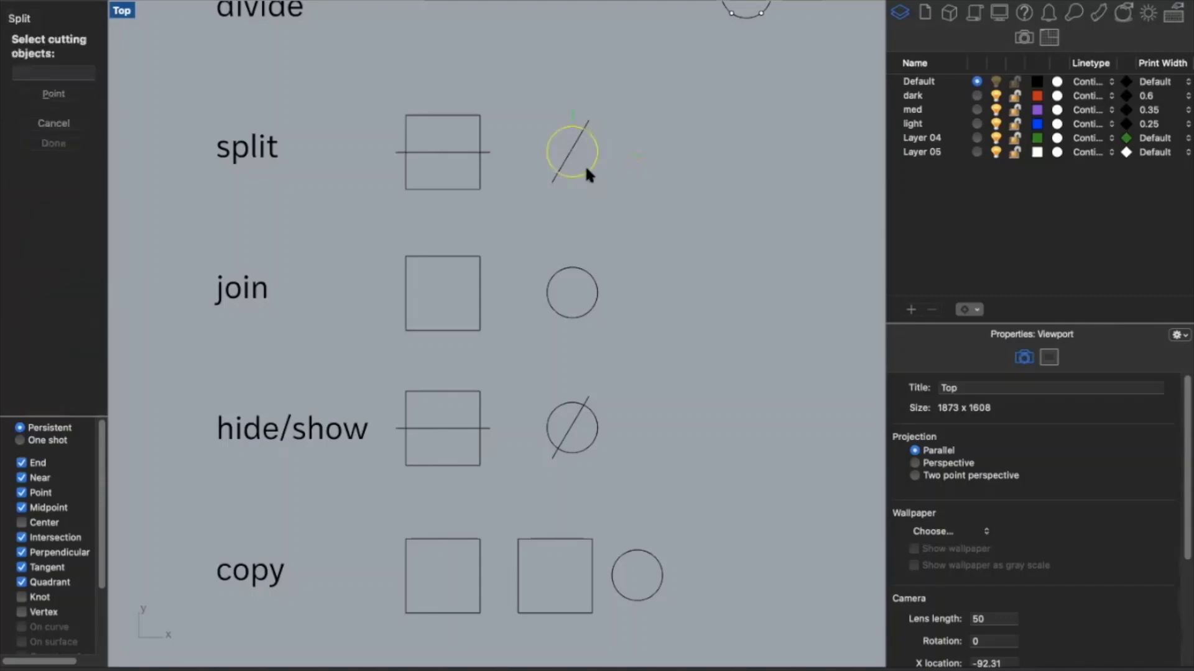
pyautogui.click(568, 149)
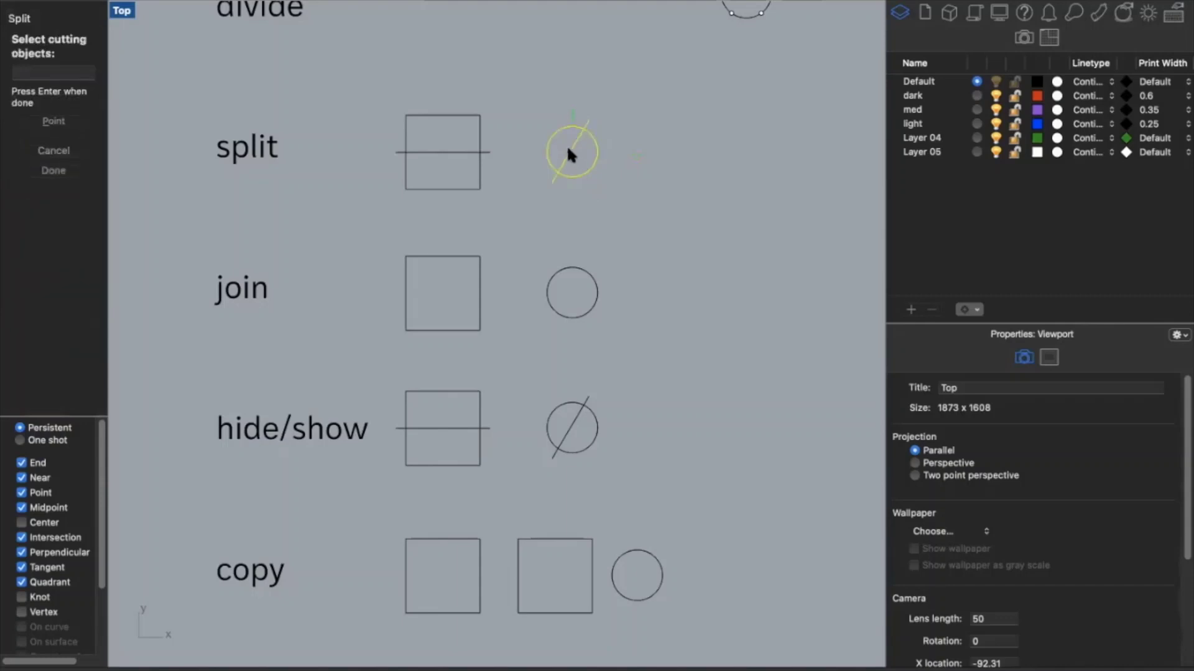
pyautogui.press('Return')
# Drag the upper-left arc aside to confirm it is separate, then cancel
pyautogui.click(546, 139)
pyautogui.moveTo(590, 161); pyautogui.dragTo(607, 193)
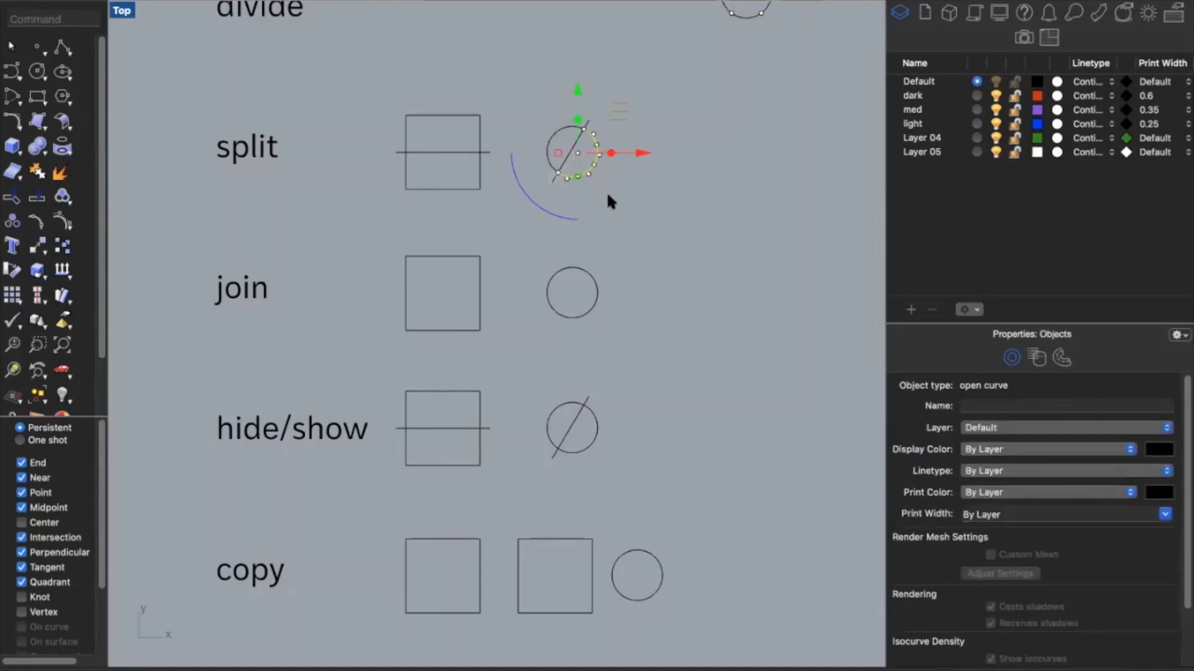
pyautogui.press('Escape')
pyautogui.scroll(-2, 608, 195)
pyautogui.scroll(-3, 606, 191)
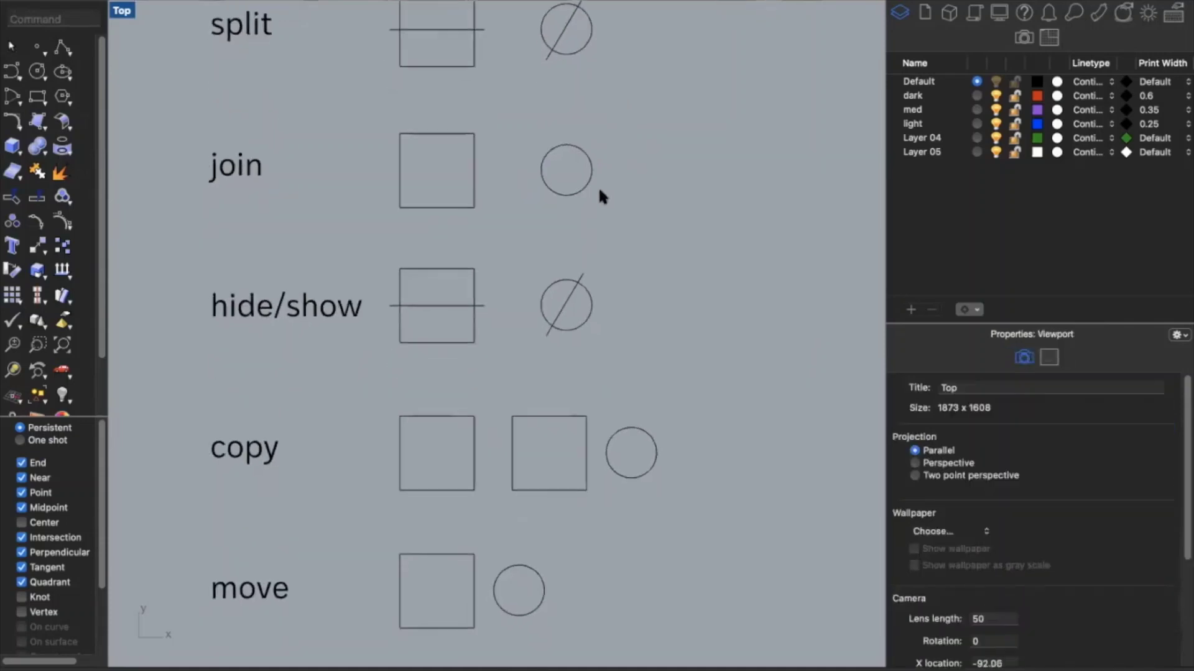
# Drag the join square's upper and lower curves to show they're separate, undoing each move
pyautogui.moveTo(456, 132); pyautogui.dragTo(474, 194)
pyautogui.press('super+z')
pyautogui.press('Escape')
pyautogui.click(474, 191)
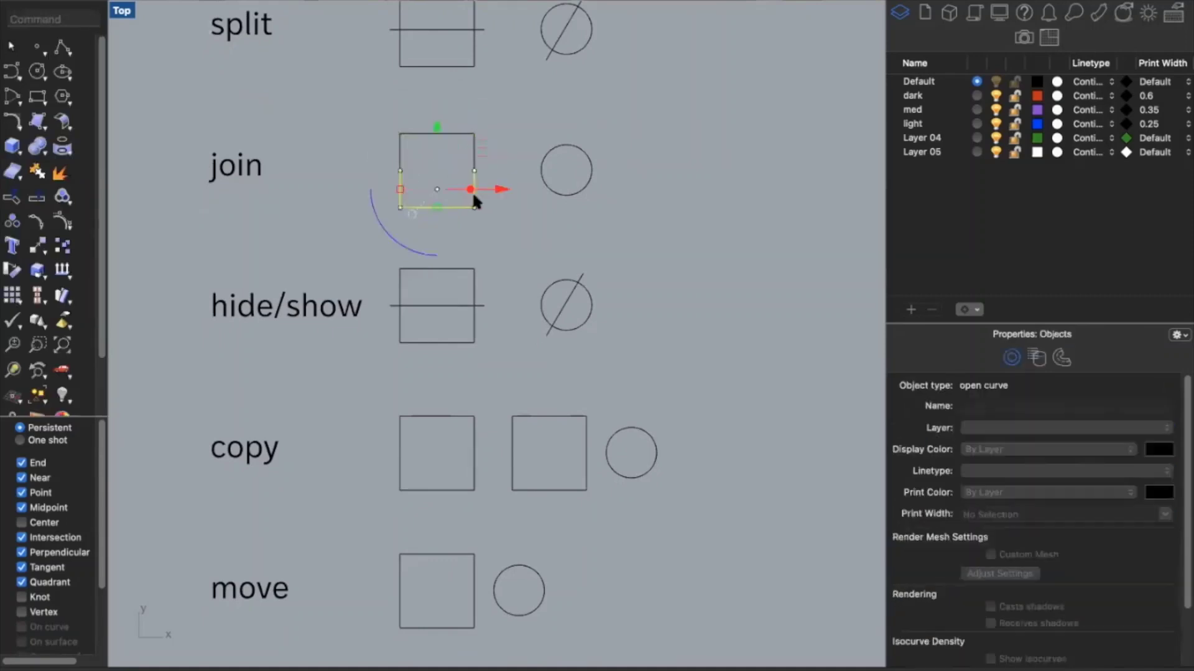
pyautogui.click(471, 164)
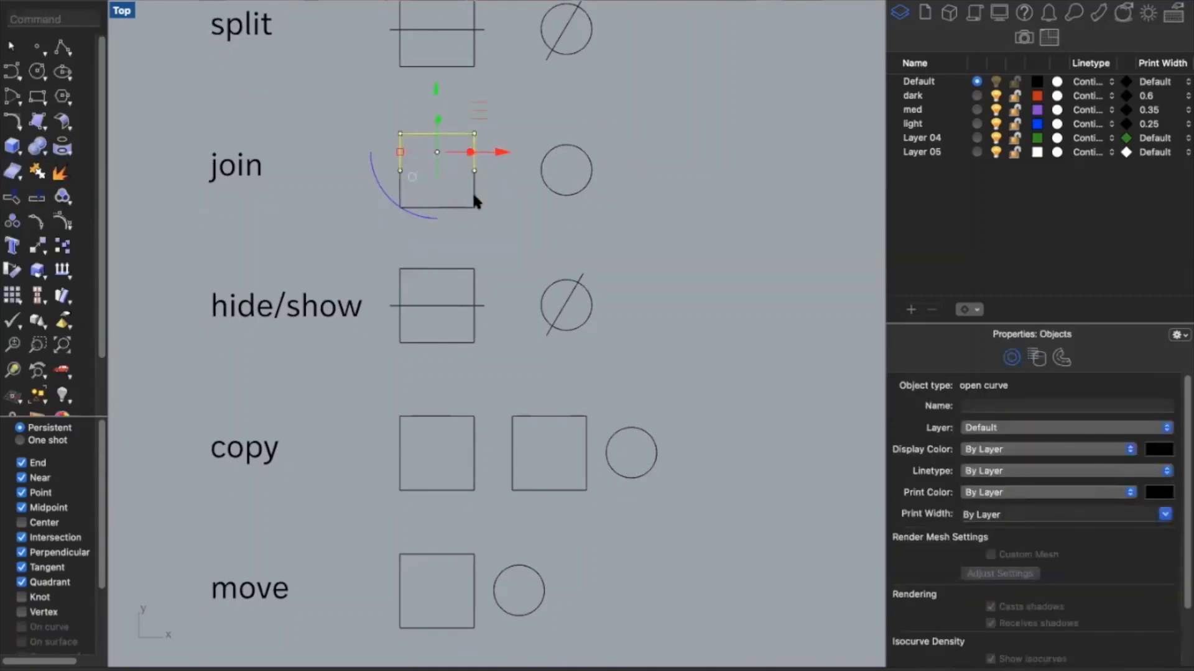
pyautogui.click(472, 193)
pyautogui.moveTo(470, 205); pyautogui.dragTo(469, 168)
pyautogui.press('super+z')
# Join the square's two curves into one closed curve and verify it
pyautogui.keyDown('shift'); pyautogui.click(450, 133); pyautogui.keyUp('shift')
pyautogui.write('join')
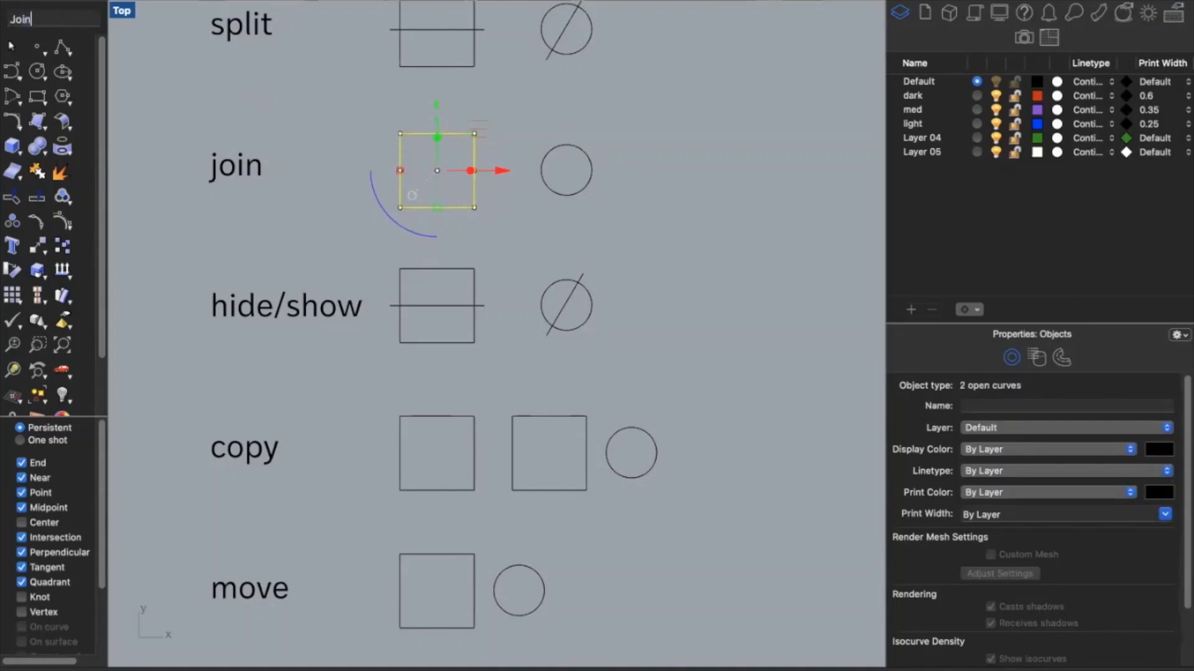
pyautogui.press('Return')
pyautogui.click(488, 186)
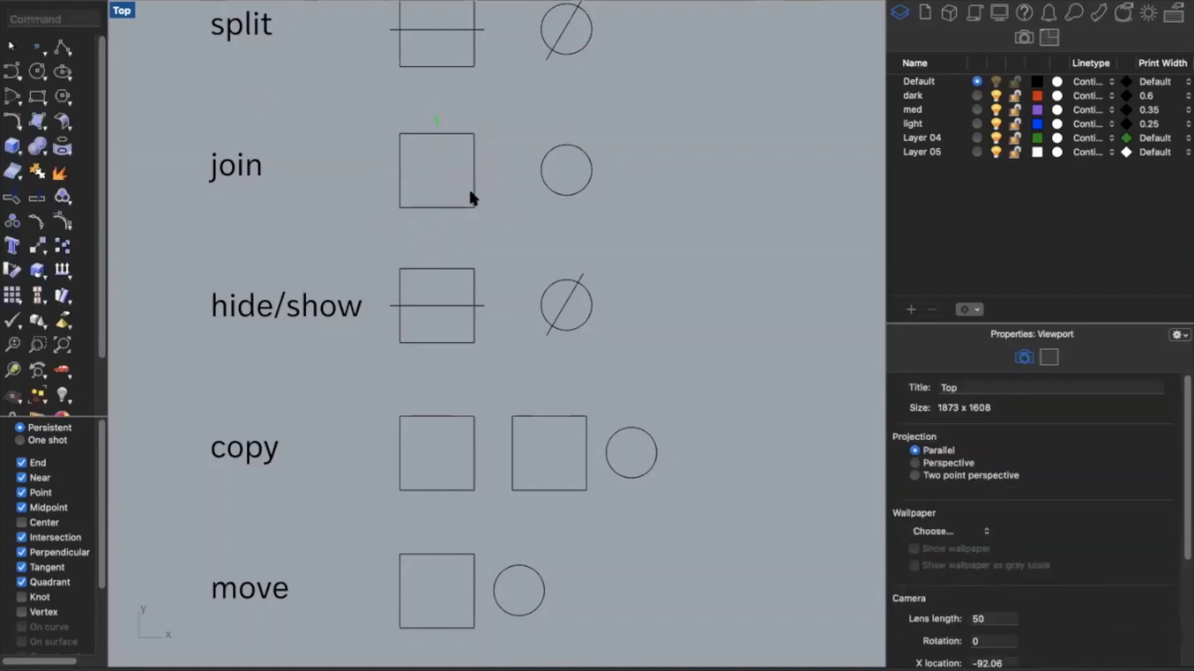
pyautogui.click(470, 193)
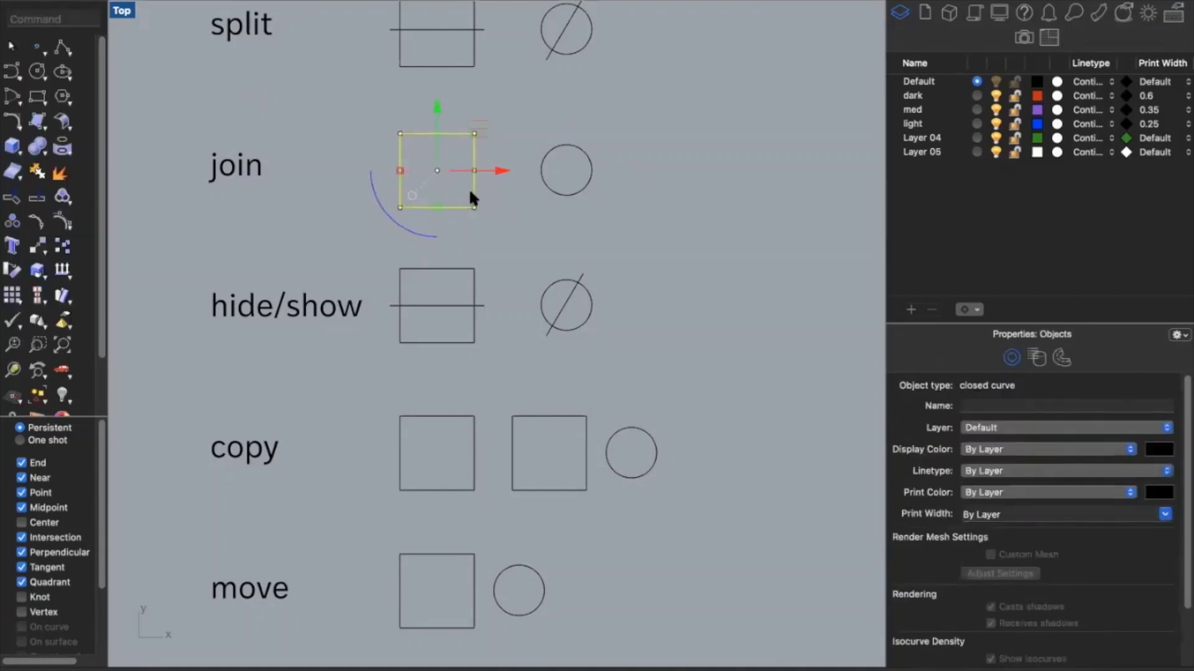
pyautogui.click(494, 196)
# Join the circle's two overlapping arcs into one closed curve and verify it
pyautogui.click(558, 190)
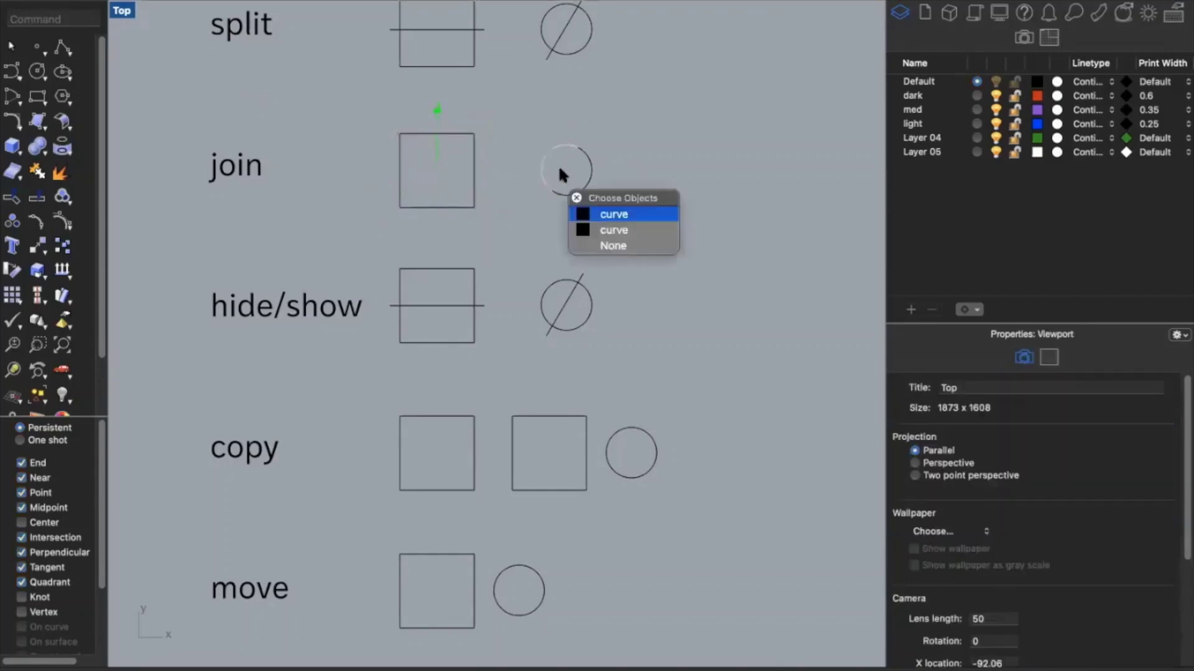
pyautogui.click(597, 215)
pyautogui.keyDown('shift'); pyautogui.click(584, 177); pyautogui.keyUp('shift')
pyautogui.write('join')
pyautogui.press('Return')
pyautogui.press('Escape')
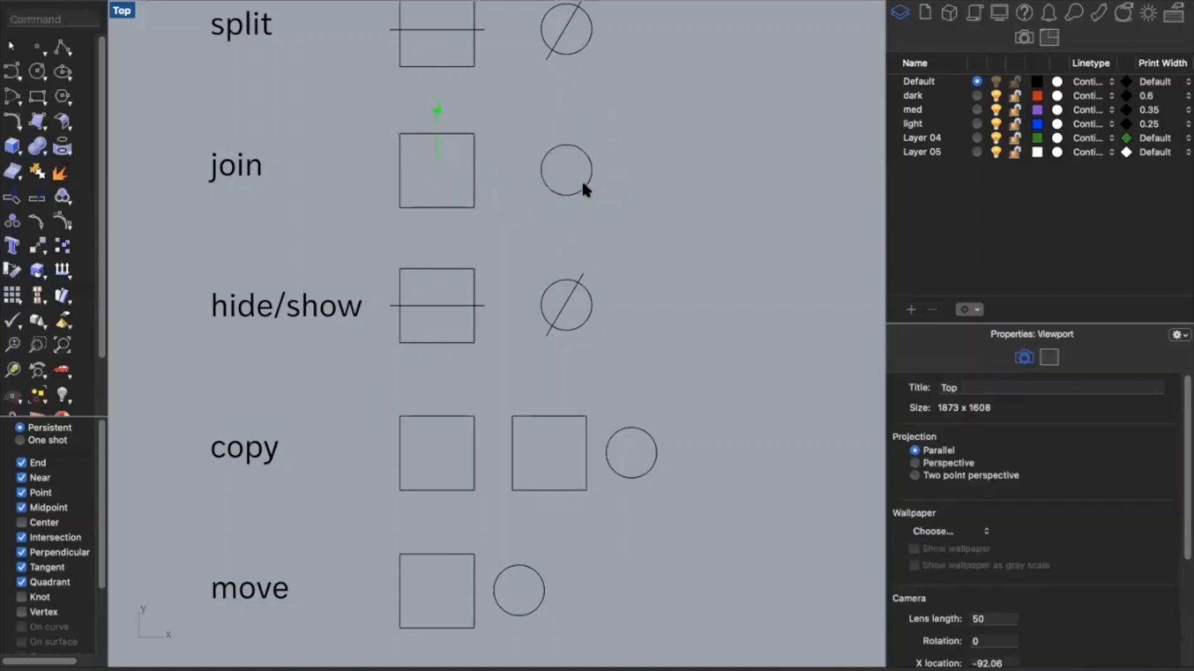
pyautogui.click(590, 192)
pyautogui.press('Escape')
pyautogui.scroll(-5, 602, 189)
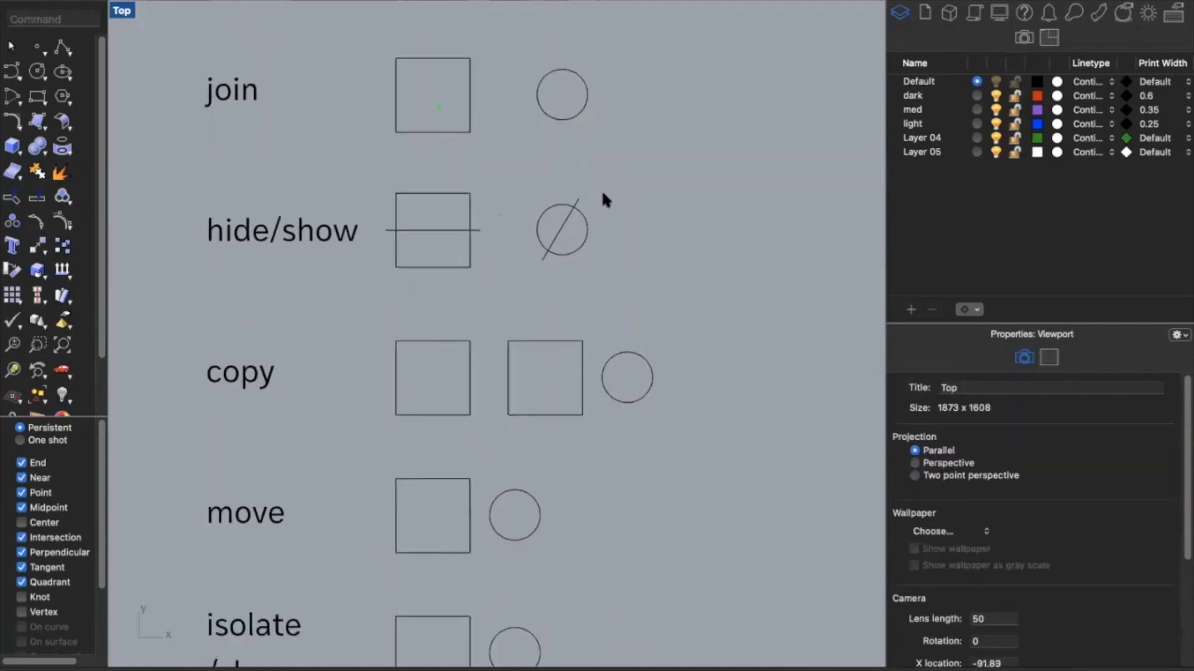
pyautogui.hscroll(-1, 602, 189)
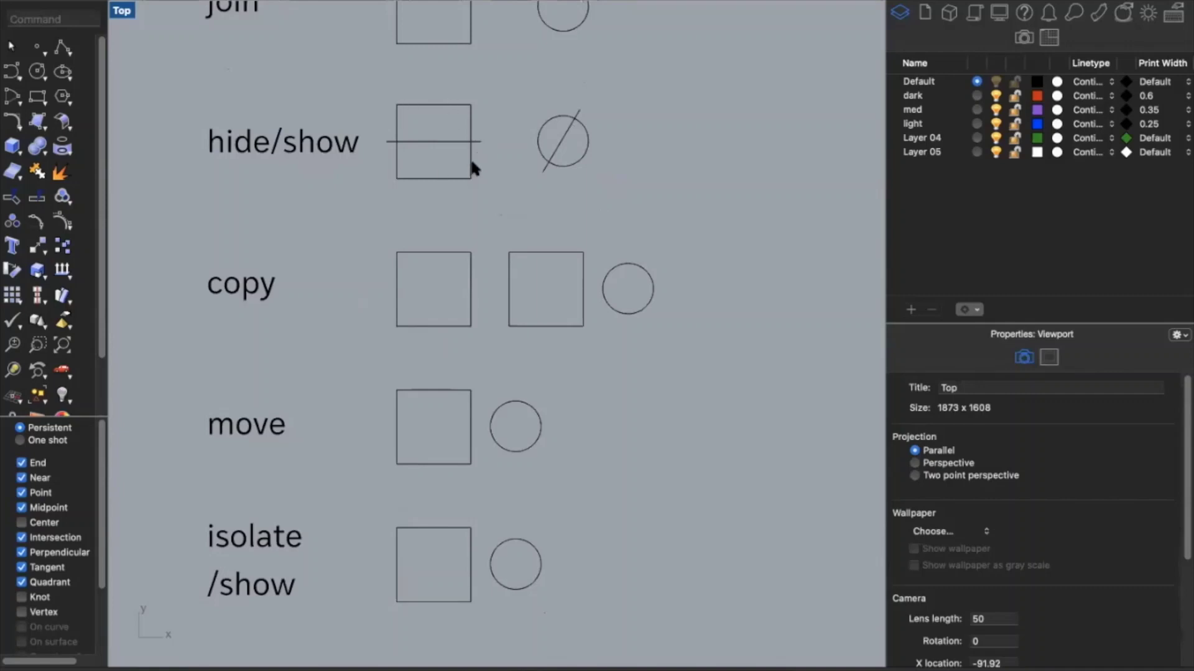
pyautogui.click(438, 142)
pyautogui.click(483, 155)
pyautogui.click(445, 142)
pyautogui.write('hide')
pyautogui.press('Return')
pyautogui.write('show')
pyautogui.press('Return')
pyautogui.click(570, 161)
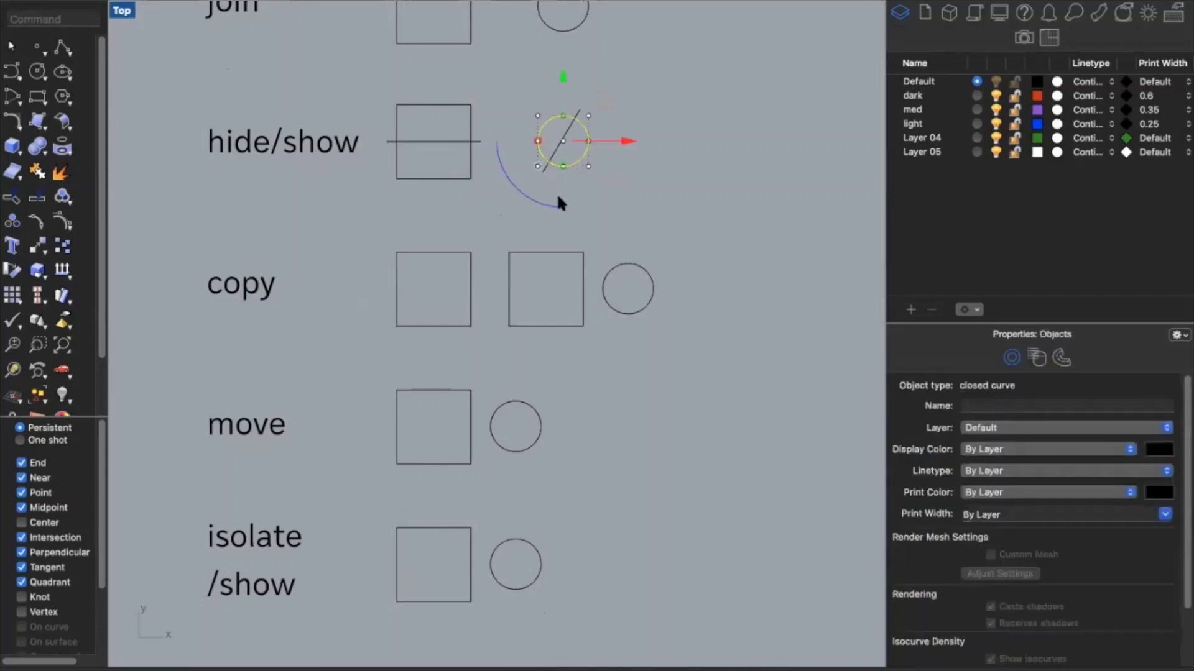
pyautogui.click(557, 193)
pyautogui.click(559, 143)
pyautogui.write('Hide')
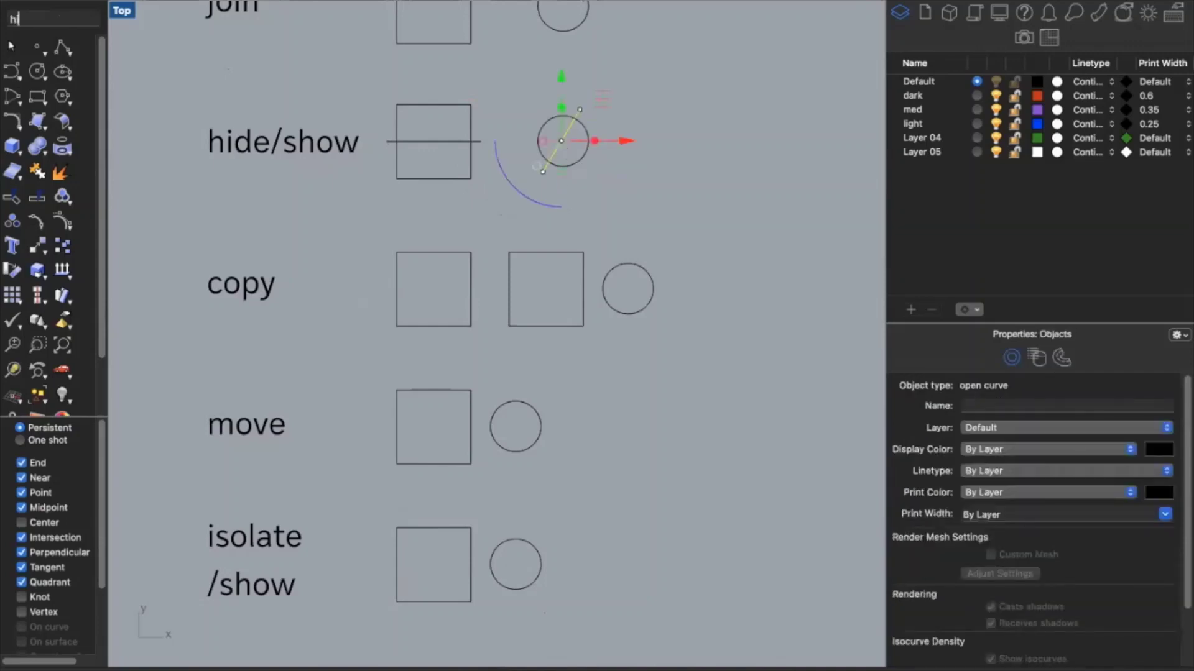
pyautogui.press('Return')
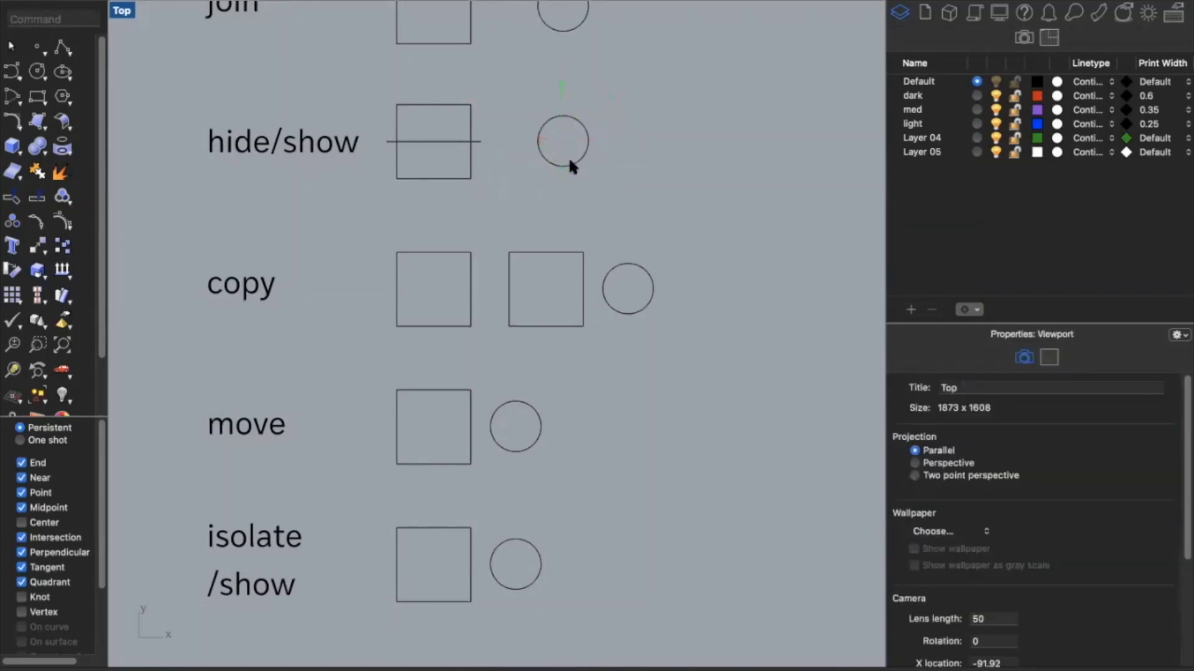
pyautogui.write('Show')
pyautogui.press('Return')
pyautogui.press('Escape')
pyautogui.scroll(-5, 601, 207)
pyautogui.scroll(-2, 602, 207)
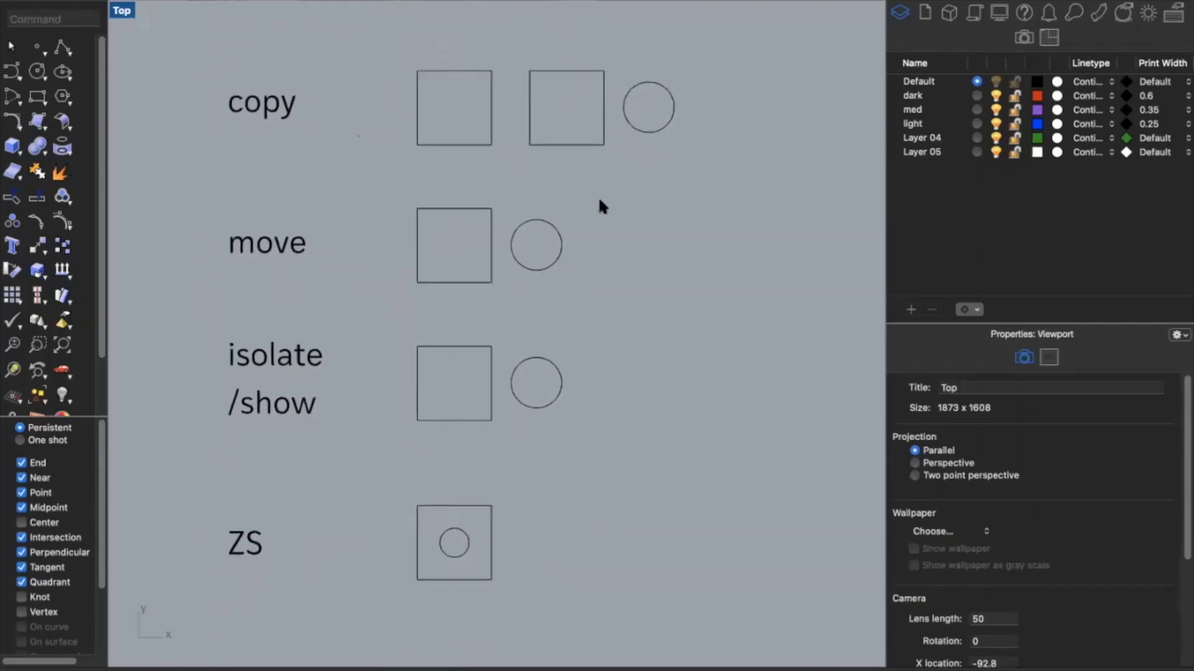
pyautogui.click(460, 145)
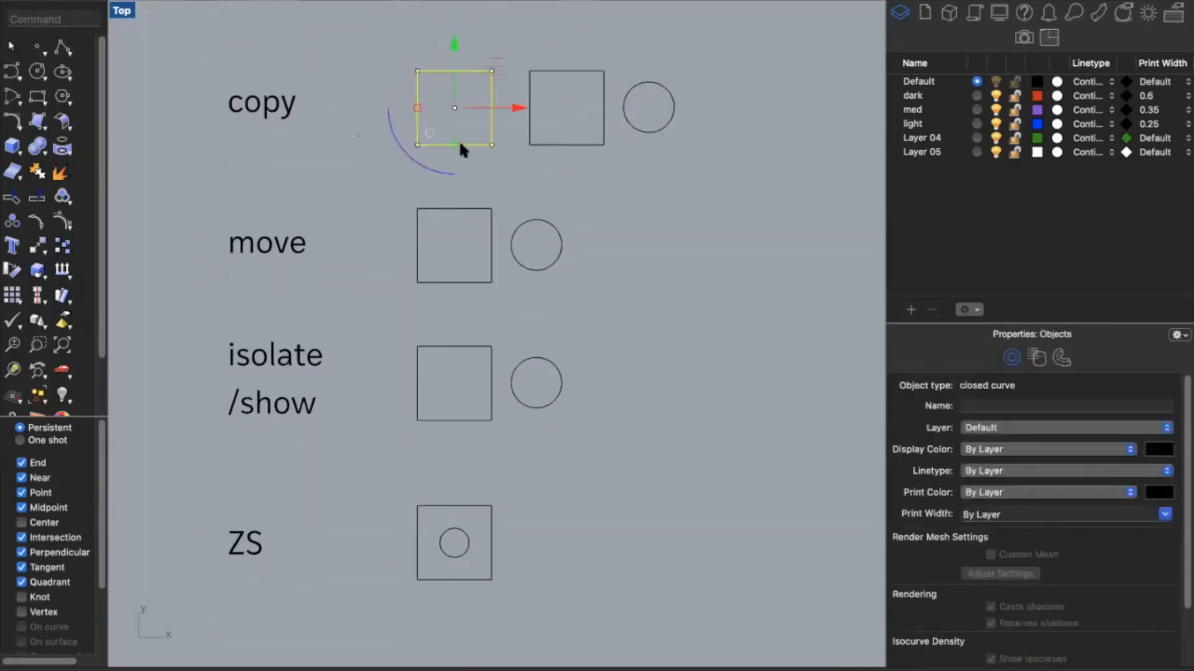
pyautogui.write('copy')
pyautogui.press('Return')
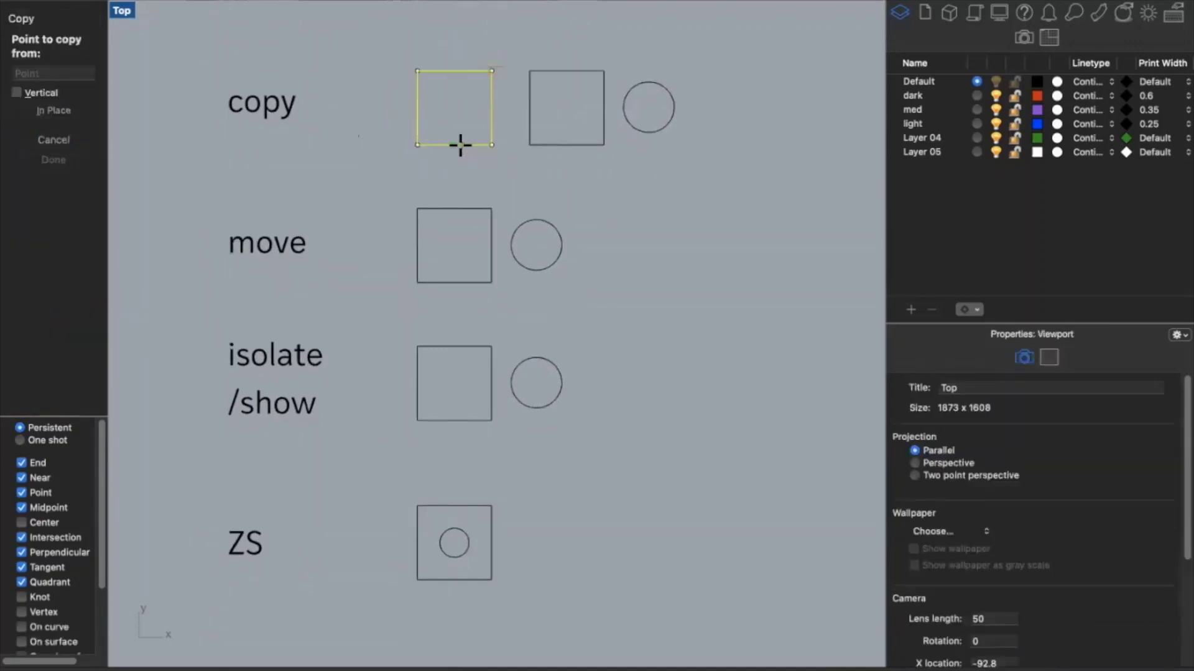
pyautogui.click(419, 146)
pyautogui.click(454, 145)
pyautogui.click(492, 145)
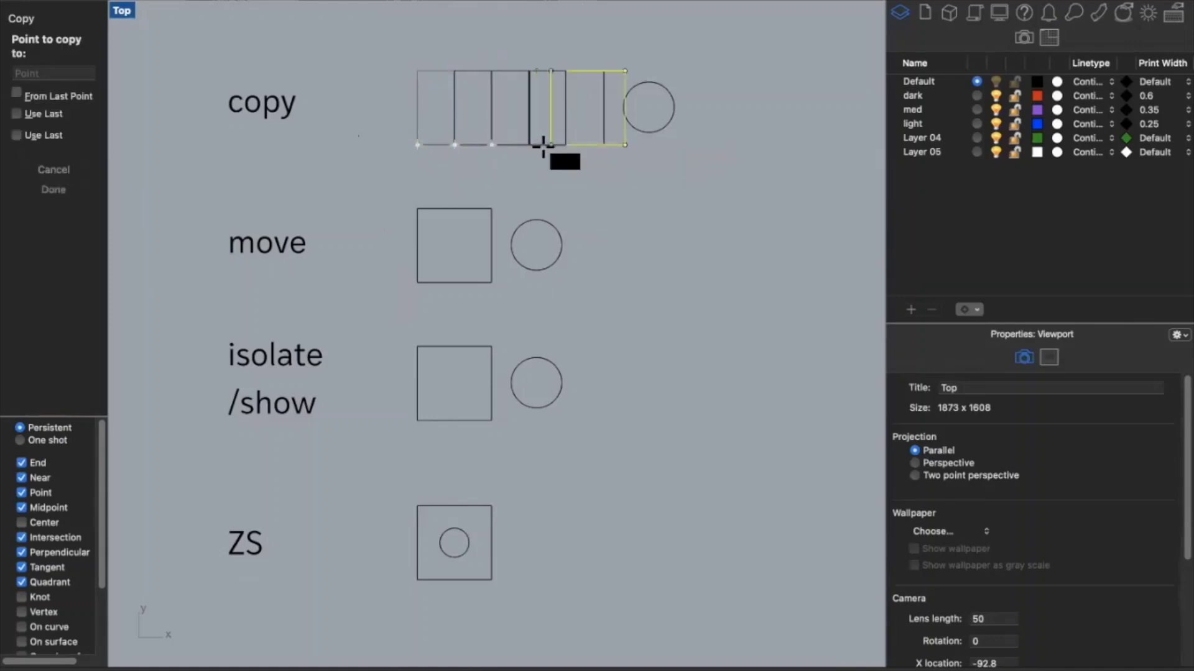
pyautogui.click(529, 145)
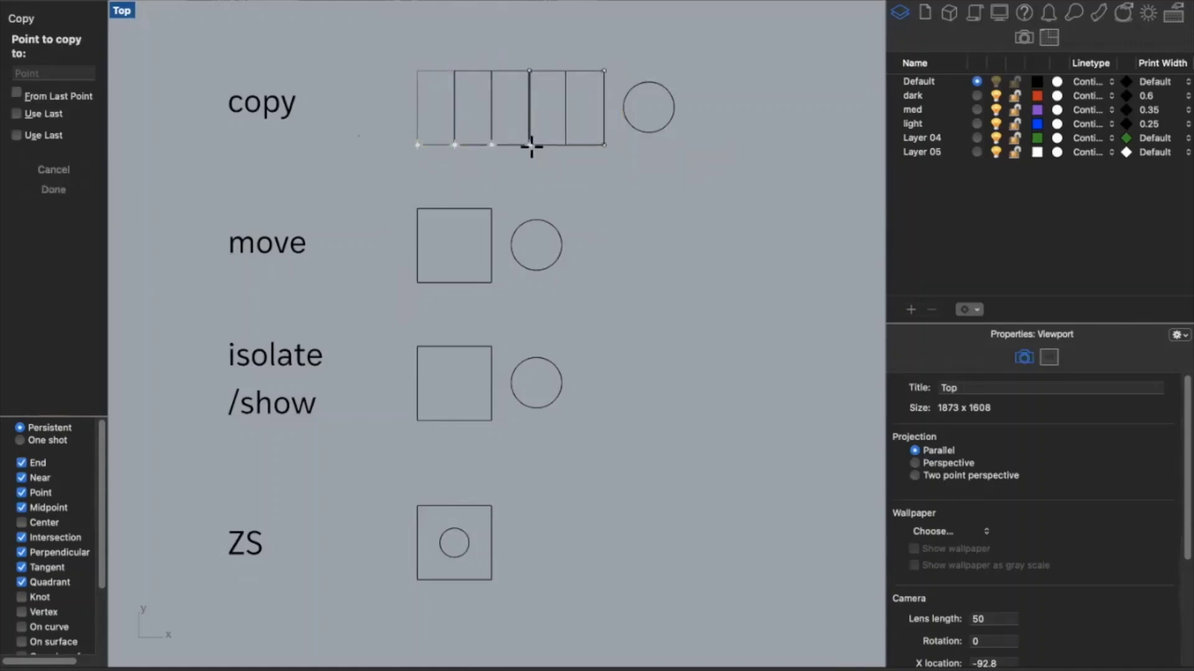
pyautogui.click(565, 146)
pyautogui.press('Return')
pyautogui.press('Escape')
pyautogui.press('super+z')
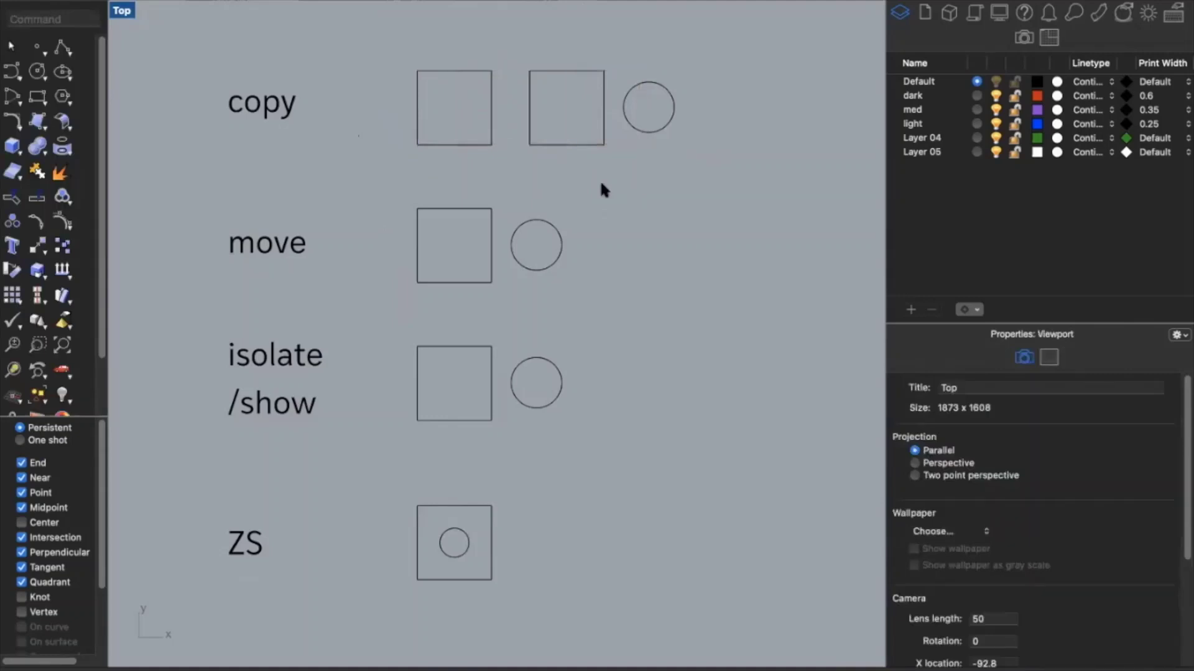
pyautogui.moveTo(579, 102); pyautogui.dragTo(567, 84)
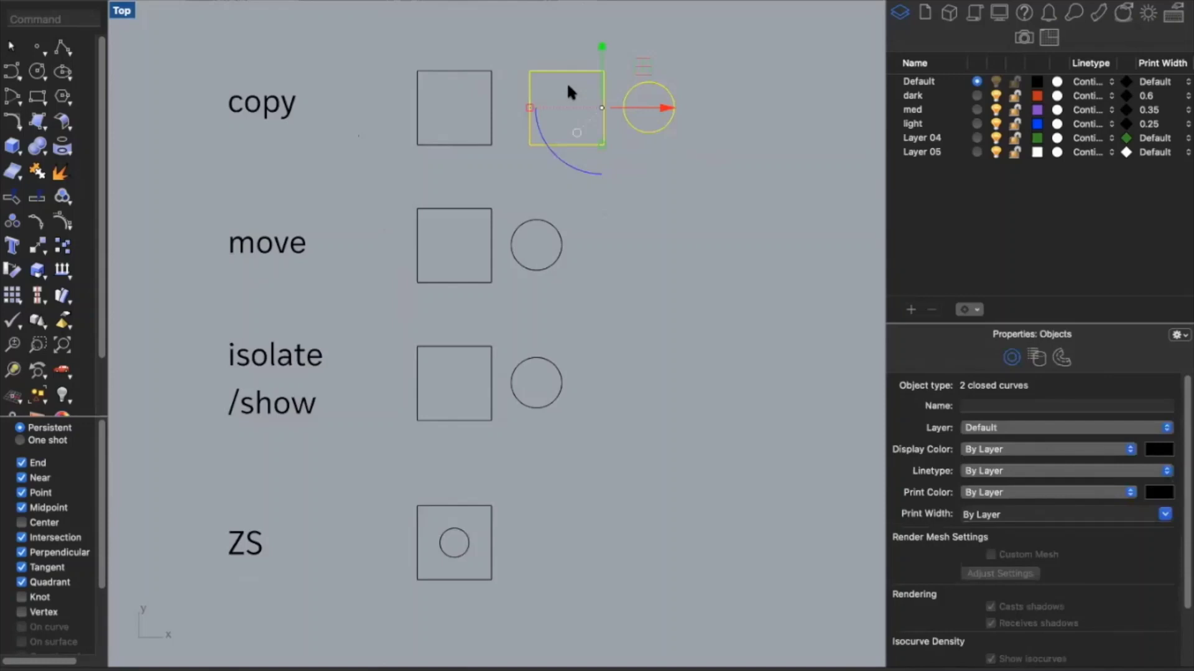
pyautogui.press('Return')
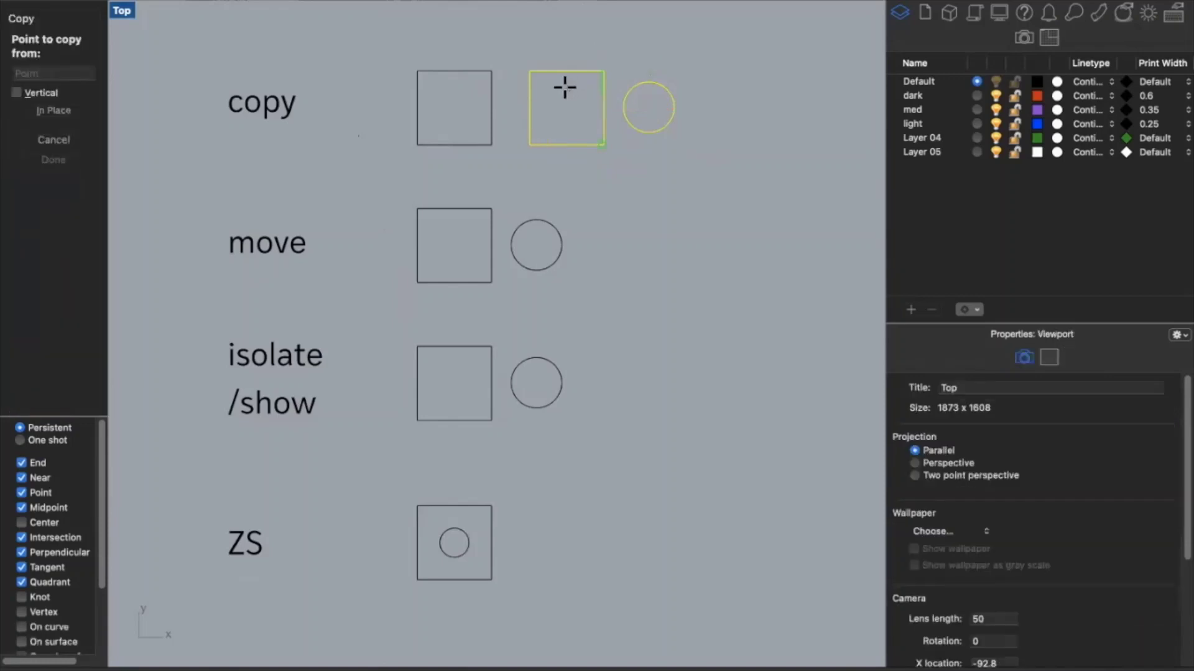
pyautogui.click(529, 71)
pyautogui.click(603, 144)
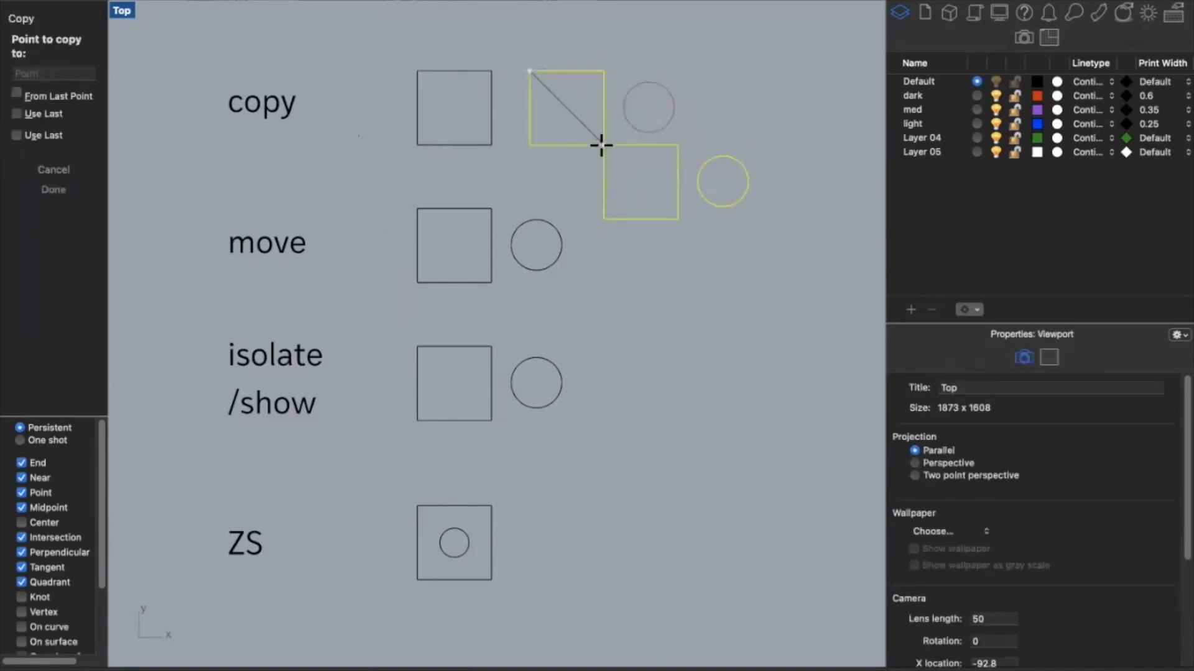
pyautogui.click(678, 219)
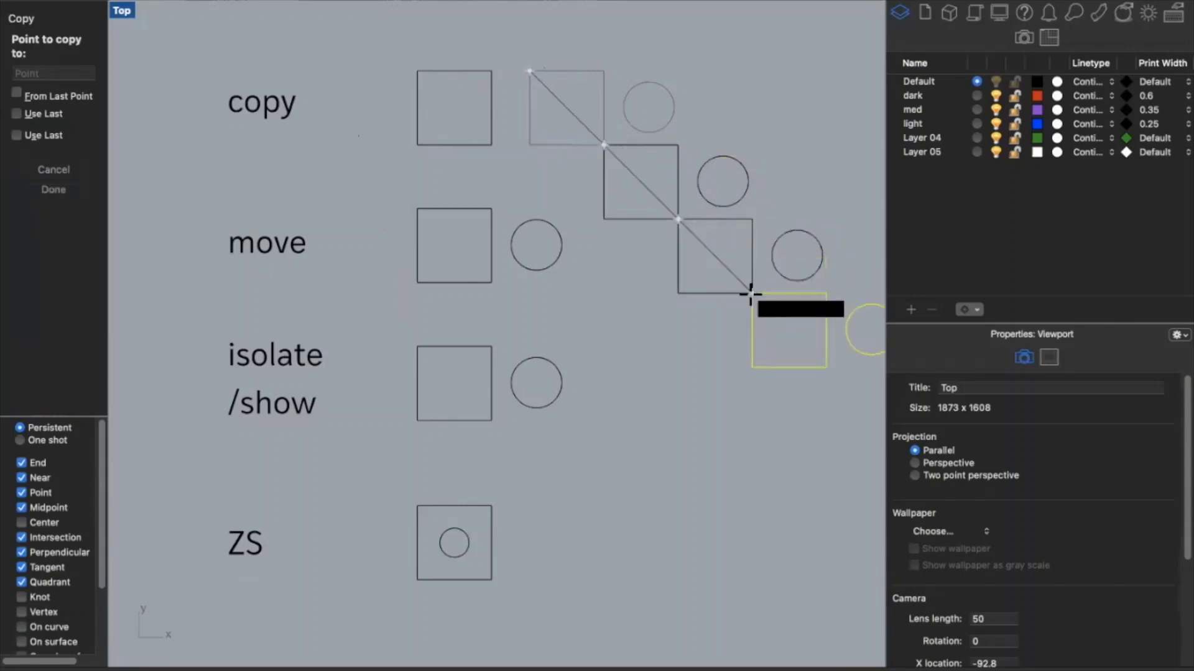
pyautogui.click(750, 293)
pyautogui.press('Return')
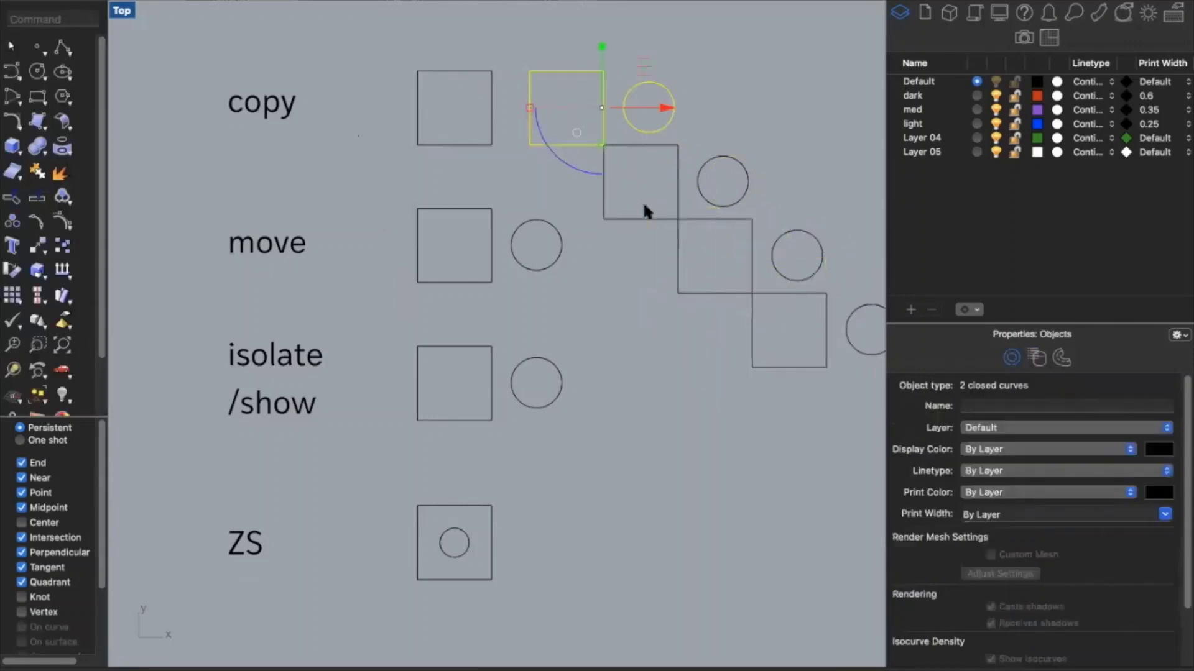
pyautogui.press('super+z')
pyautogui.press('Escape')
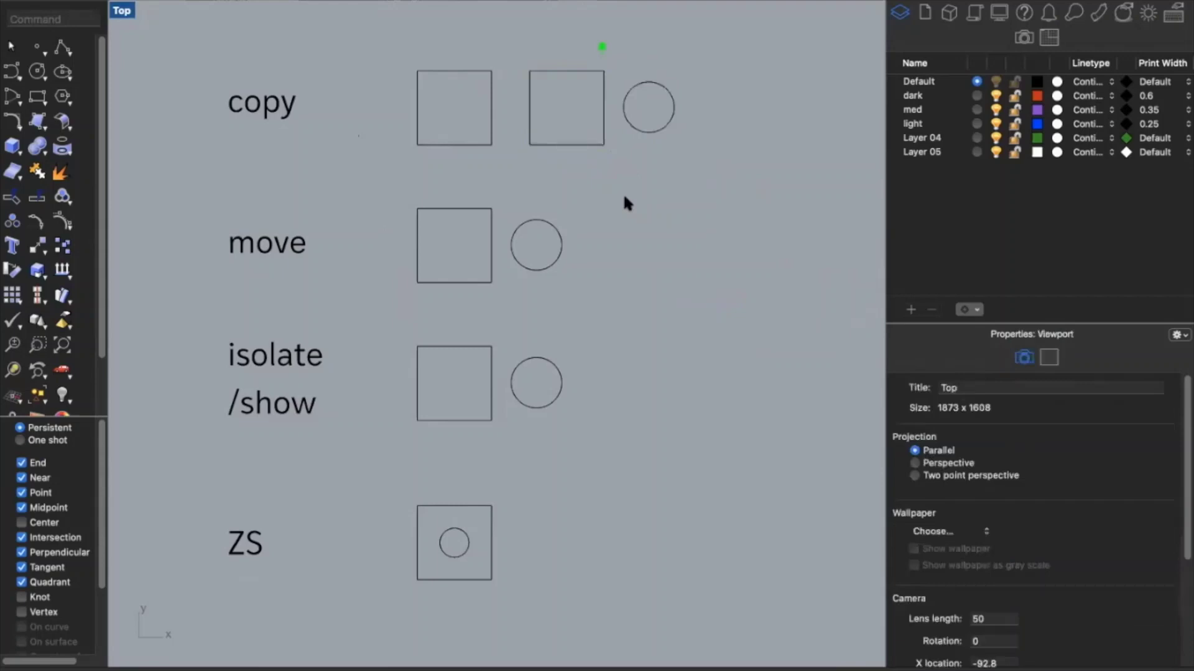
# Move the circle from its top quadrant onto the move square's top edge
pyautogui.click(526, 266)
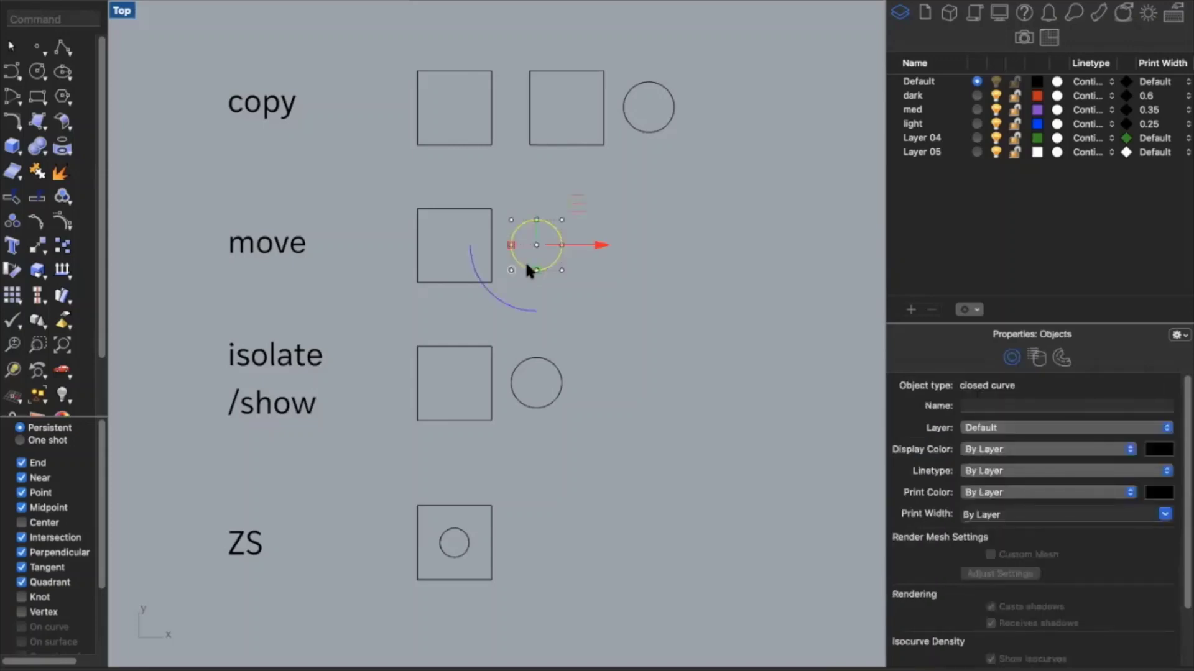
pyautogui.write('Move')
pyautogui.press('Return')
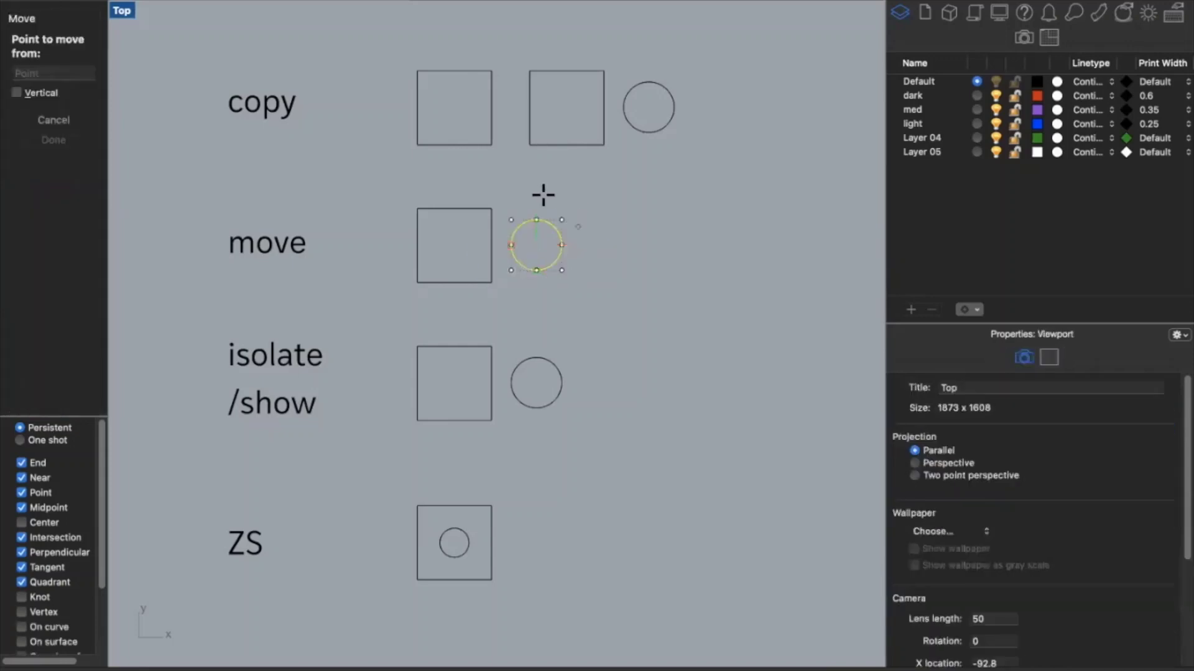
pyautogui.click(536, 213)
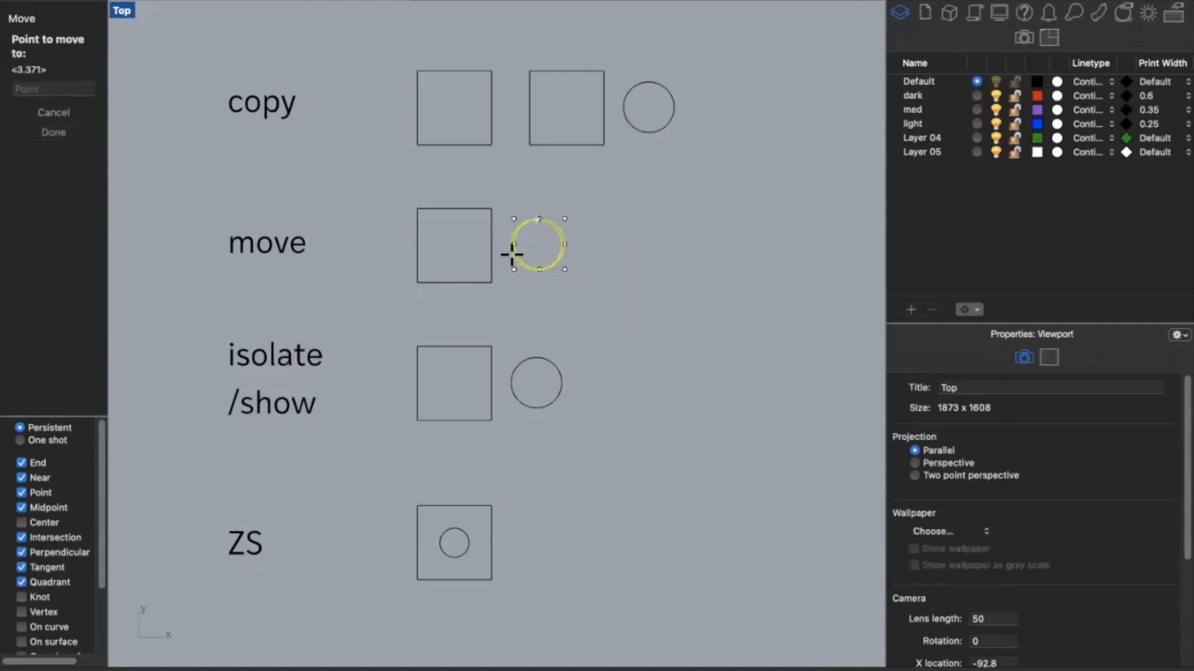
pyautogui.click(456, 212)
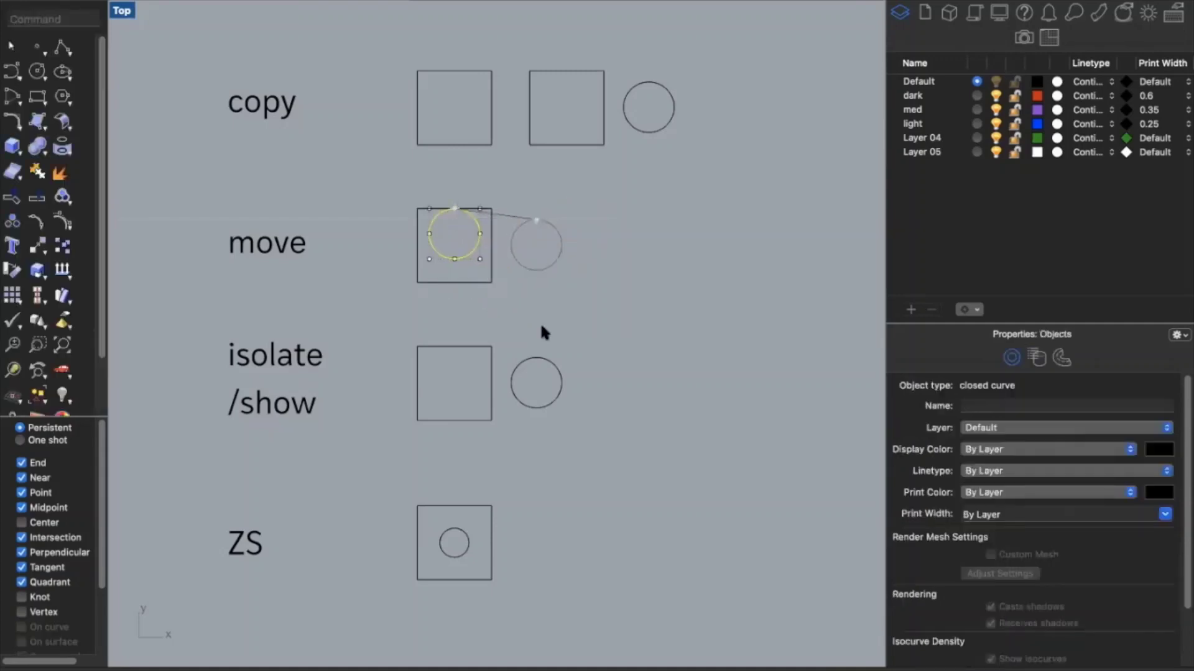
pyautogui.click(580, 342)
# Move the circle again so it sits centred inside the move square
pyautogui.click(466, 253)
pyautogui.press('Return')
pyautogui.click(454, 235)
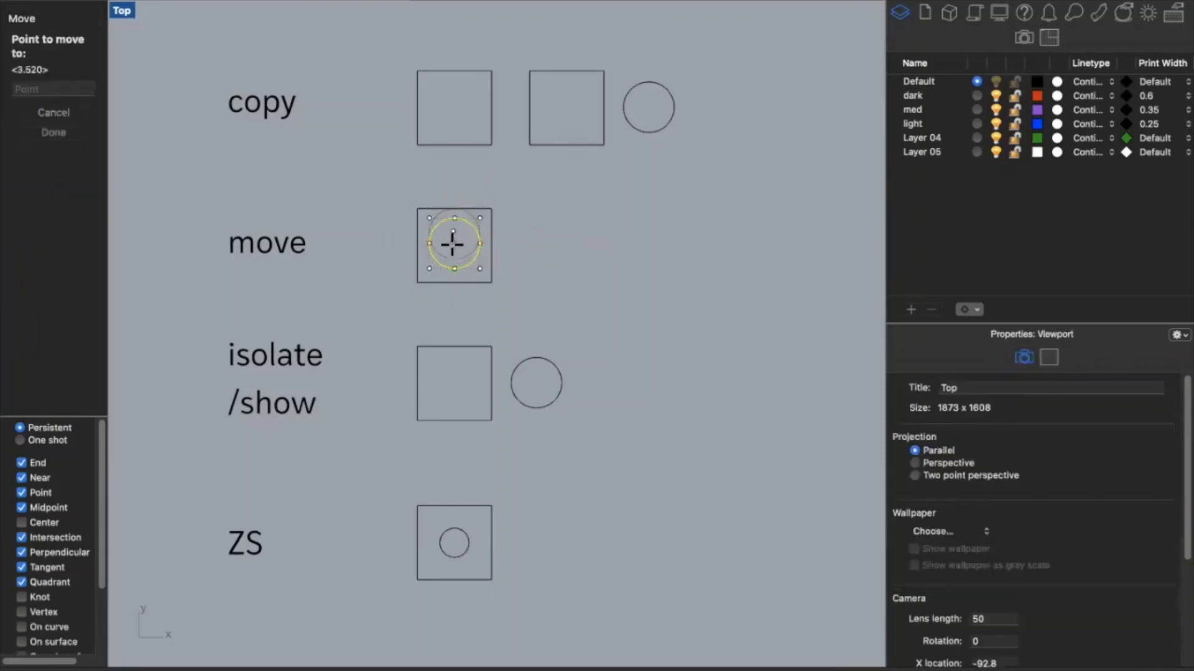
pyautogui.click(454, 248)
pyautogui.click(569, 258)
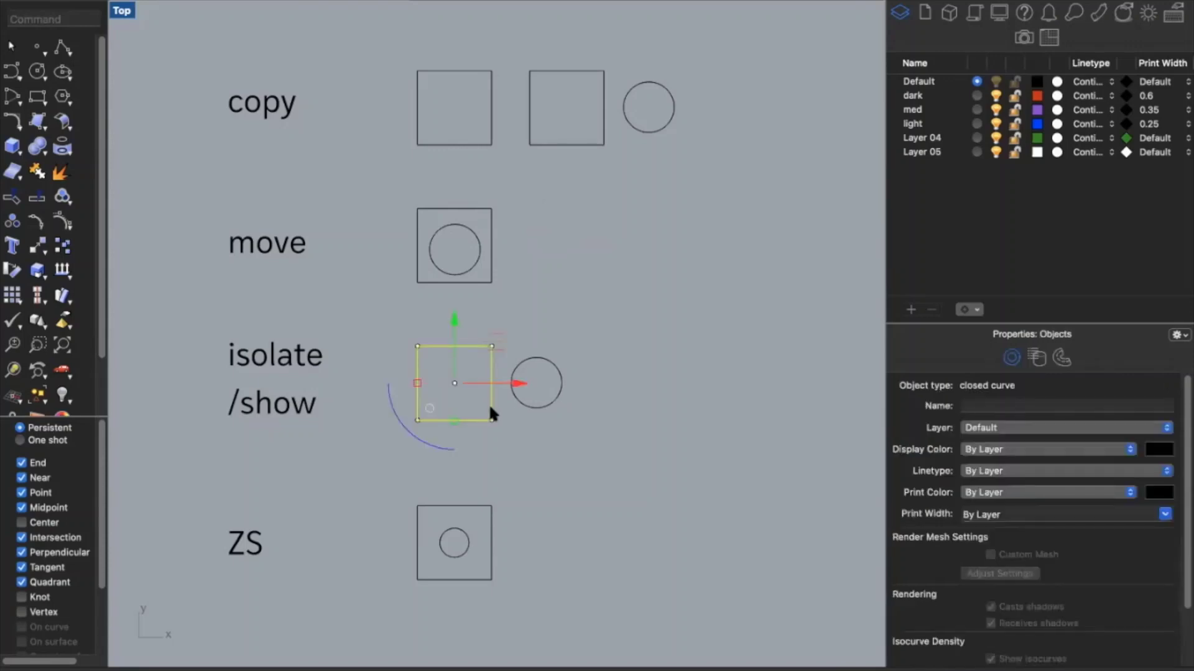
pyautogui.write('isolate')
pyautogui.press('Return')
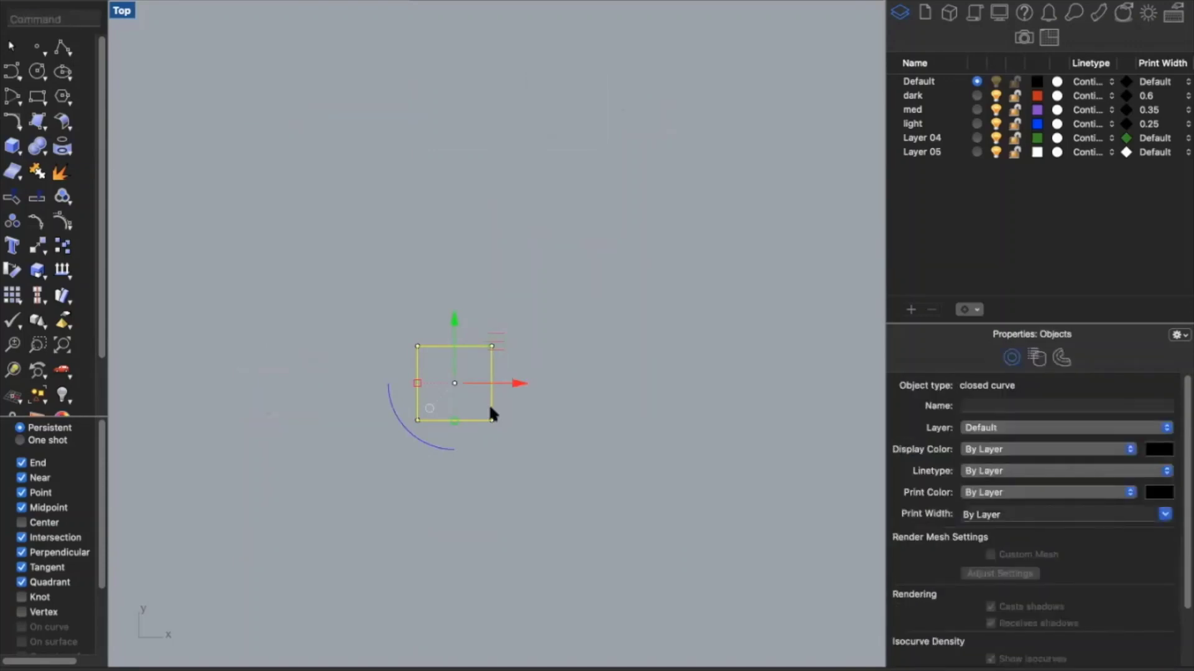
pyautogui.write('show')
pyautogui.press('Return')
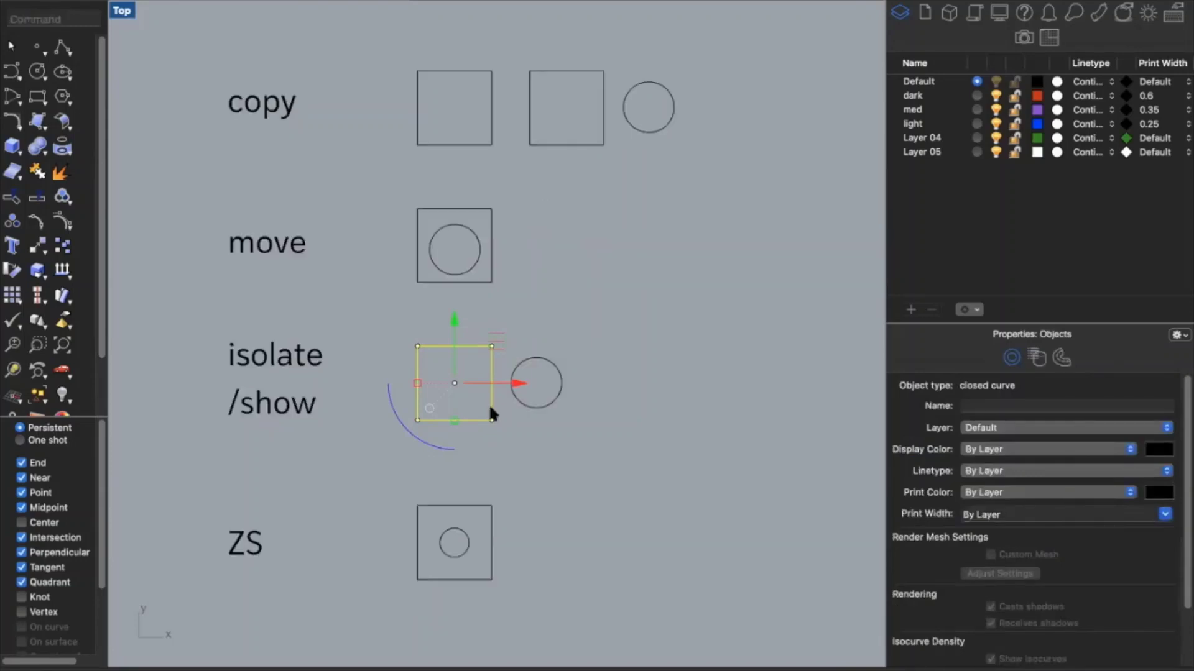
pyautogui.click(522, 413)
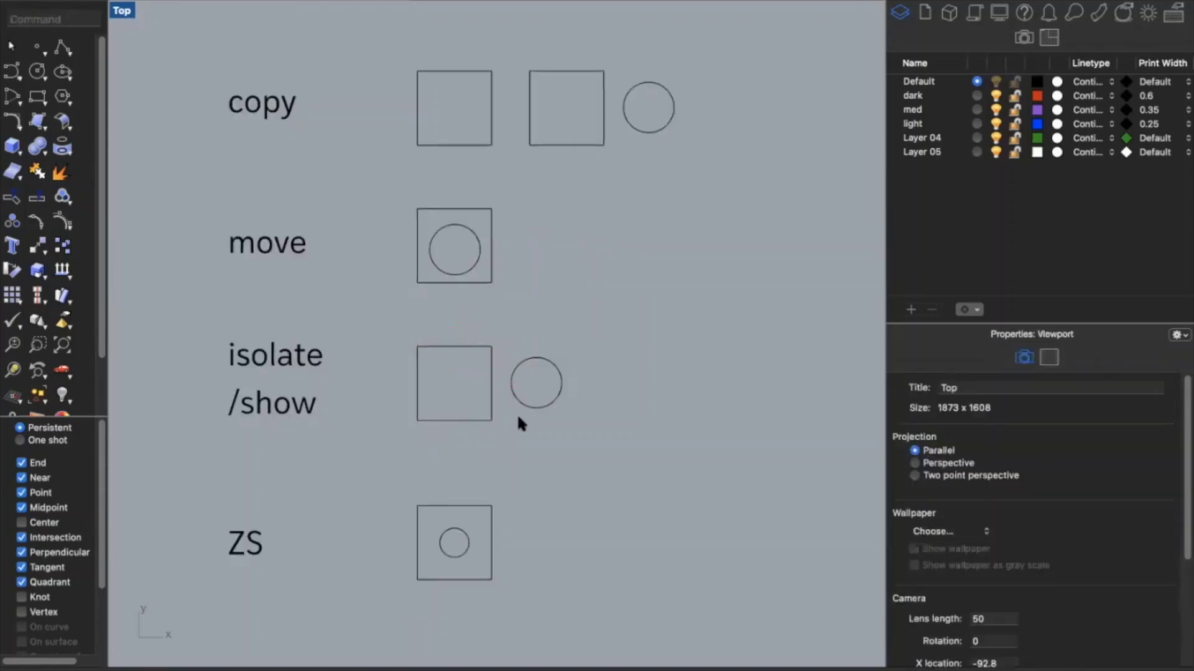
pyautogui.scroll(-3, 519, 418)
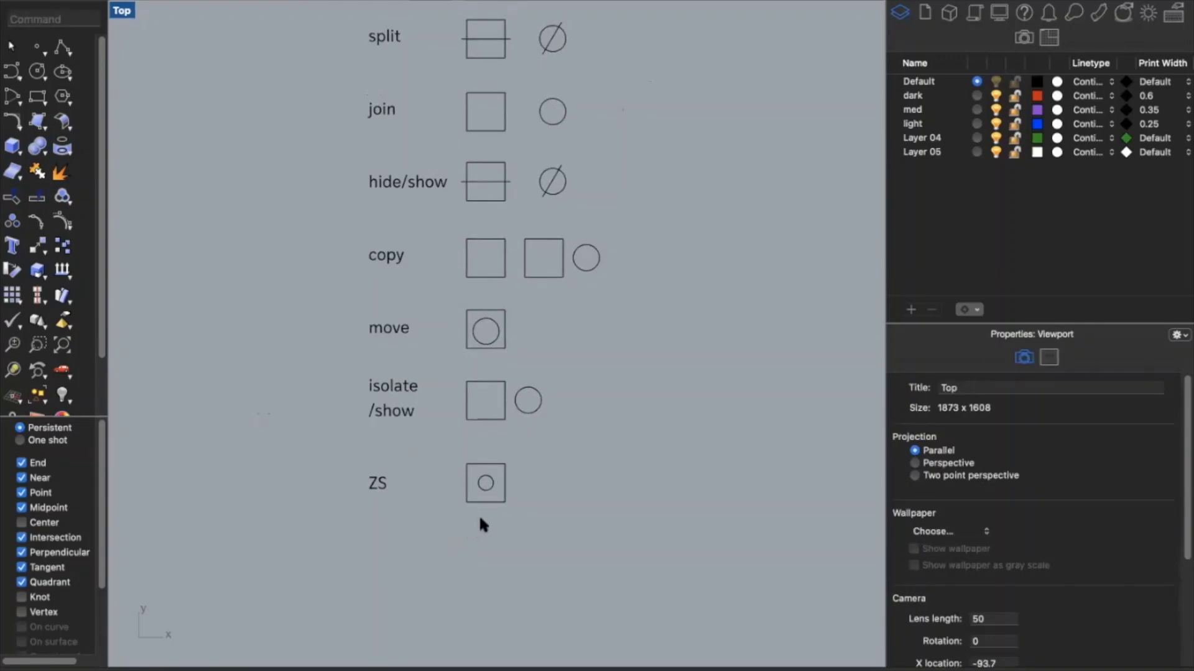
# Zoom Selected on the small circle in the ZS square
pyautogui.scroll(-5, 480, 520)
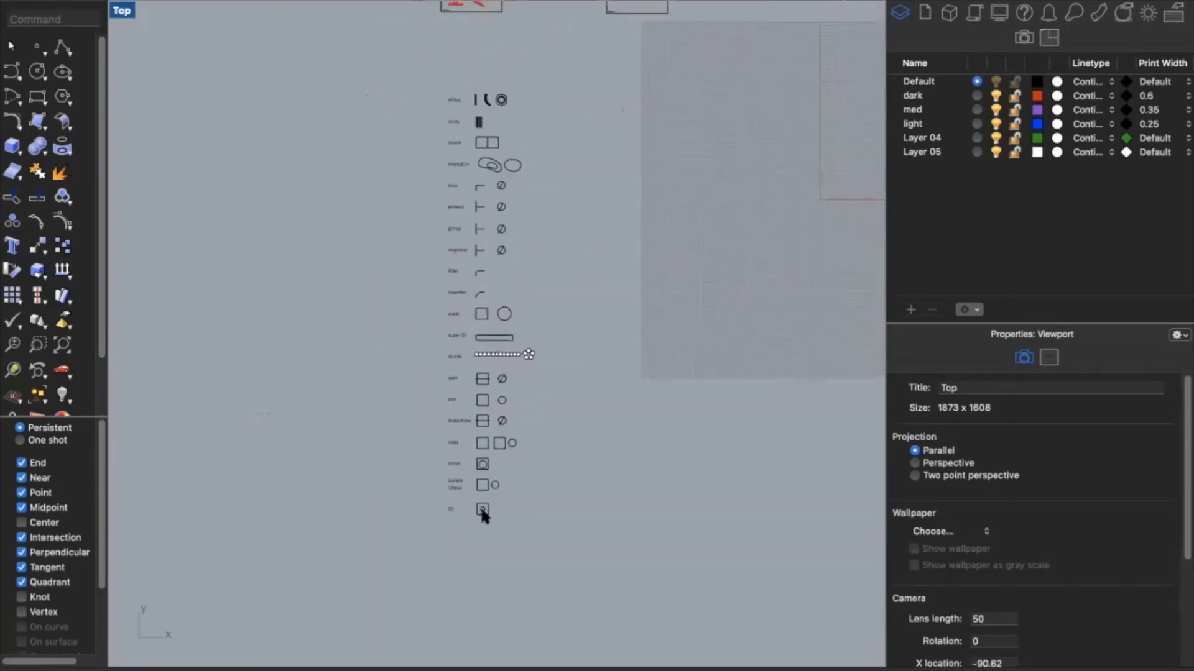
pyautogui.click(483, 510)
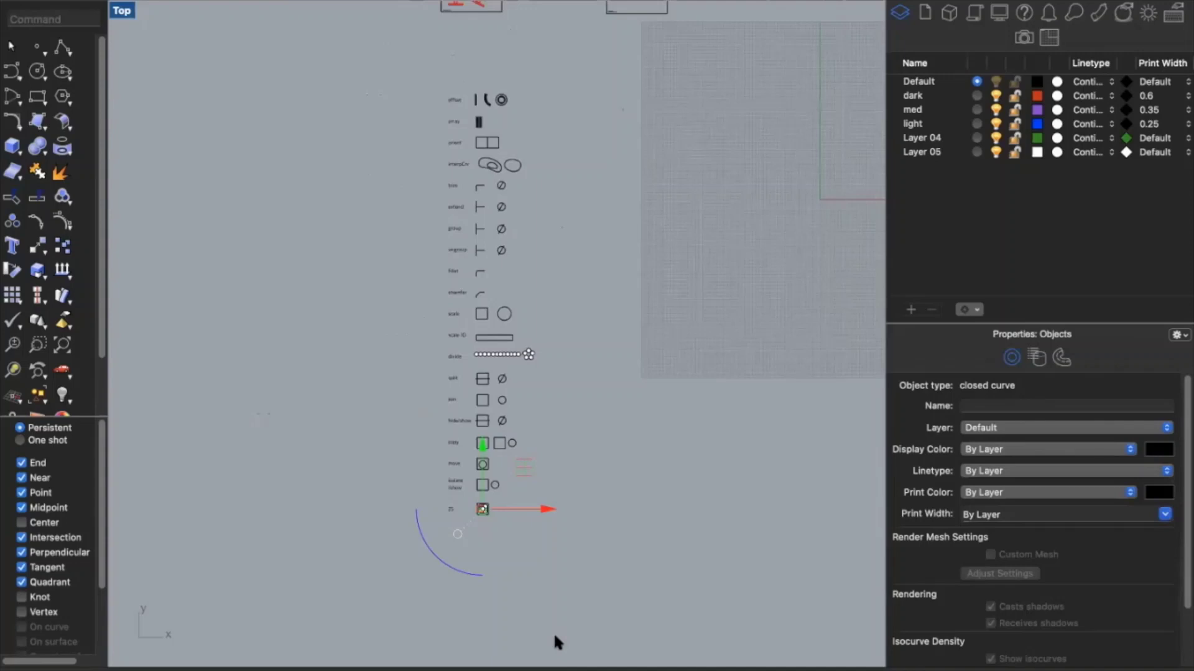
pyautogui.press('super+shift+e')
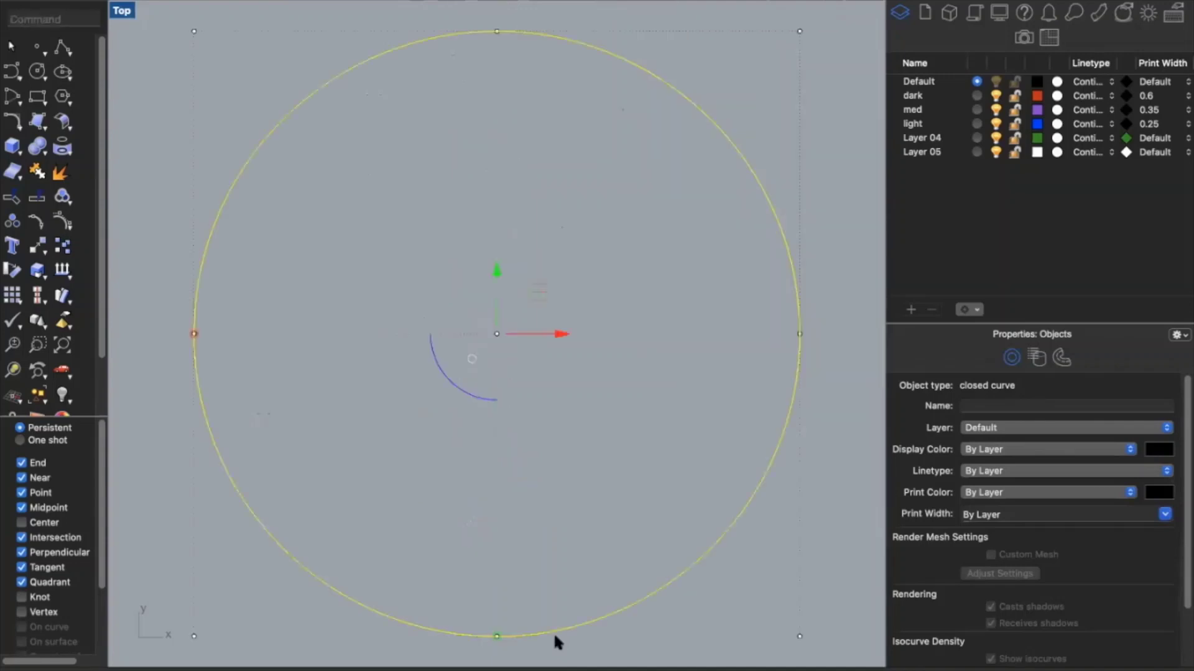
pyautogui.click(715, 595)
pyautogui.scroll(-3, 715, 595)
pyautogui.scroll(-6, 716, 597)
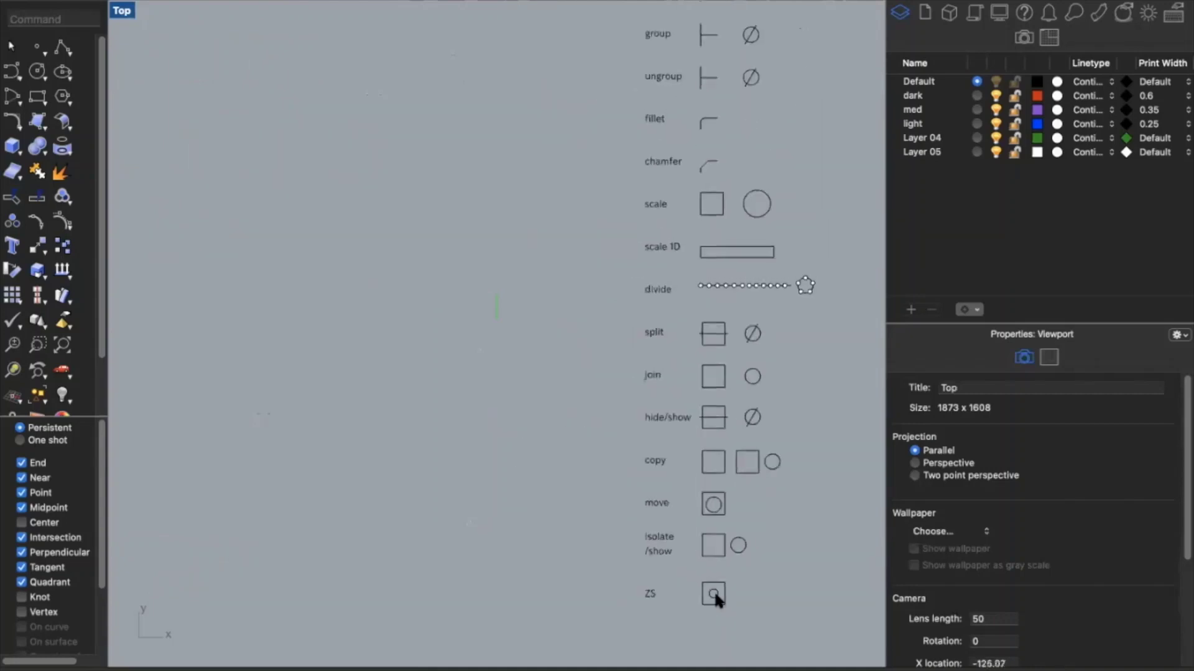
# Zoom the view to the ungroup label with ZS
pyautogui.click(657, 118)
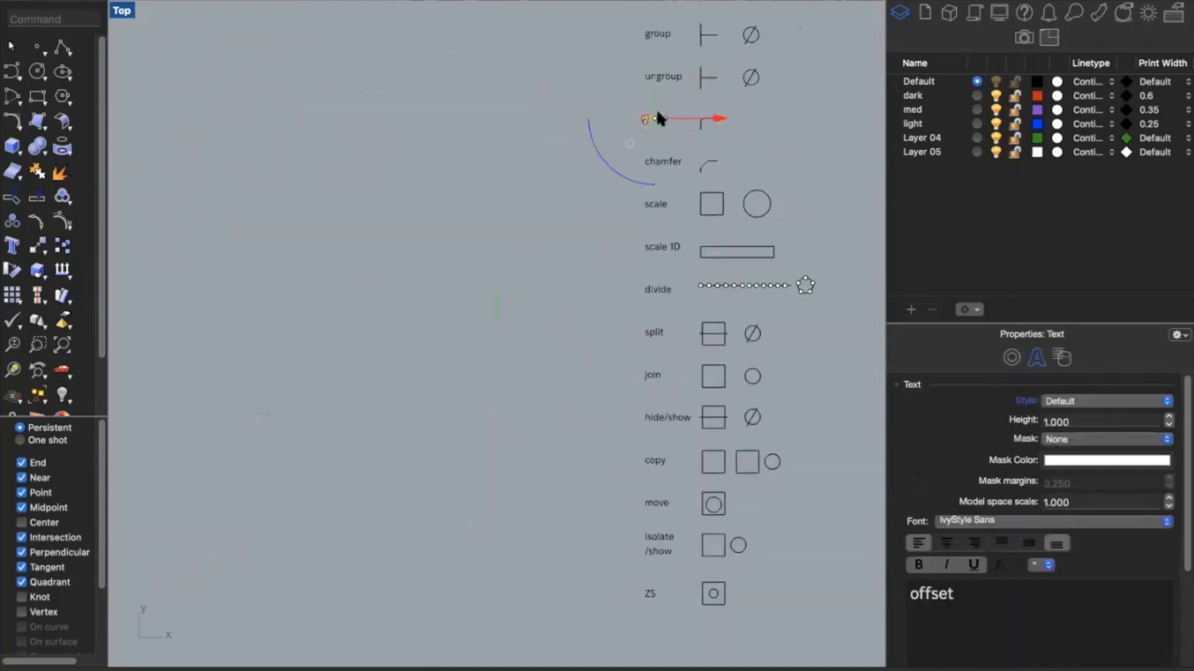
pyautogui.click(668, 74)
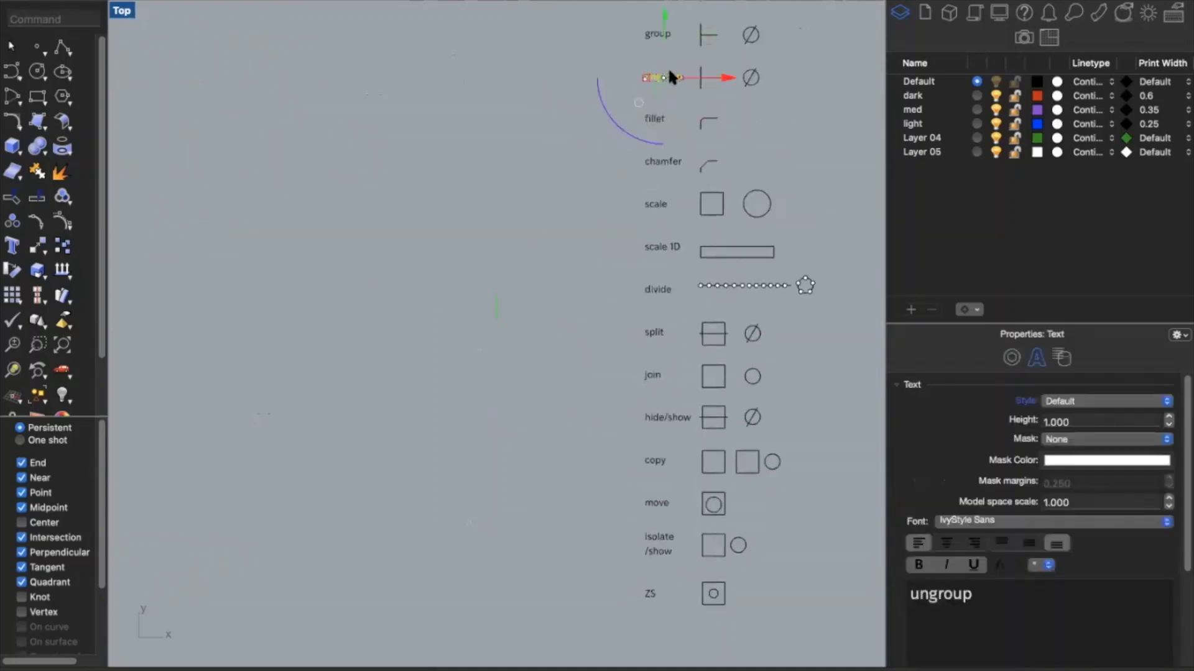
pyautogui.write('zs')
pyautogui.press('Return')
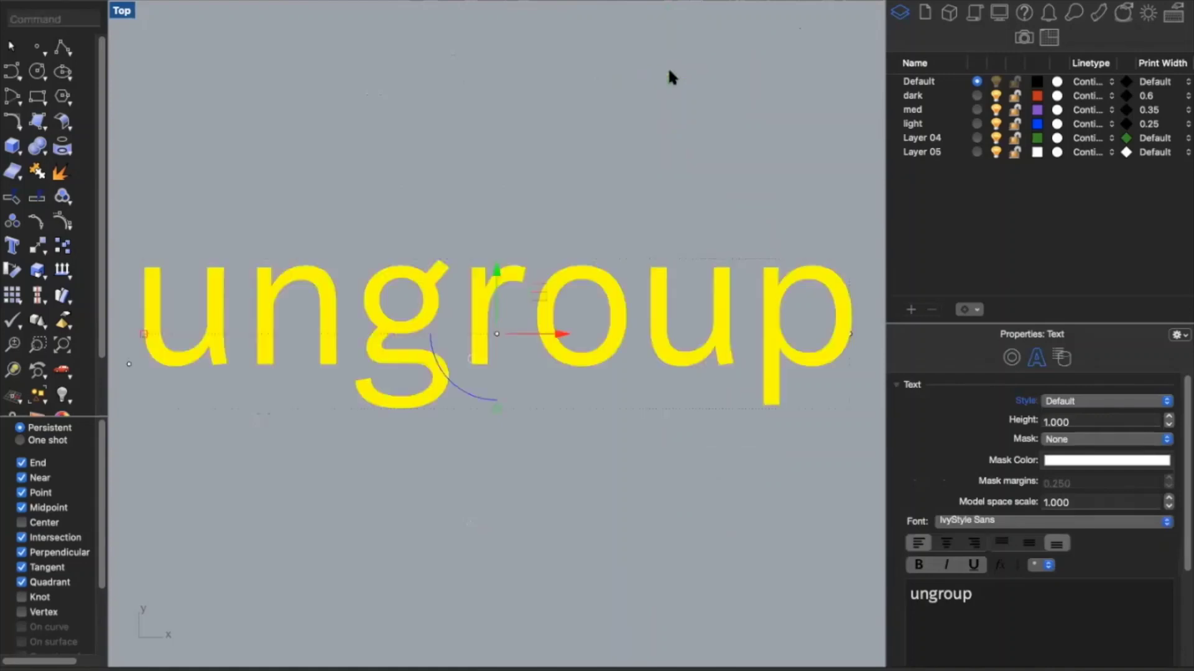
pyautogui.click(664, 95)
# Scroll and pan down to the offset, array, orient and interpCrv rows
pyautogui.scroll(-10, 663, 90)
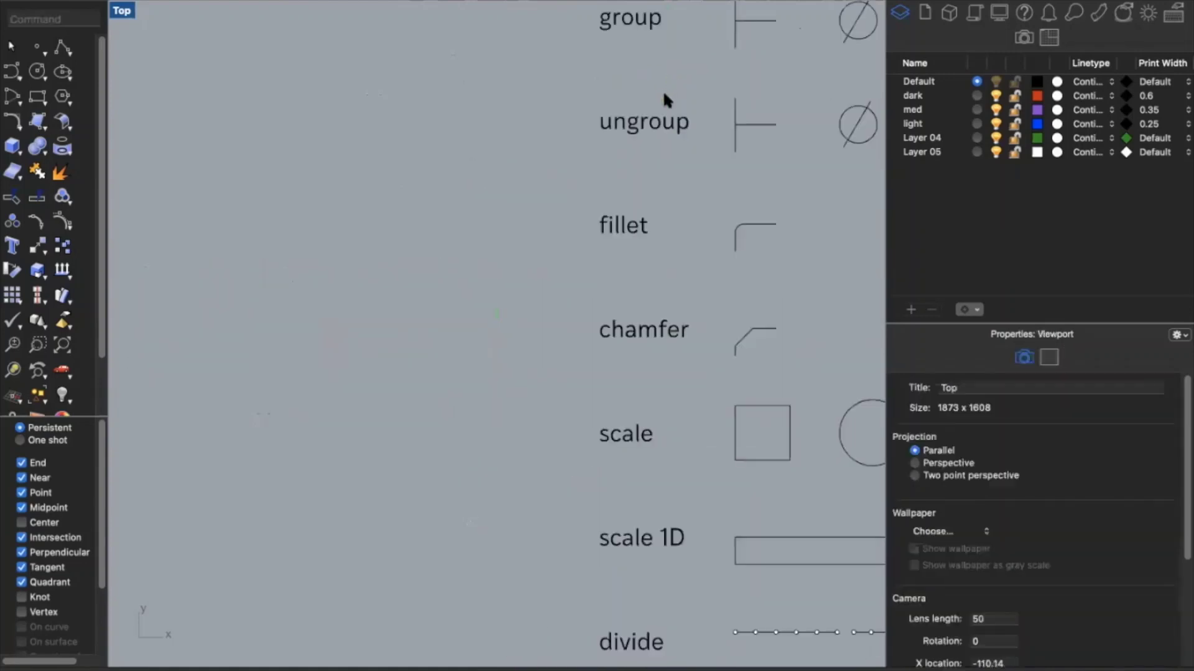
pyautogui.scroll(-10, 662, 98)
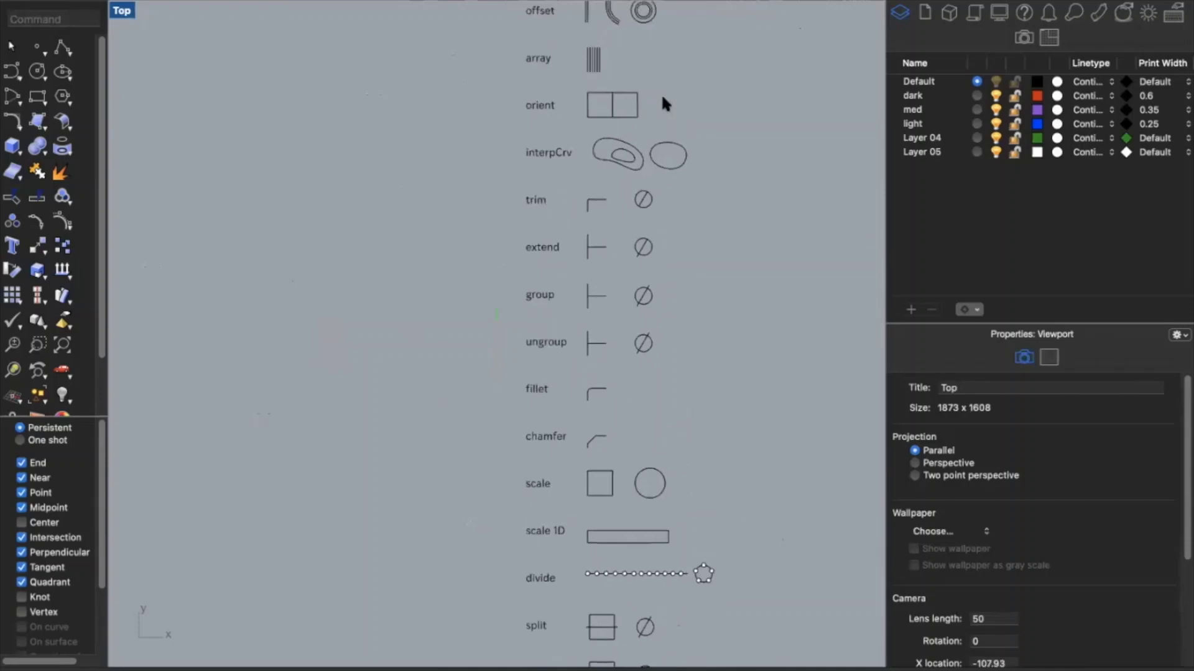
pyautogui.scroll(10, 613, 112)
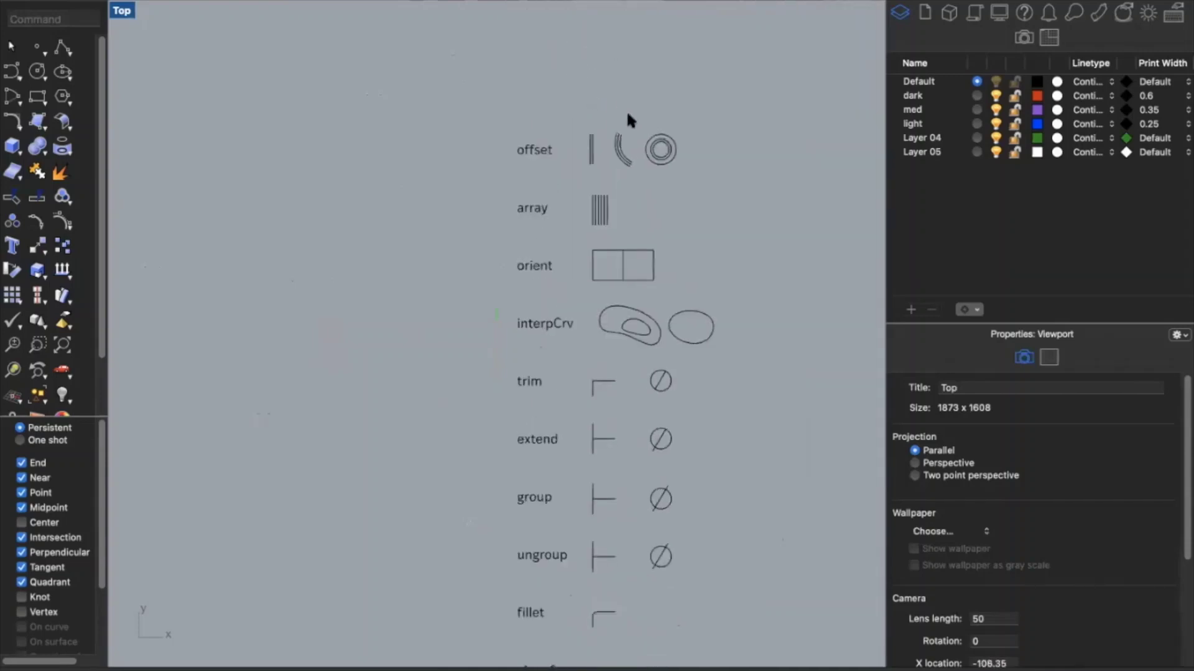
pyautogui.scroll(-3, 625, 109)
pyautogui.hscroll(3, 625, 109)
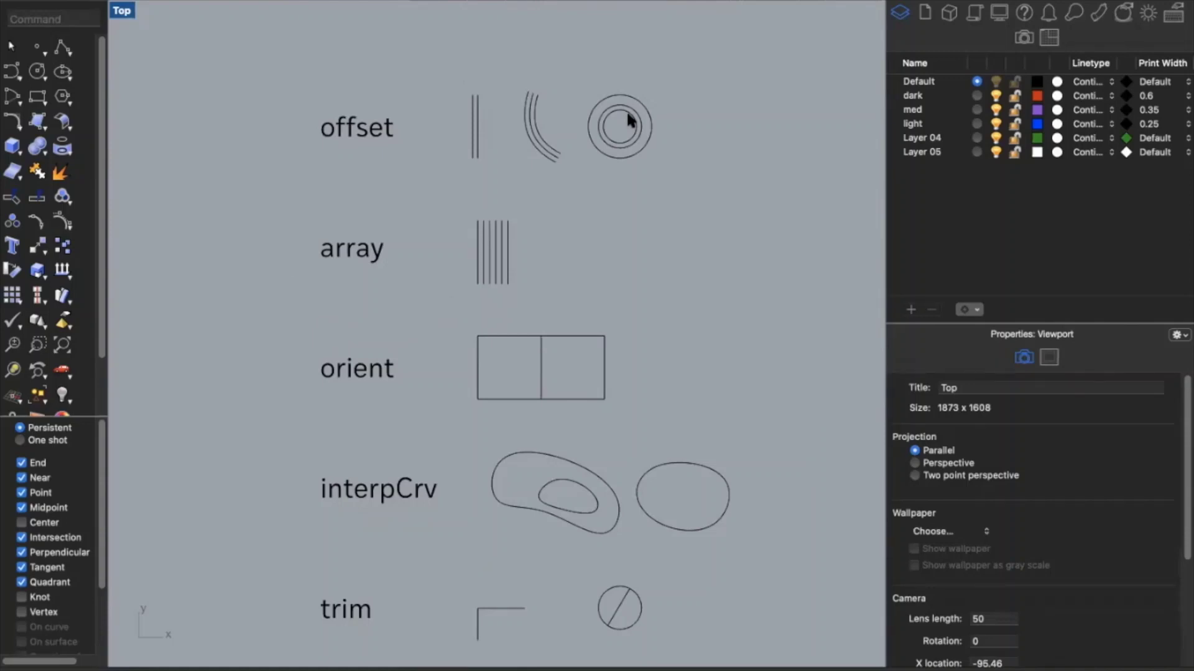
# Start Offset at 0.5 distance with Sharp corners, ready to pick a curve
pyautogui.write('Offset')
pyautogui.press('Return')
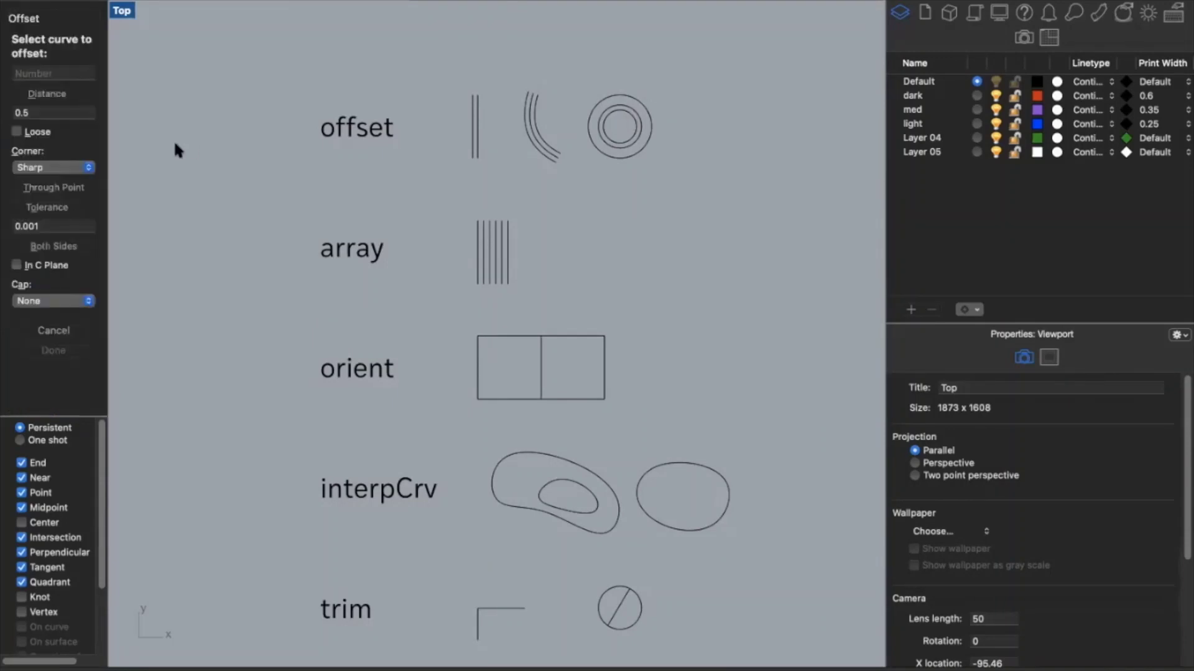
pyautogui.click(56, 167)
pyautogui.click(72, 148)
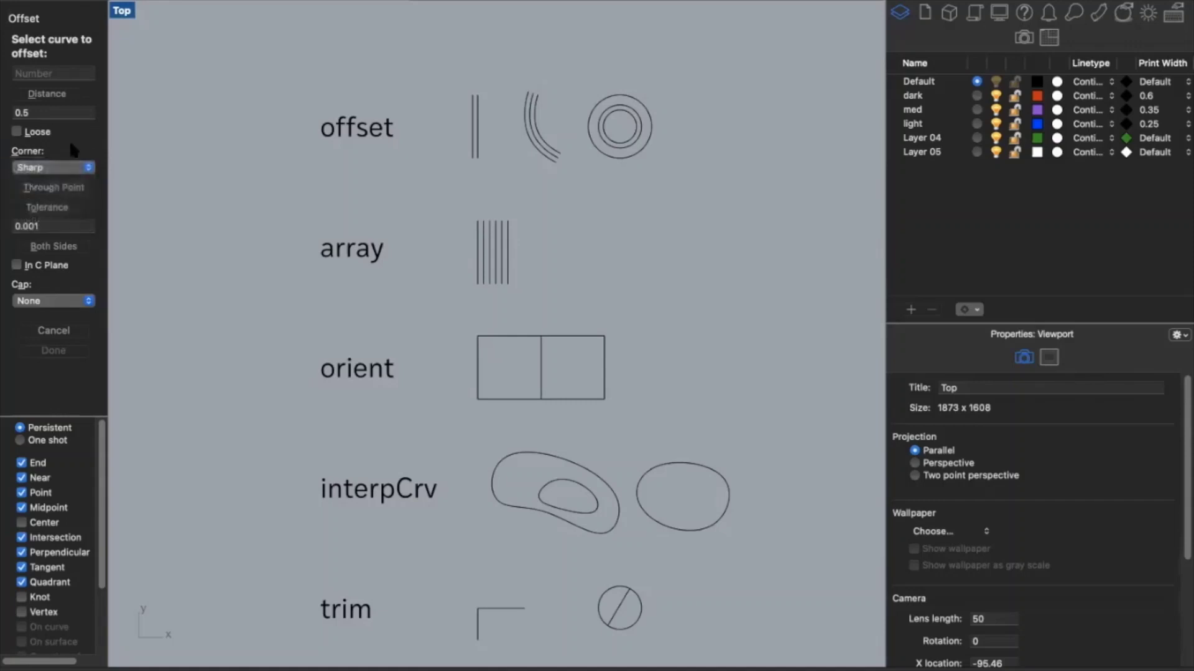